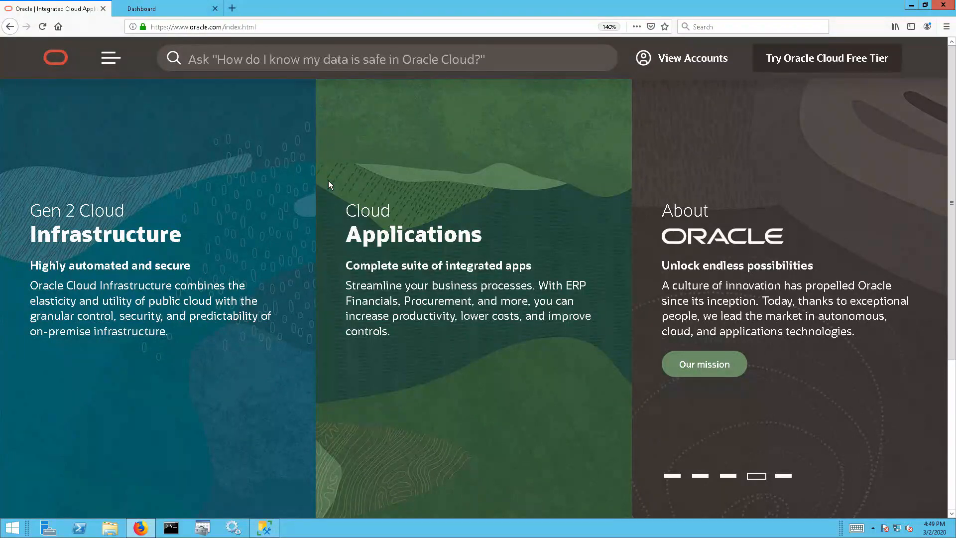
# Go from the My Oracle Support dashboard to the Patches and Updates page
pyautogui.click(175, 10)
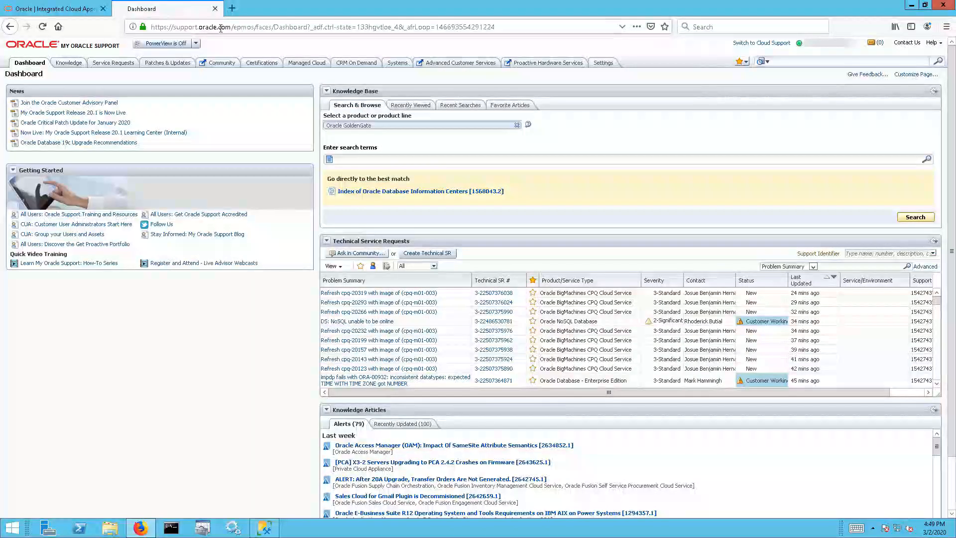
pyautogui.moveTo(231, 26); pyautogui.dragTo(175, 26)
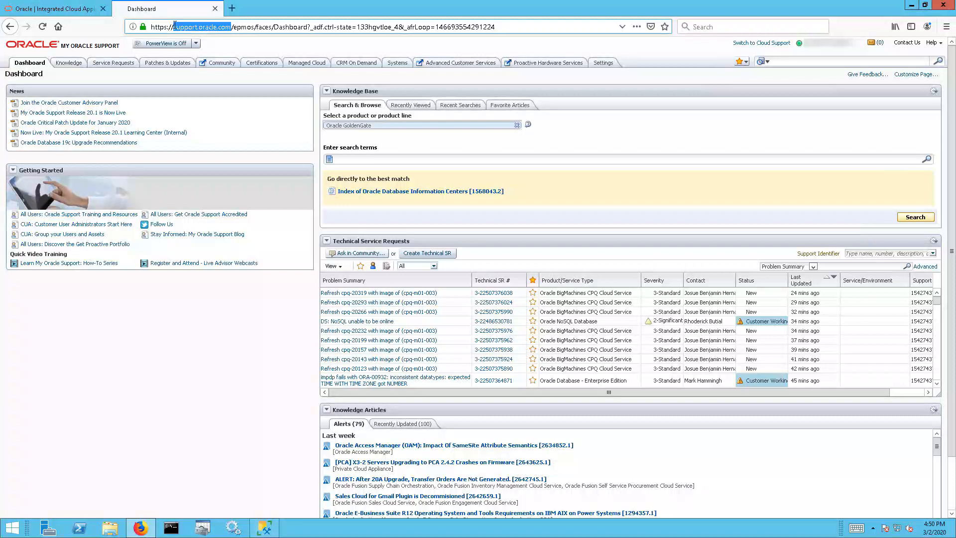
pyautogui.click(173, 65)
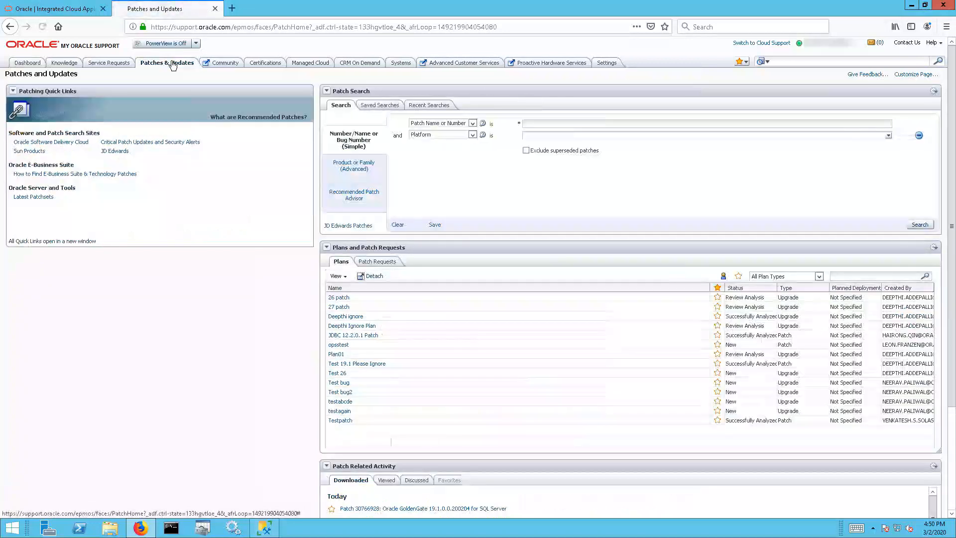
# In the advanced product search, choose Oracle GoldenGate release 19.1.0.0.200204
pyautogui.click(356, 171)
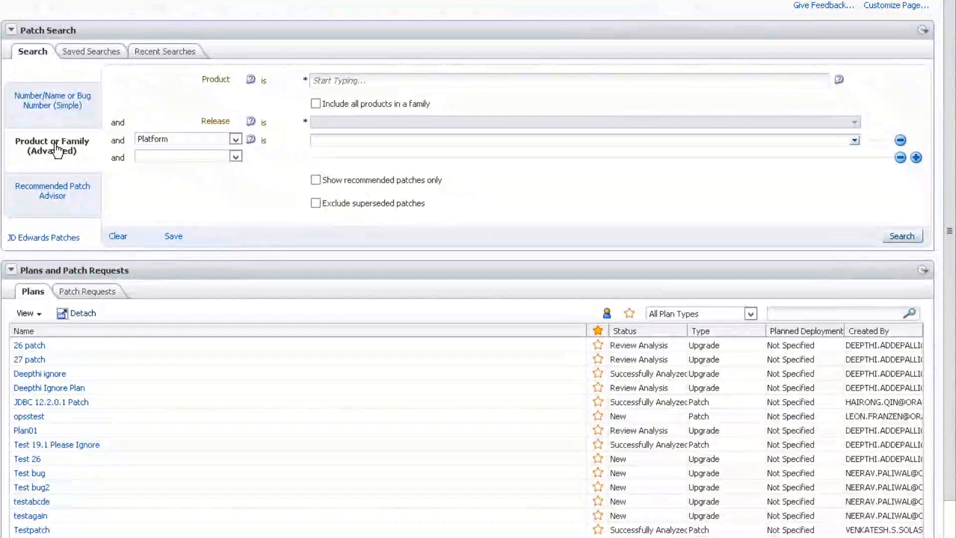
pyautogui.click(339, 79)
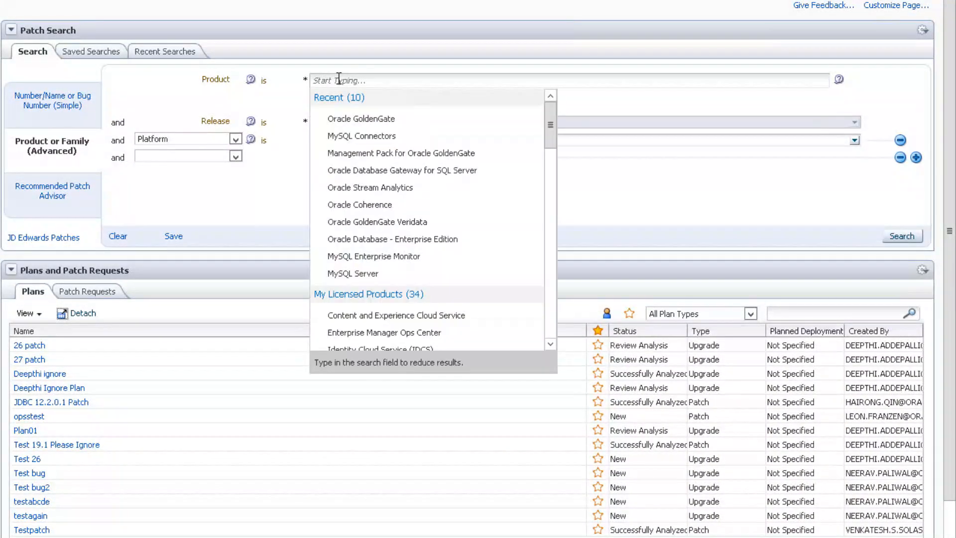
pyautogui.click(382, 120)
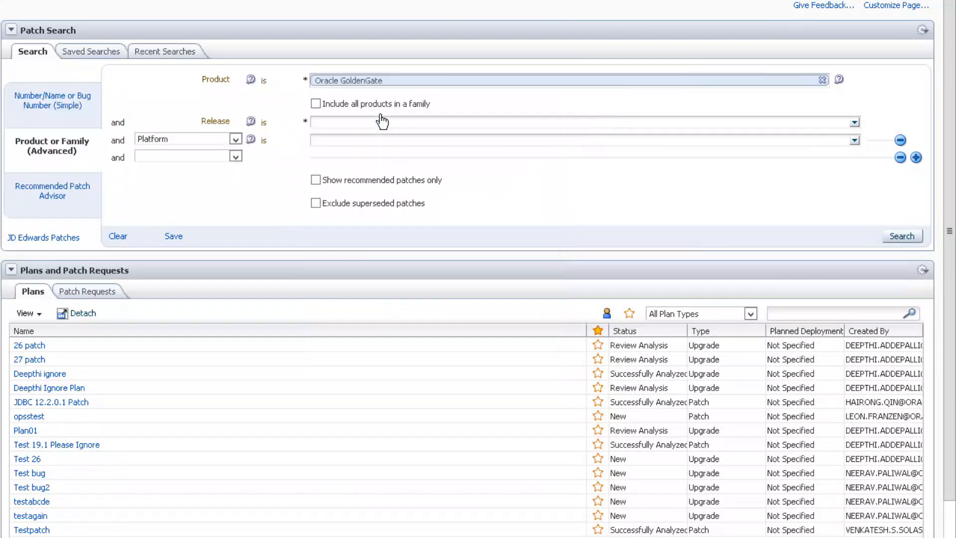
pyautogui.click(854, 123)
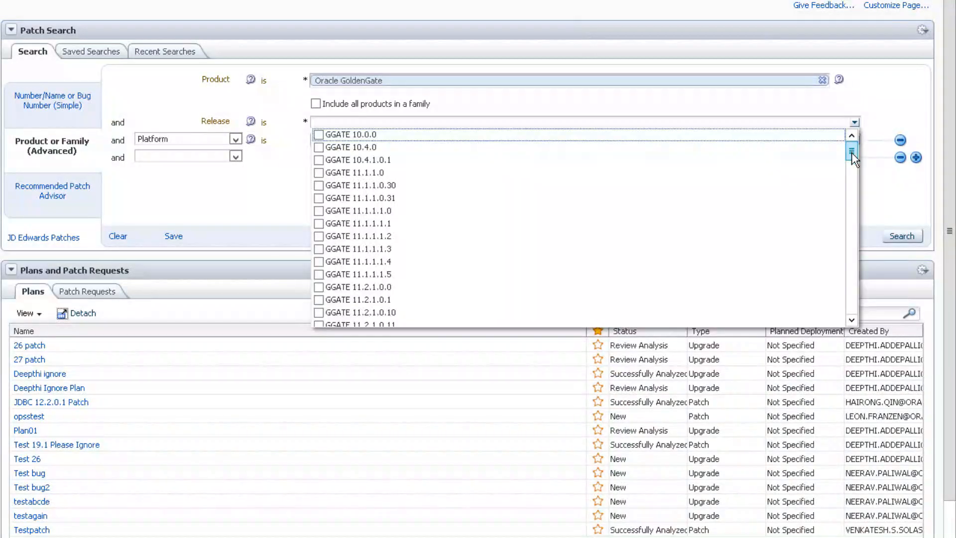
pyautogui.moveTo(851, 152); pyautogui.dragTo(870, 313)
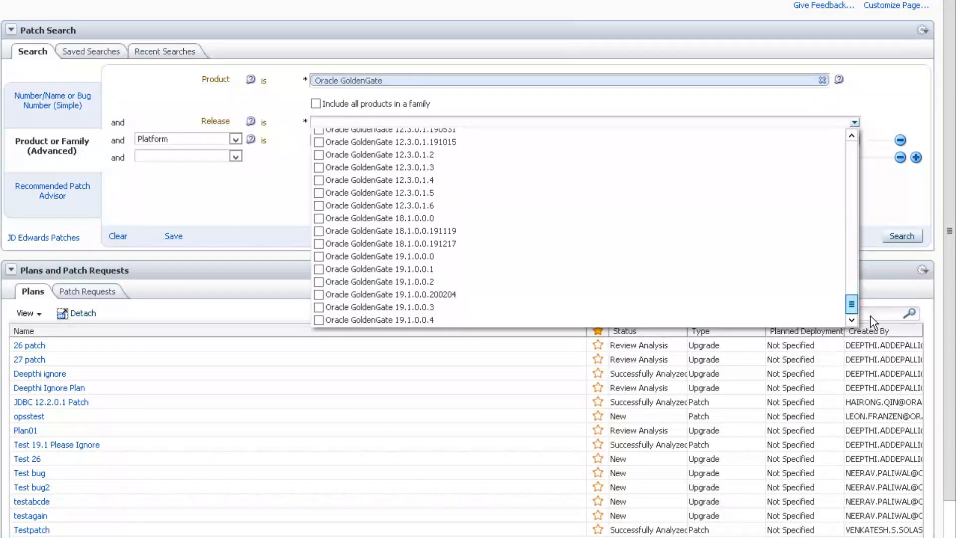
pyautogui.click(318, 298)
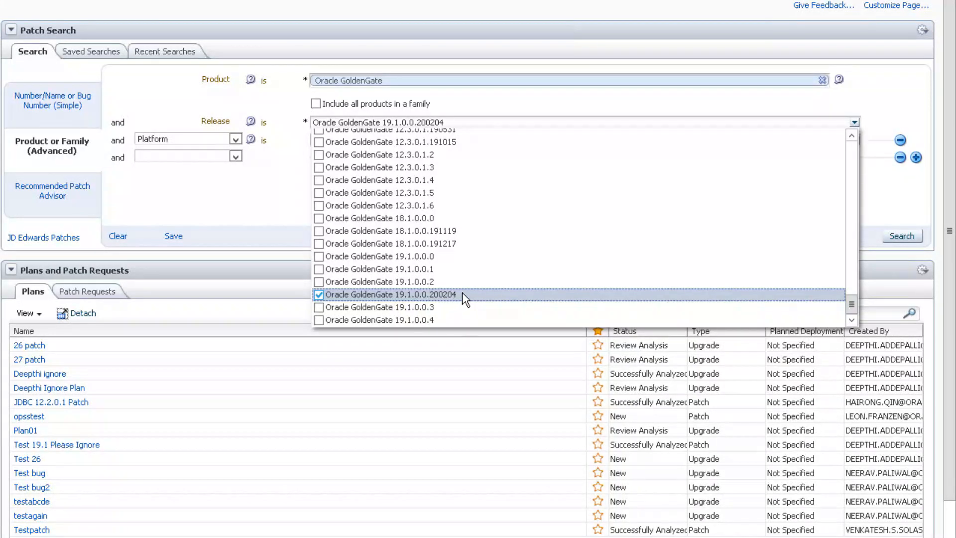
pyautogui.click(888, 93)
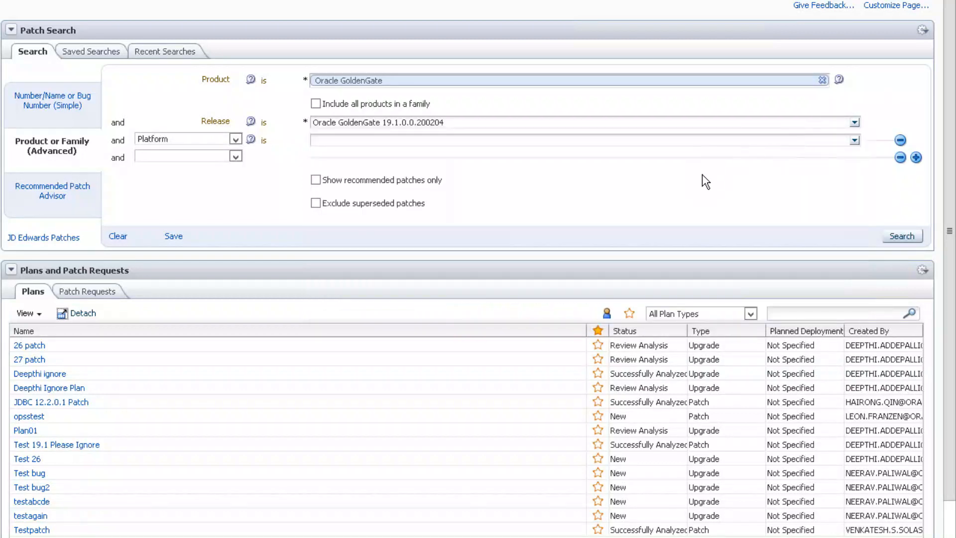
# Set the platform to Microsoft Windows x64 (64-bit) and run the patch search
pyautogui.click(854, 141)
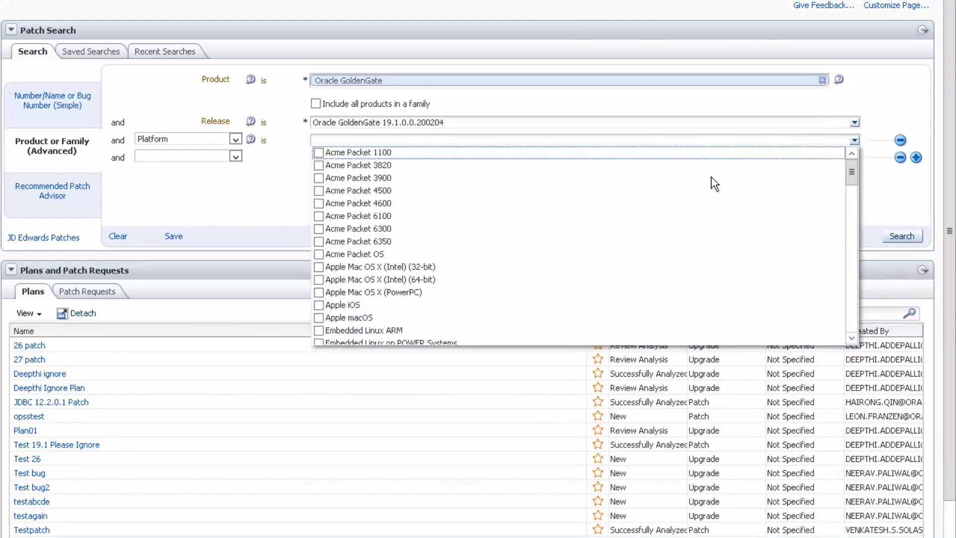
pyautogui.moveTo(847, 173); pyautogui.dragTo(833, 249)
pyautogui.scroll(-5, 836, 256)
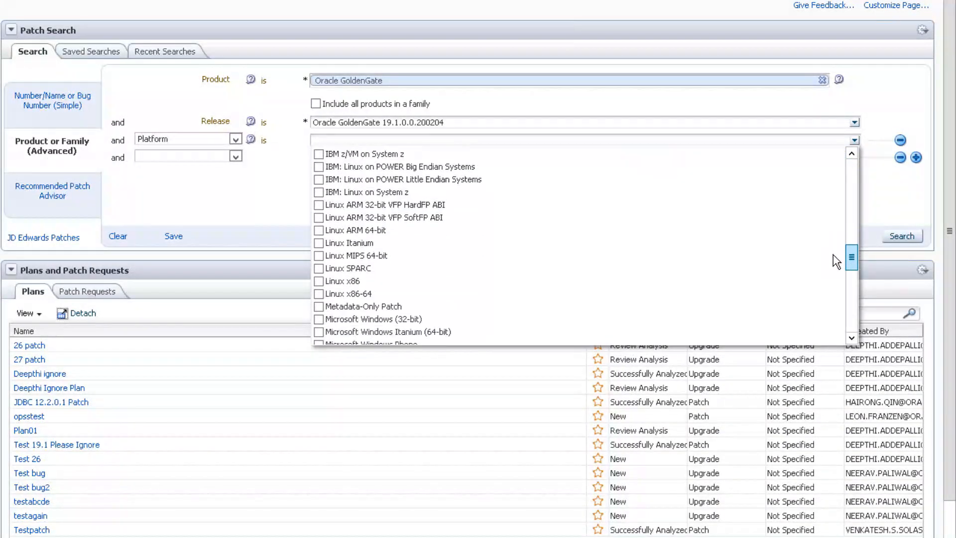
pyautogui.scroll(-1, 836, 273)
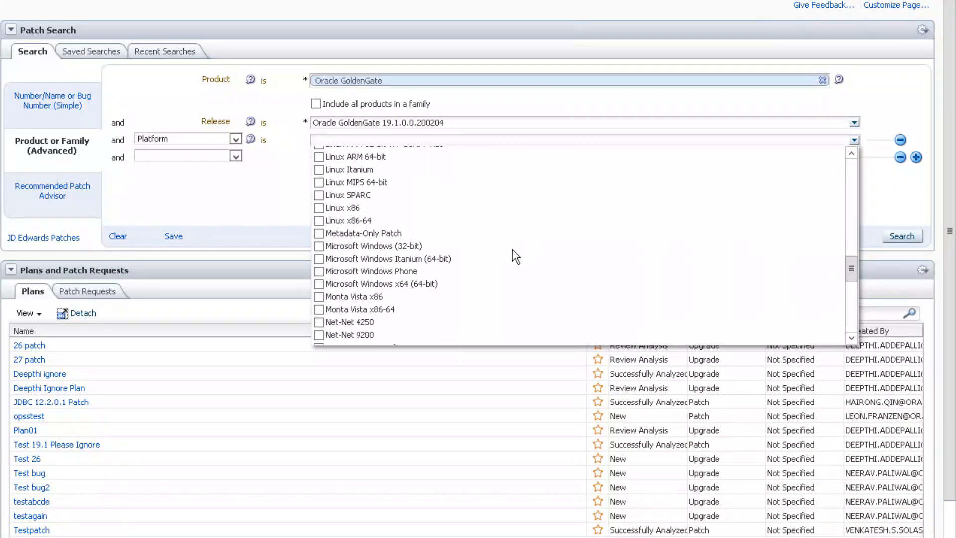
pyautogui.click(319, 284)
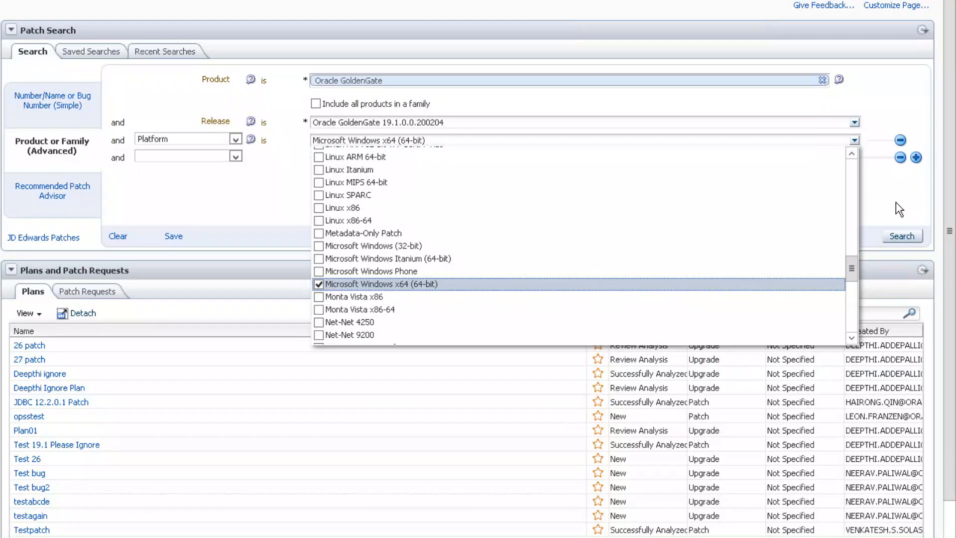
pyautogui.click(901, 236)
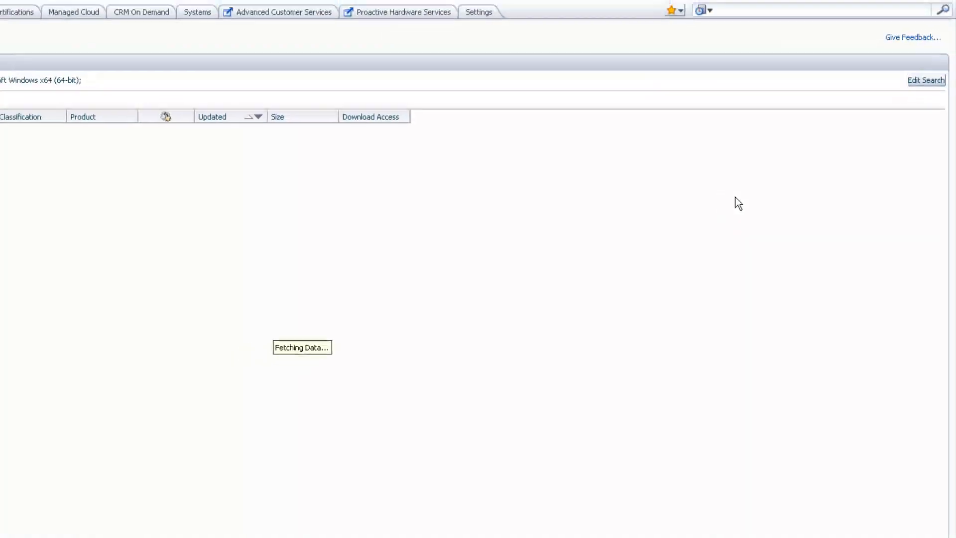
# Open patch 30766928 and start downloading its zip file
pyautogui.click(177, 160)
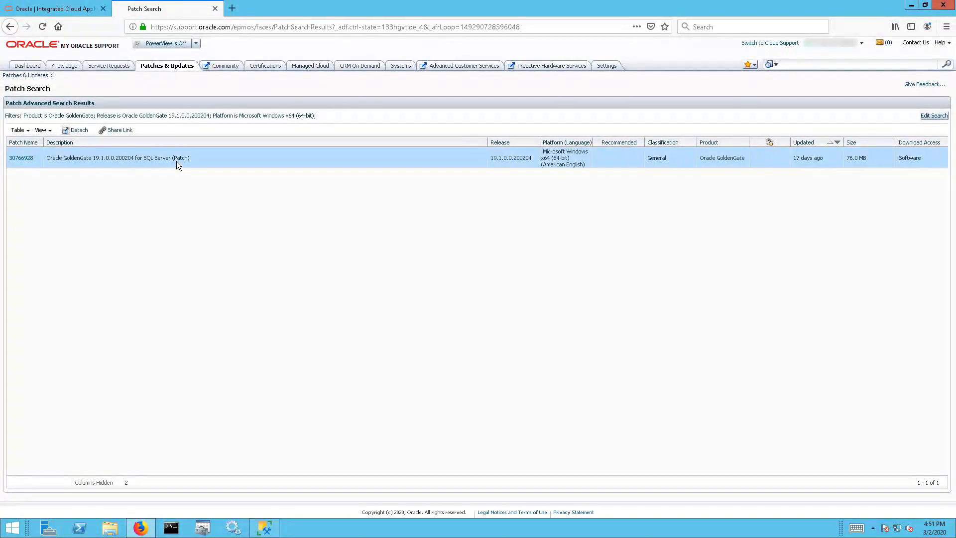
pyautogui.click(26, 160)
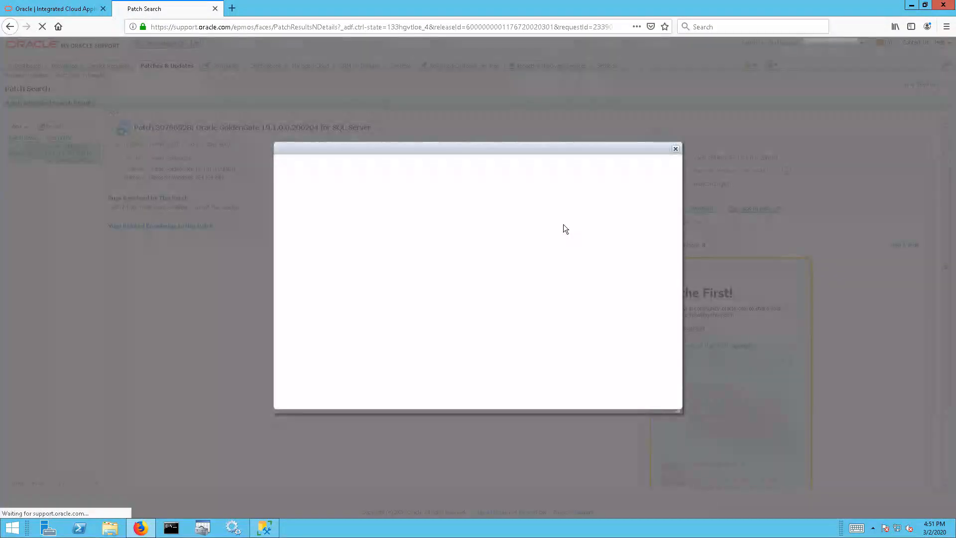
pyautogui.click(370, 216)
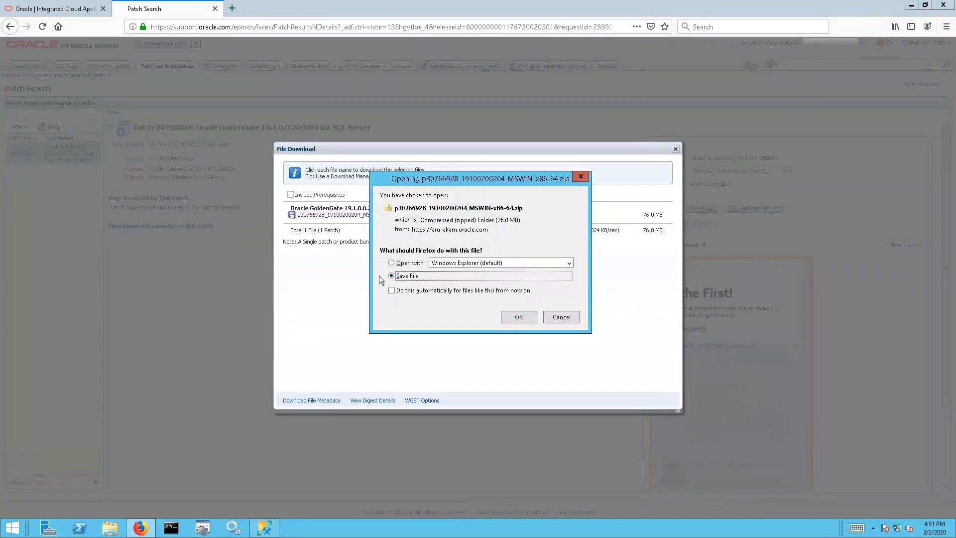
pyautogui.click(517, 317)
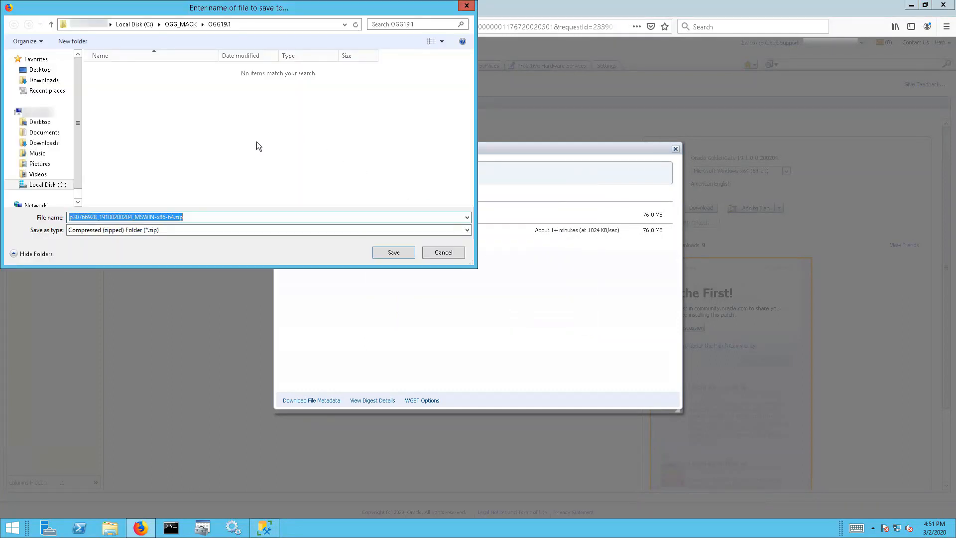
pyautogui.click(237, 25)
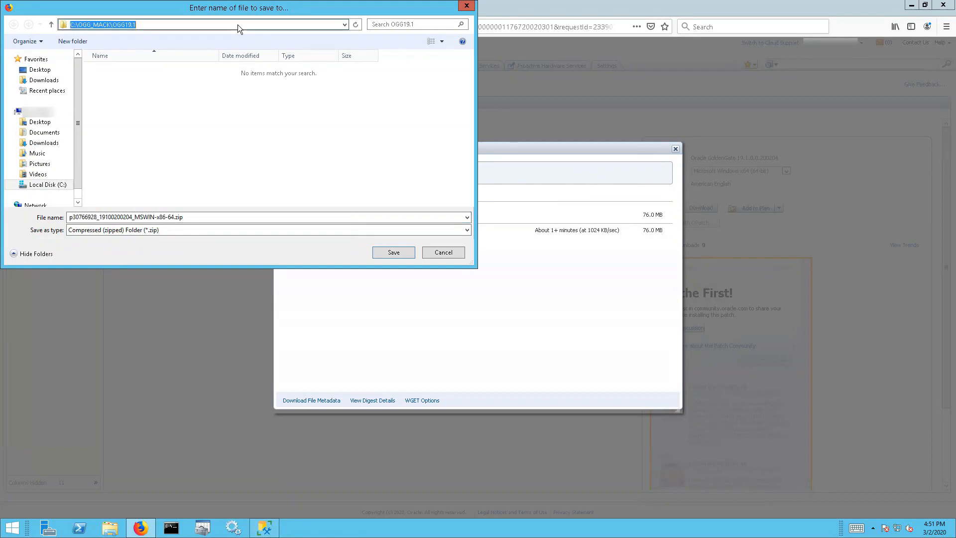
pyautogui.click(81, 26)
pyautogui.moveTo(112, 26); pyautogui.dragTo(137, 25)
pyautogui.click(114, 26)
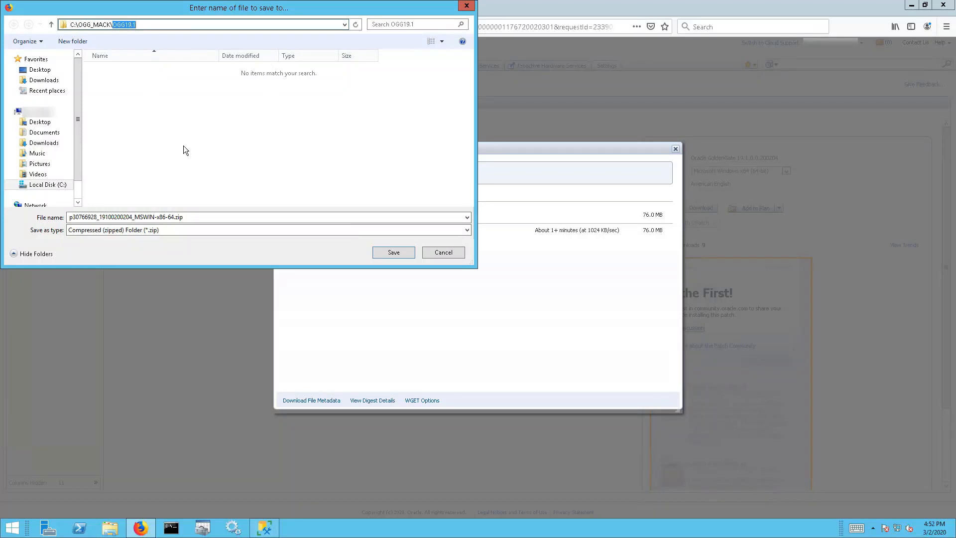
pyautogui.click(393, 253)
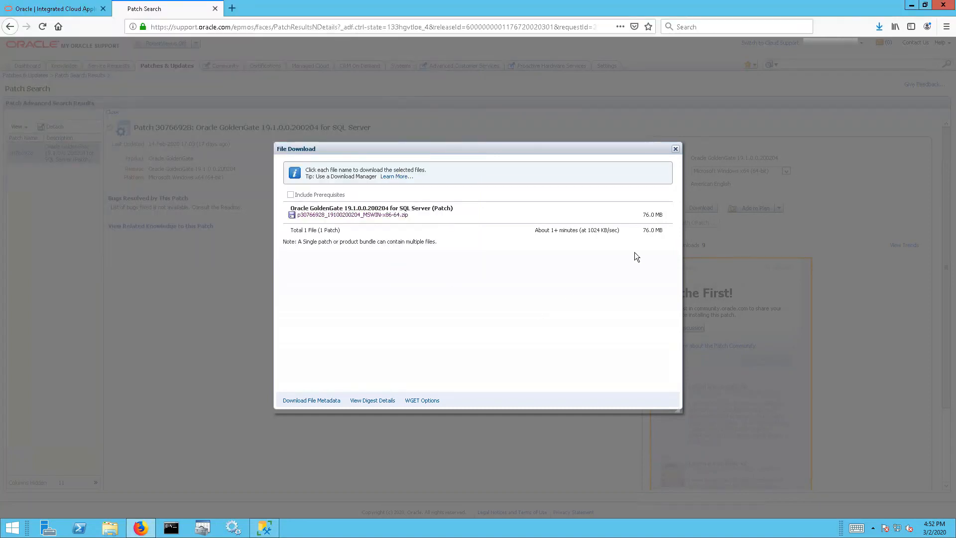
pyautogui.click(878, 28)
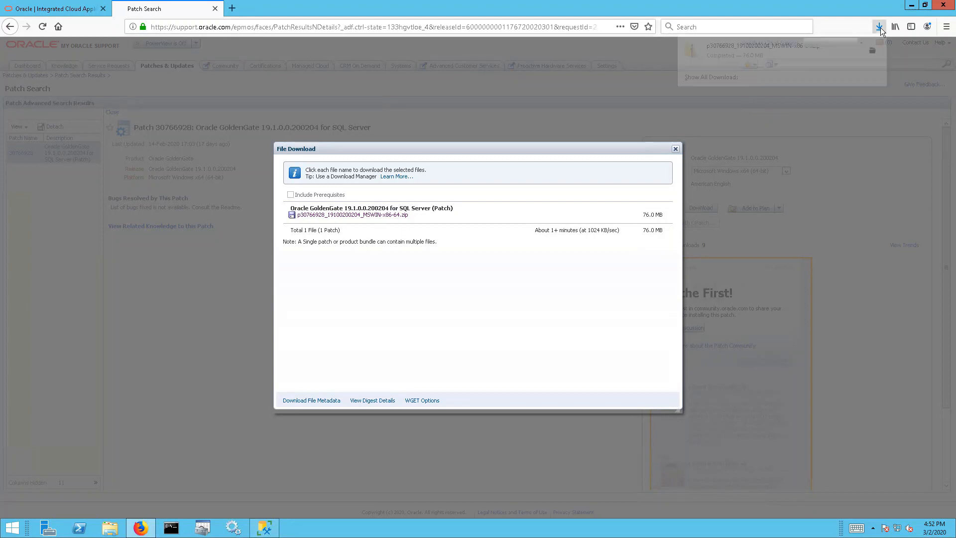
pyautogui.click(873, 53)
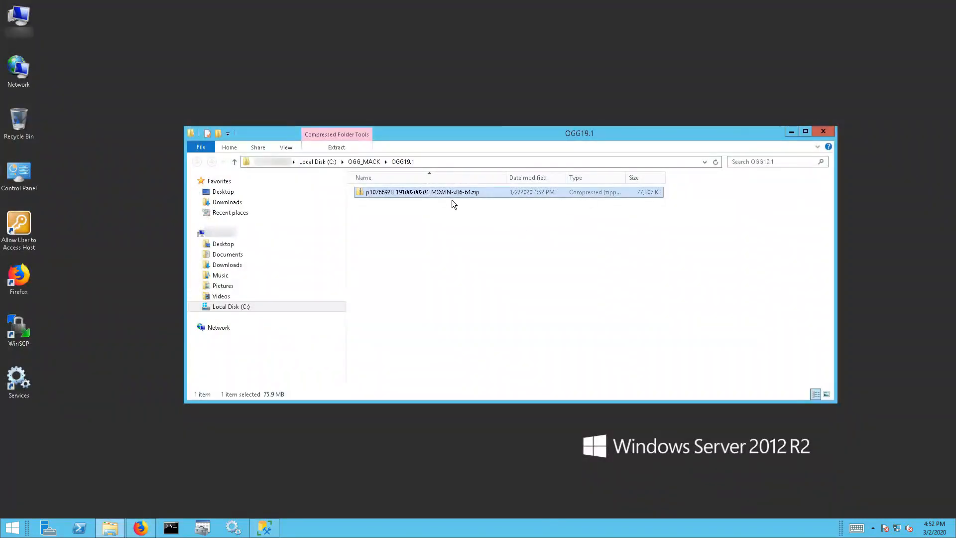
# Extract the patch zip directly into C:\OGG_MACK\OGG19.1, dropping the zip-named subfolder from the path
pyautogui.rightClick(446, 197)
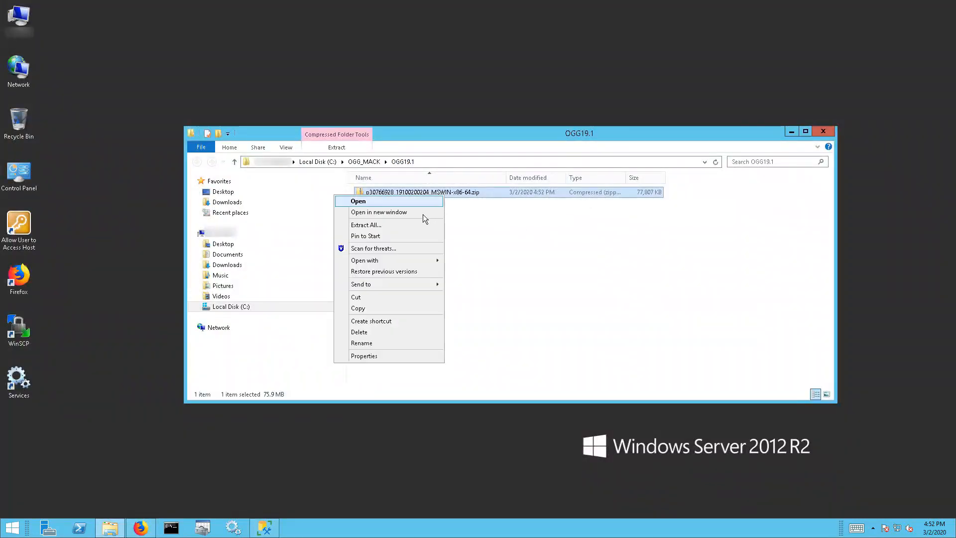
pyautogui.click(410, 224)
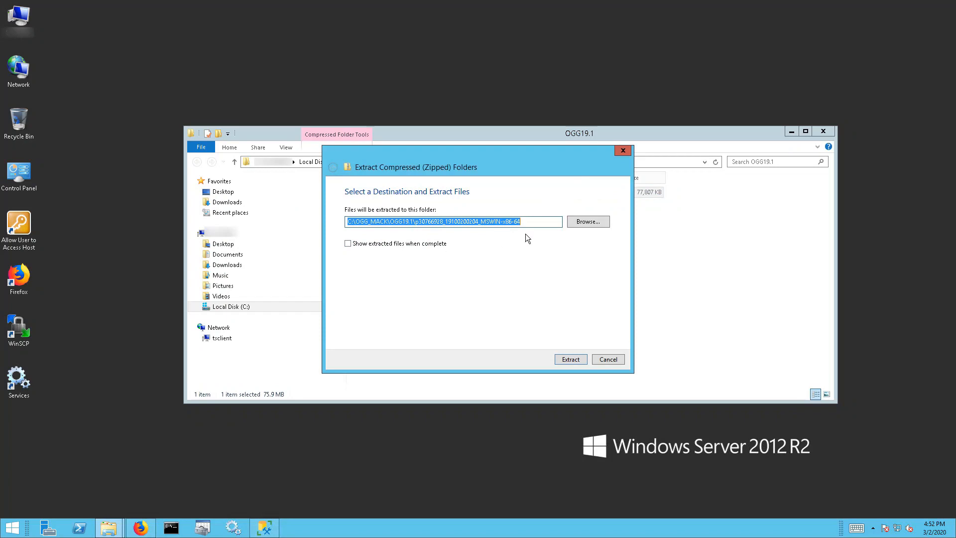
pyautogui.click(524, 223)
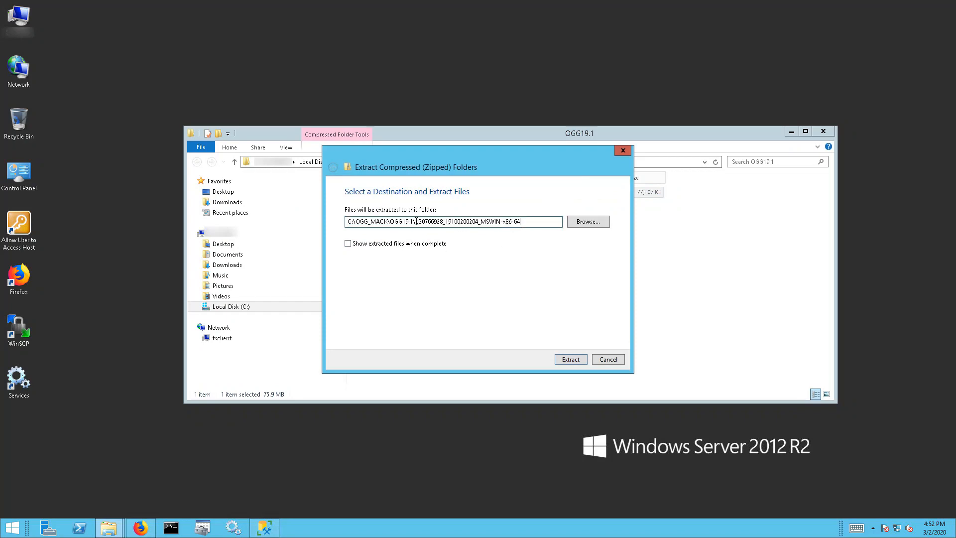
pyautogui.moveTo(415, 221); pyautogui.dragTo(538, 224)
pyautogui.press('BackSpace')
pyautogui.press('BackSpace')
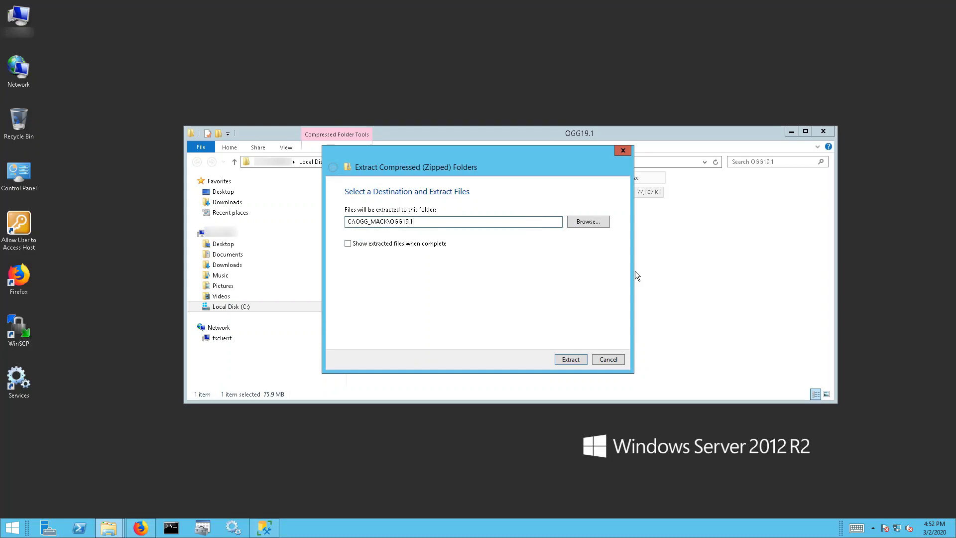
pyautogui.click(570, 359)
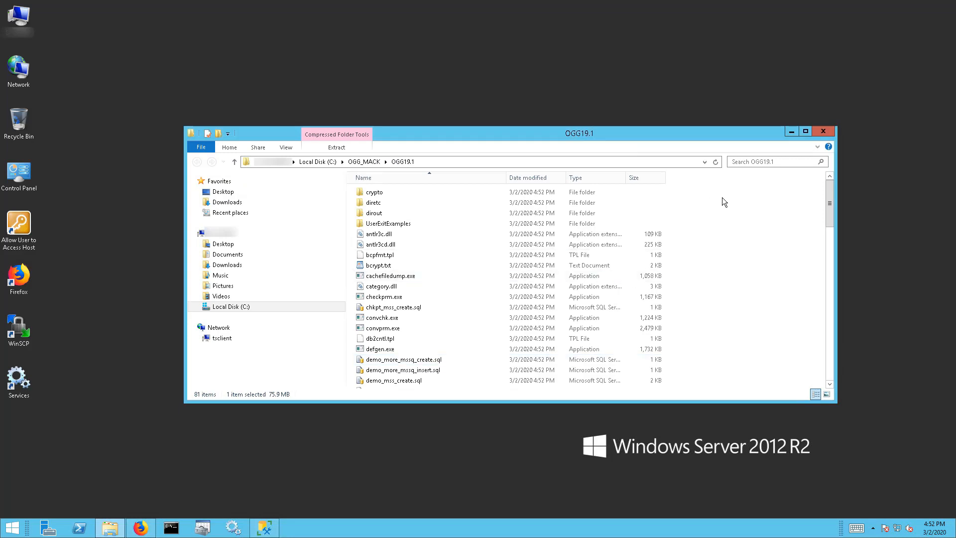
# Maximize the OGG19.1 folder window and create a new text document named GLOBALS.txt
pyautogui.click(805, 132)
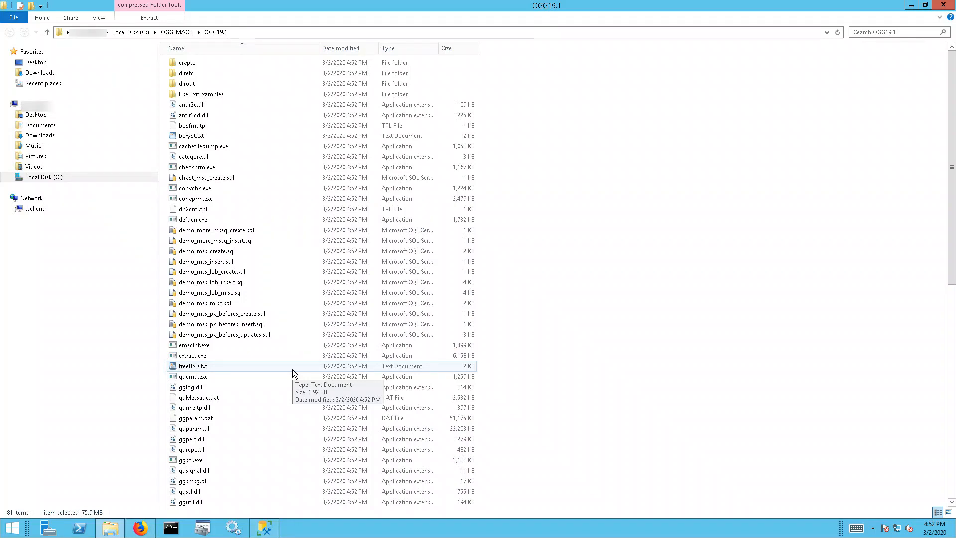
pyautogui.rightClick(292, 368)
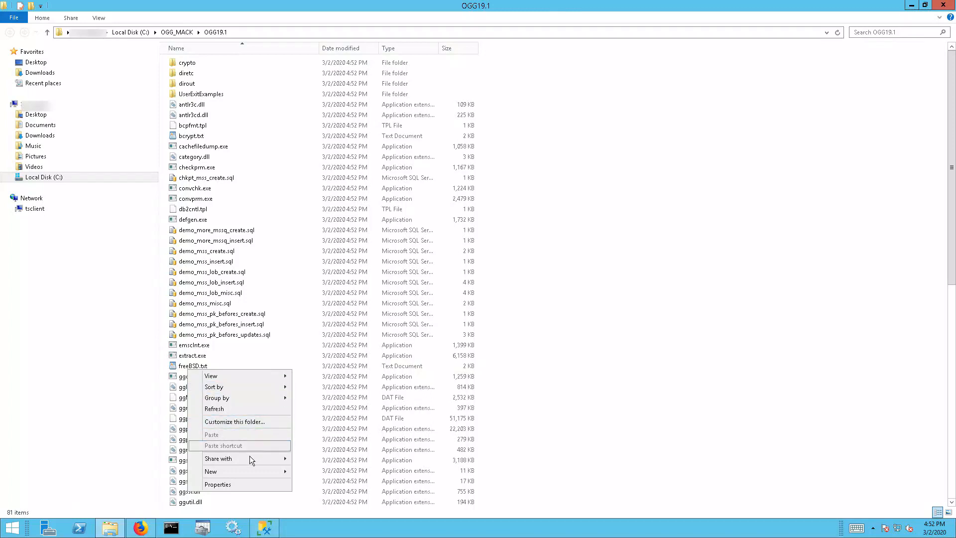
pyautogui.moveTo(247, 473)
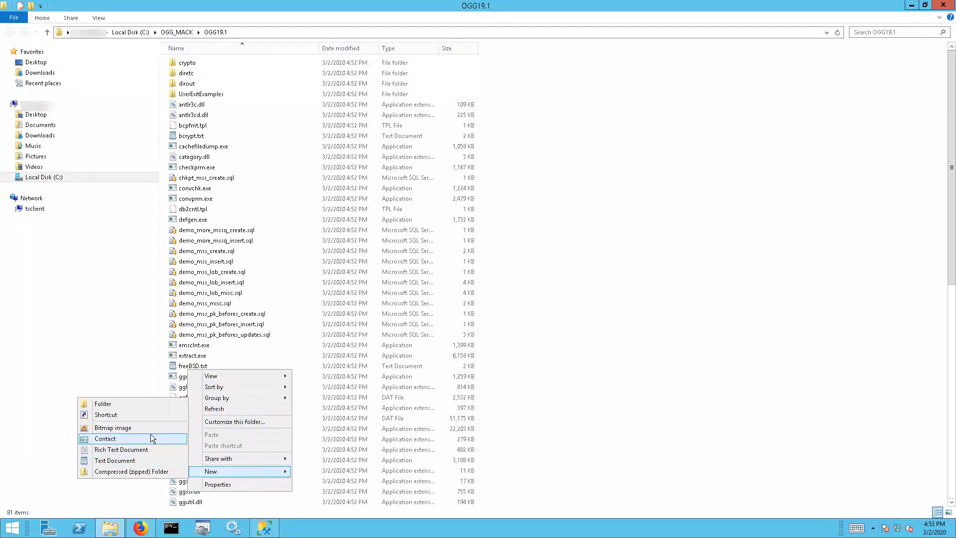
pyautogui.click(144, 458)
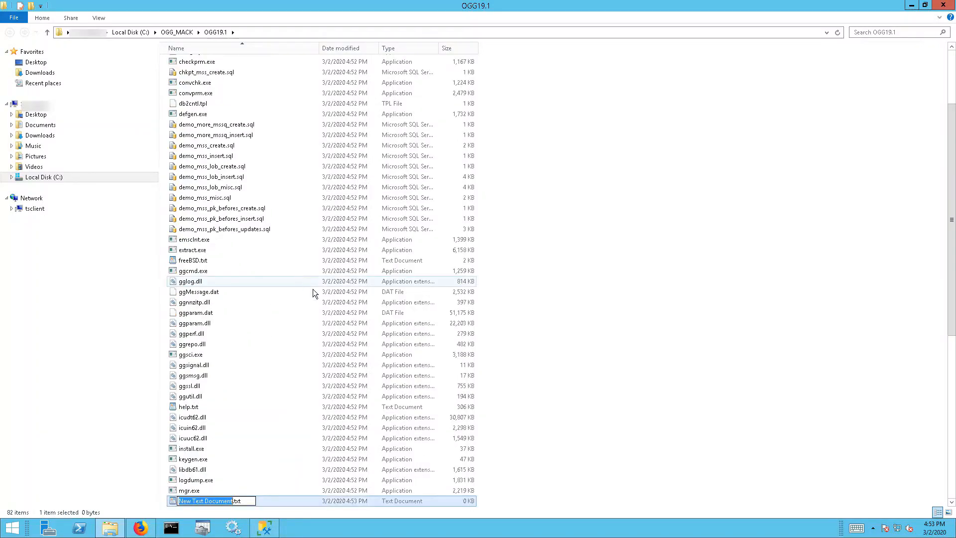
pyautogui.write('GLOBAL')
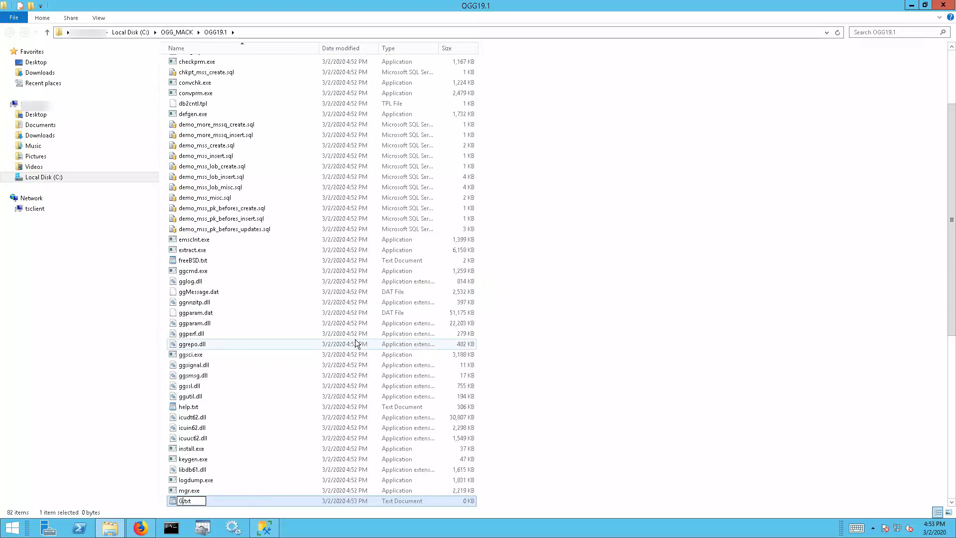
pyautogui.write('S')
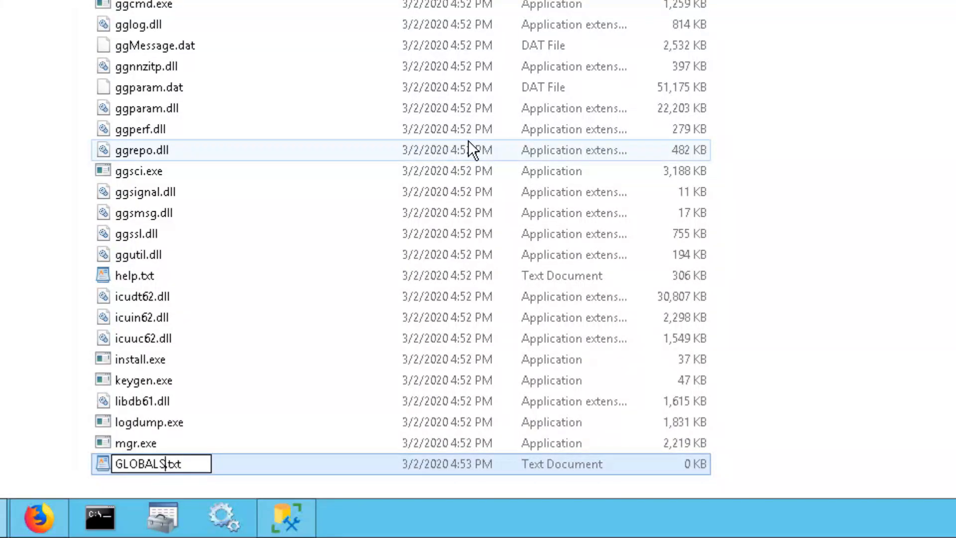
pyautogui.press('Return')
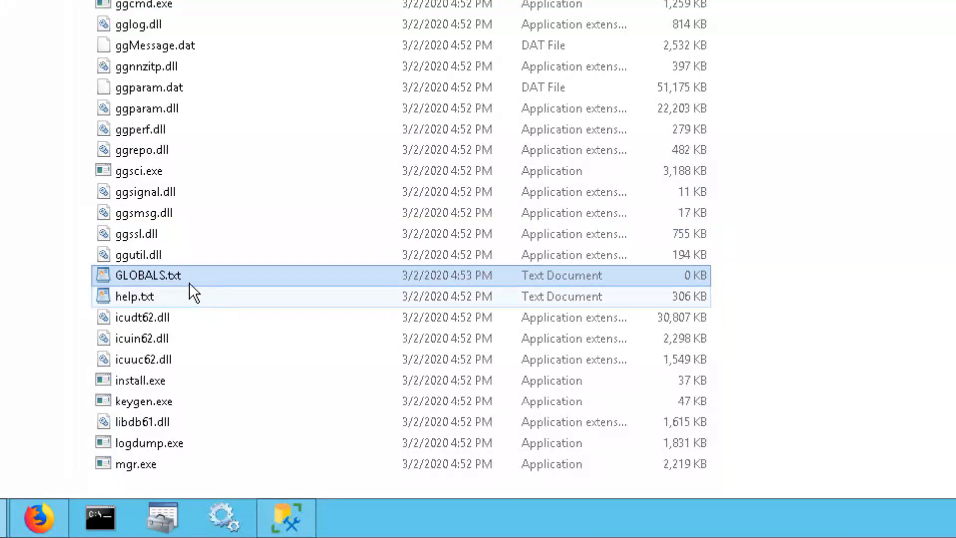
# Open GLOBALS.txt in WordPad, enter GGSCHEMA ogg, and close the editor
pyautogui.doubleClick(180, 276)
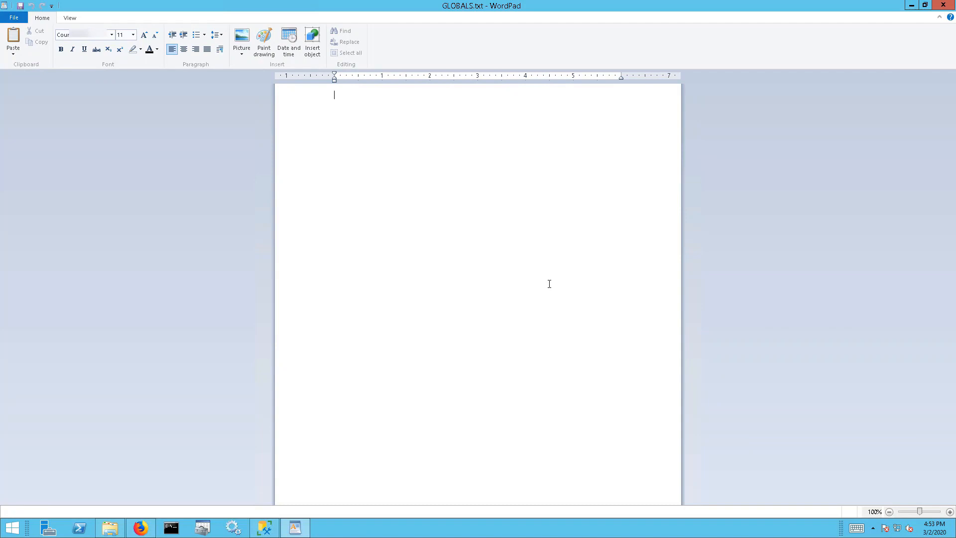
pyautogui.write('GGSCHEMA')
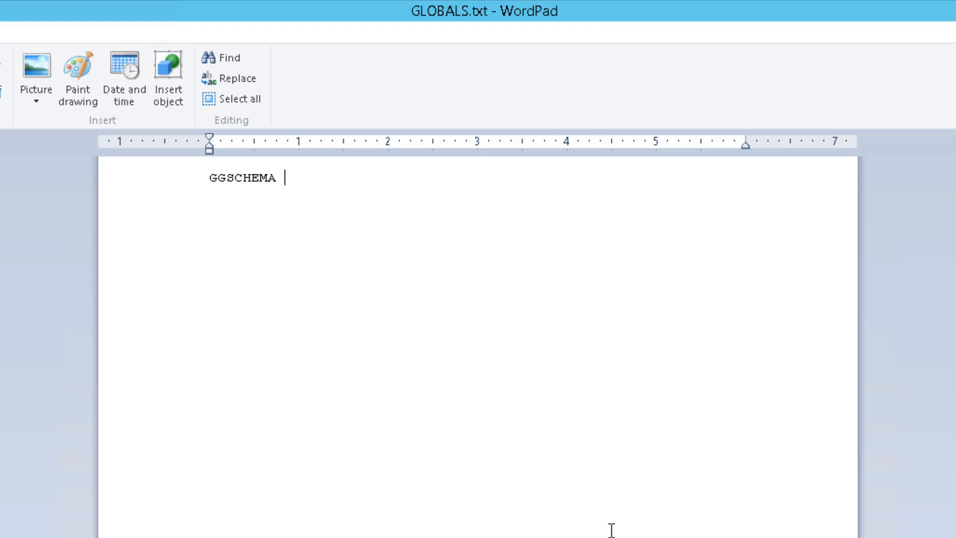
pyautogui.write('ogg')
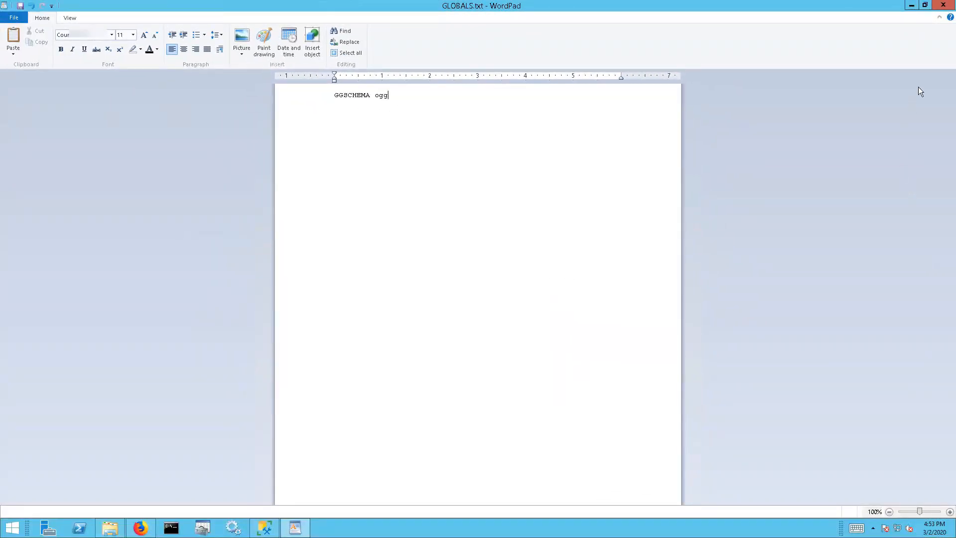
pyautogui.click(942, 5)
# Save the GGSCHEMA ogg change and rename GLOBALS.txt to GLOBALS without an extension
pyautogui.click(456, 270)
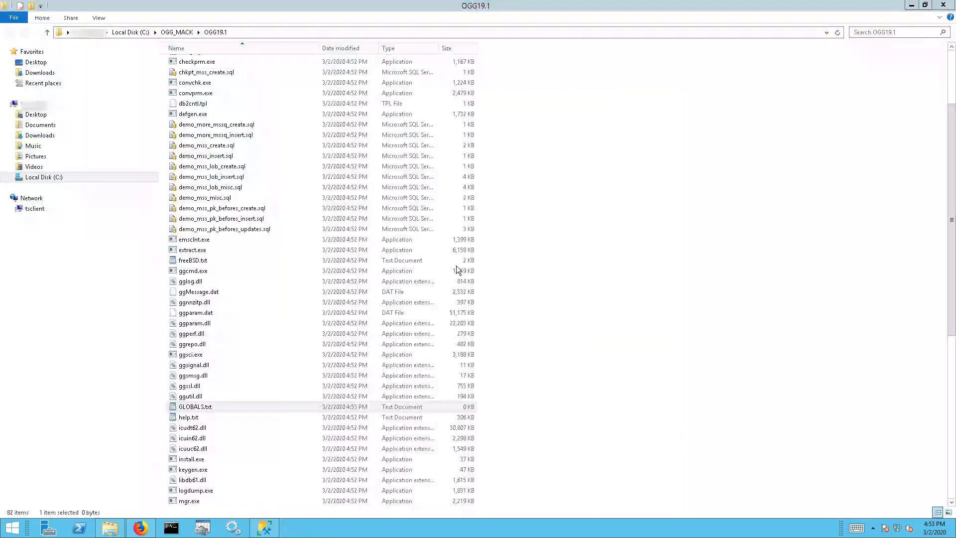
pyautogui.click(217, 408)
pyautogui.press('BackSpace')
pyautogui.press('BackSpace')
pyautogui.press('BackSpace')
pyautogui.press('BackSpace')
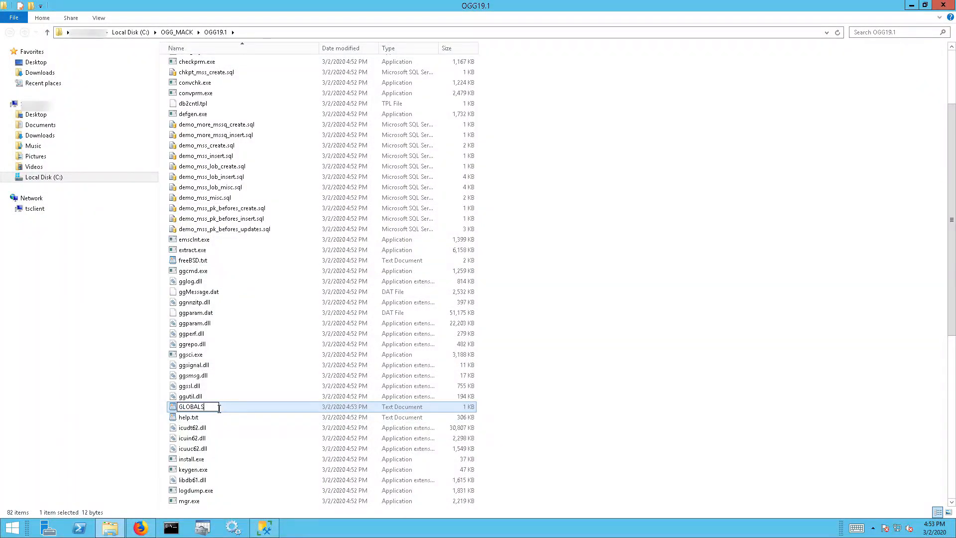
pyautogui.press('Return')
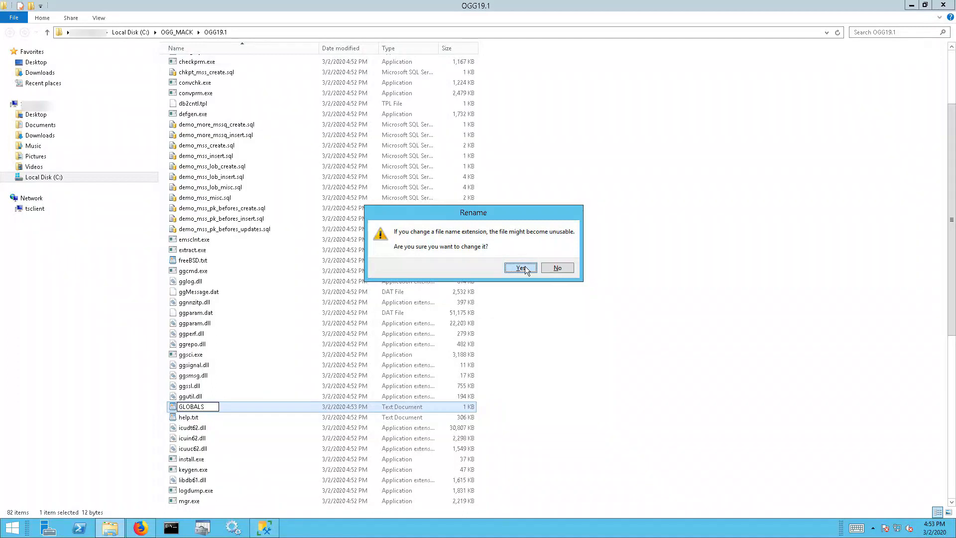
pyautogui.click(524, 266)
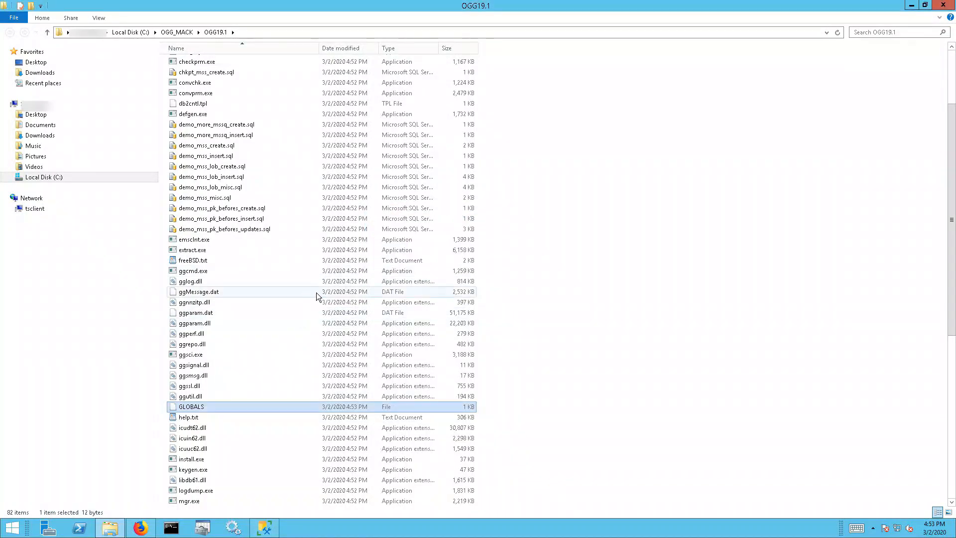
pyautogui.click(197, 355)
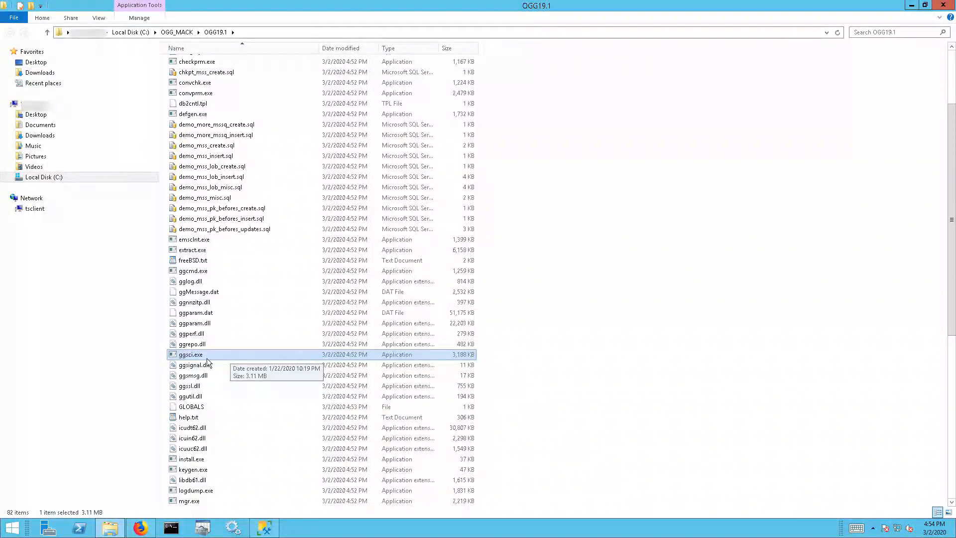
# Launch ggsci.exe, run create subdirs, then issue edit params mgr
pyautogui.doubleClick(225, 357)
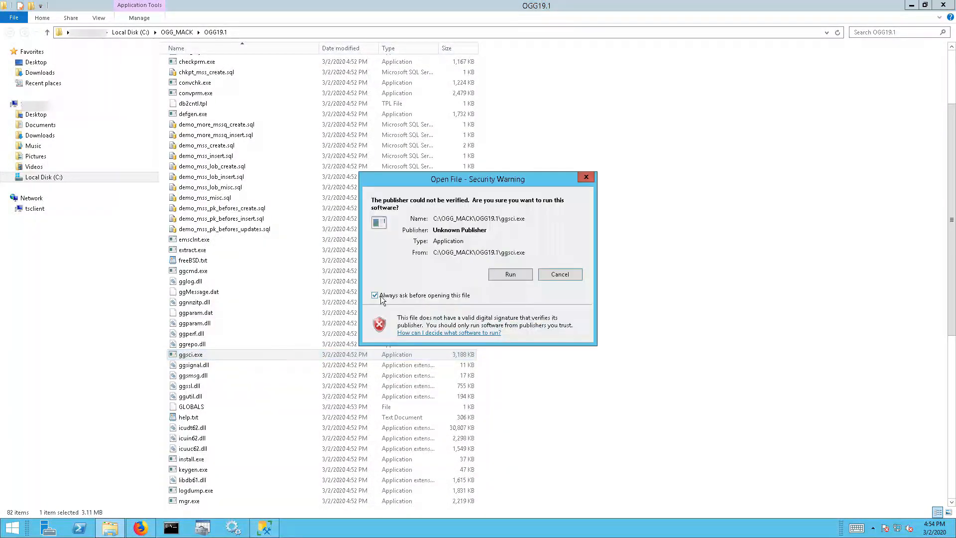
pyautogui.click(506, 276)
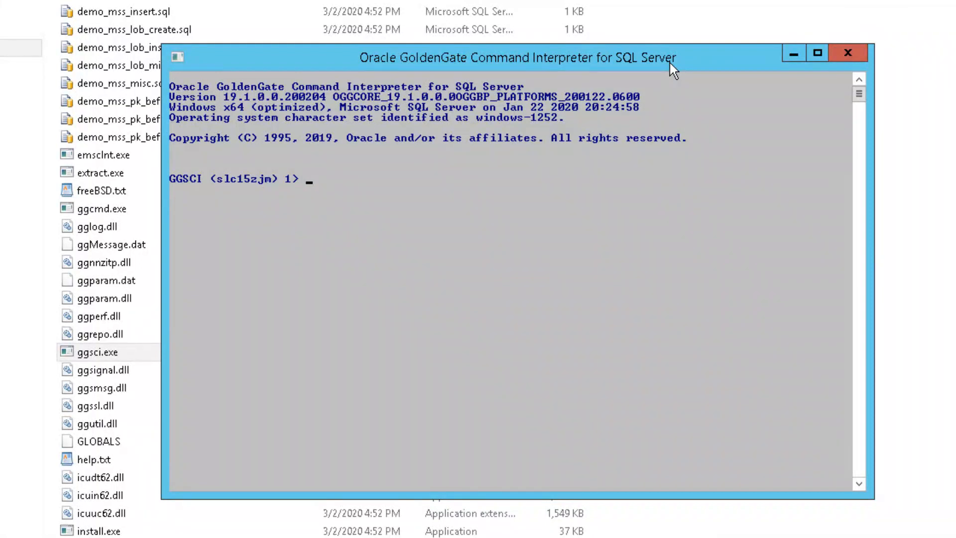
pyautogui.write('create subdirs')
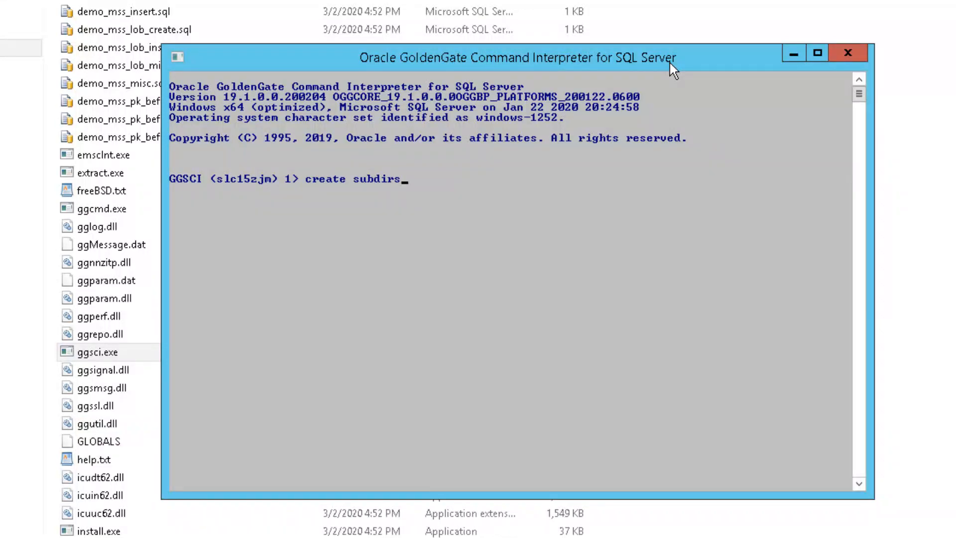
pyautogui.press('Return')
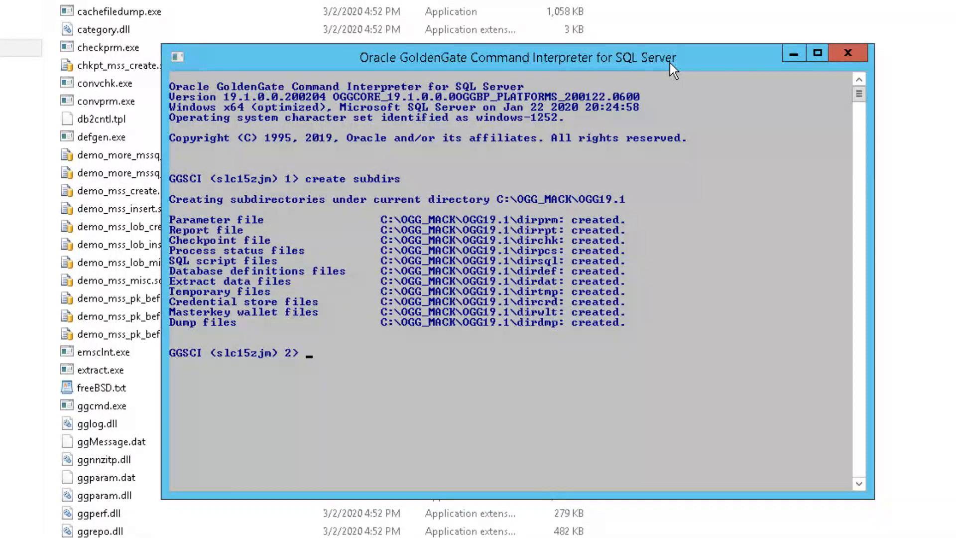
pyautogui.write('edit params mgr')
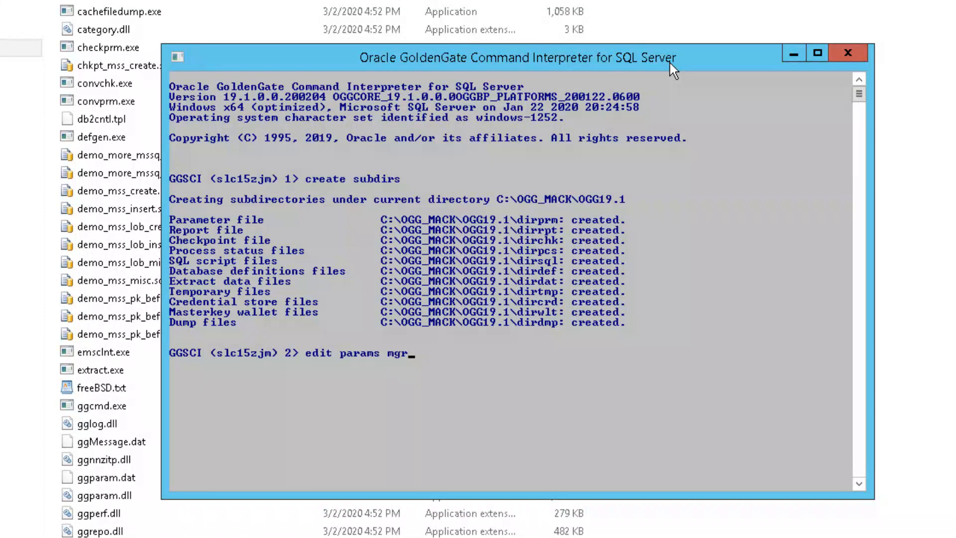
pyautogui.press('Return')
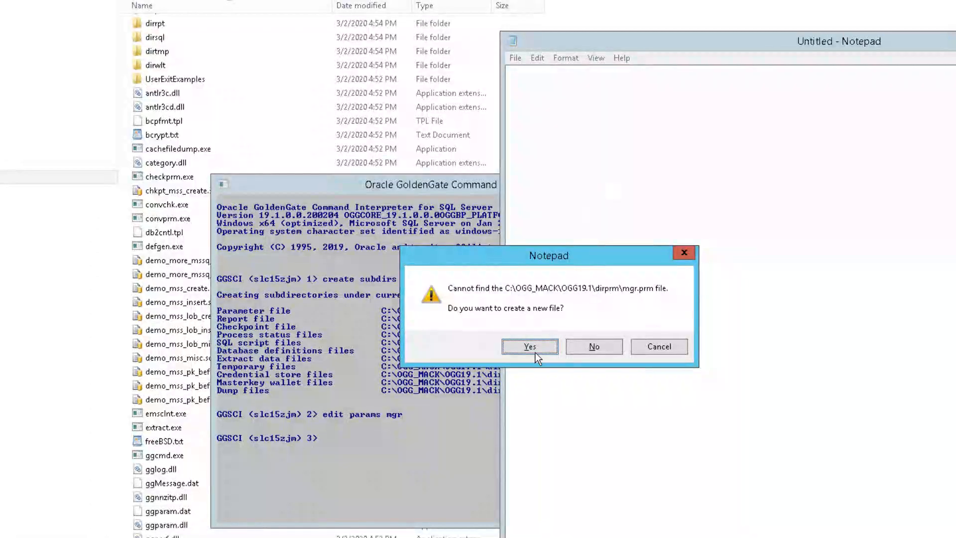
# Create mgr.prm containing the line port 7809 and close Notepad
pyautogui.click(531, 347)
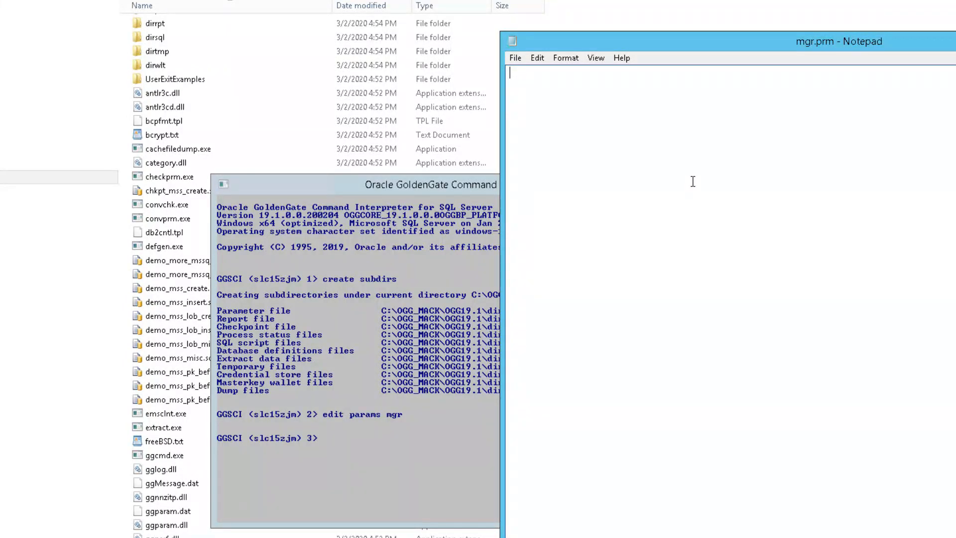
pyautogui.write('port 7809')
pyautogui.moveTo(821, 46); pyautogui.dragTo(789, 45)
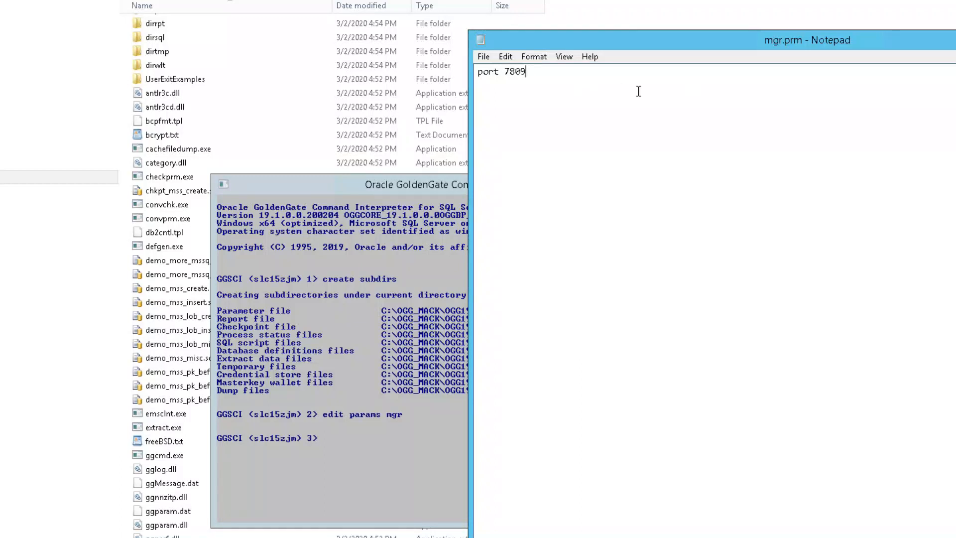
pyautogui.doubleClick(496, 73)
pyautogui.doubleClick(513, 73)
pyautogui.click(569, 111)
pyautogui.hotkey('alt', 'F4')
# Save mgr.prm, check status with info all, then start the Manager with start mgr
pyautogui.click(513, 301)
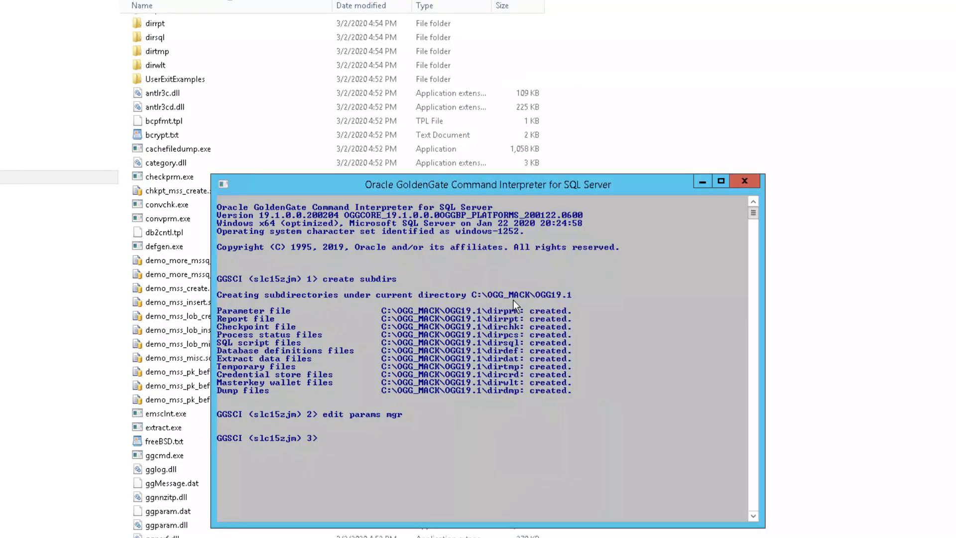
pyautogui.click(538, 302)
pyautogui.press('Escape')
pyautogui.write('info all')
pyautogui.press('Return')
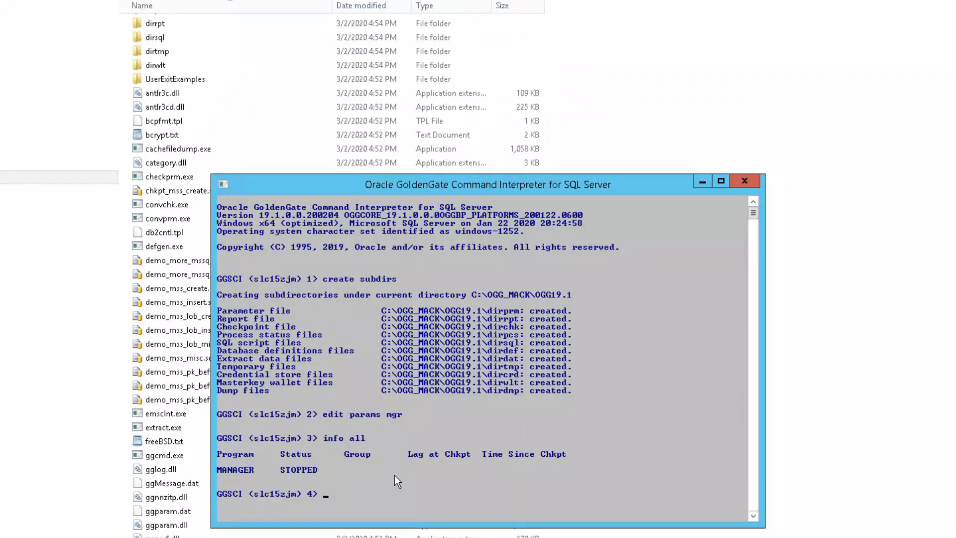
pyautogui.write('start mgr')
pyautogui.press('Return')
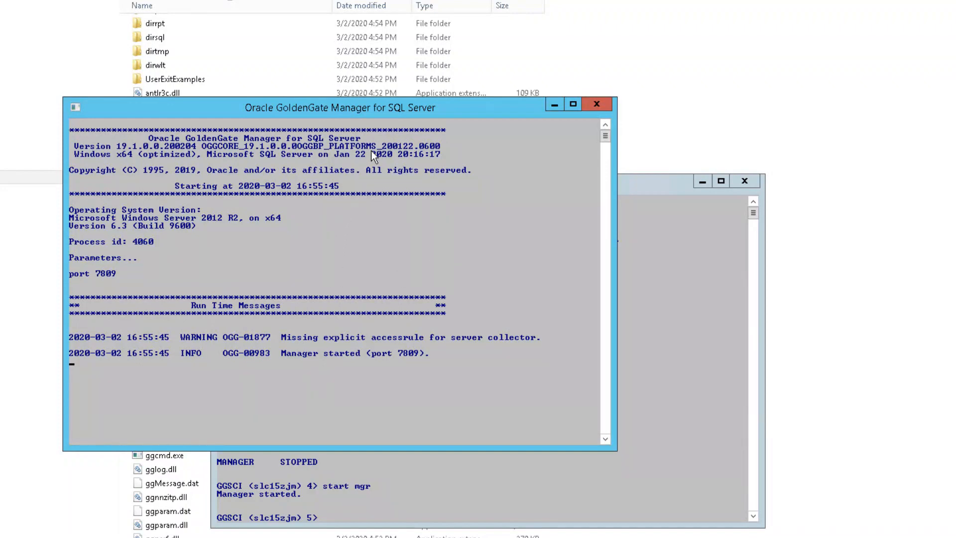
# Force-stop the Manager process in GGSCI with 'stop mgr!'
pyautogui.moveTo(387, 109); pyautogui.dragTo(310, 39)
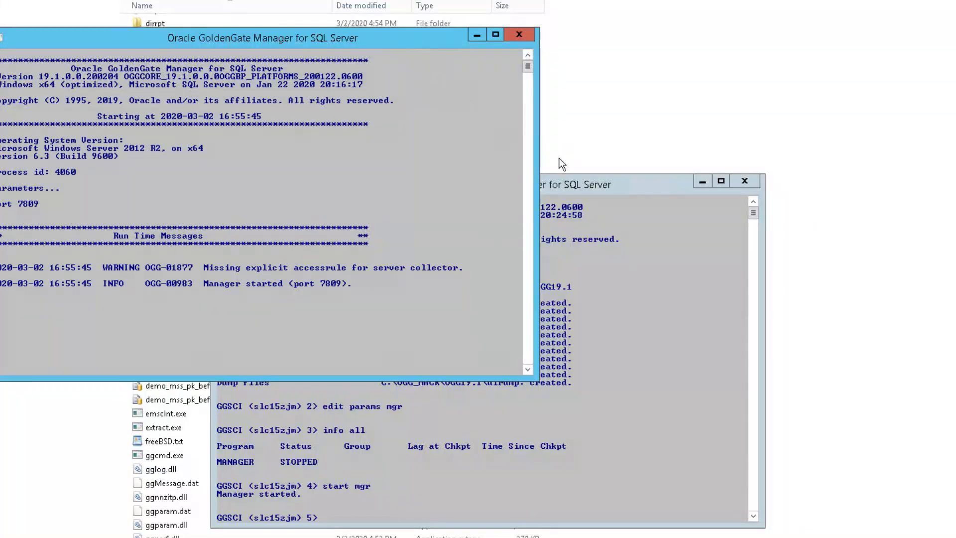
pyautogui.click(567, 178)
pyautogui.click(598, 294)
pyautogui.write('stop m')
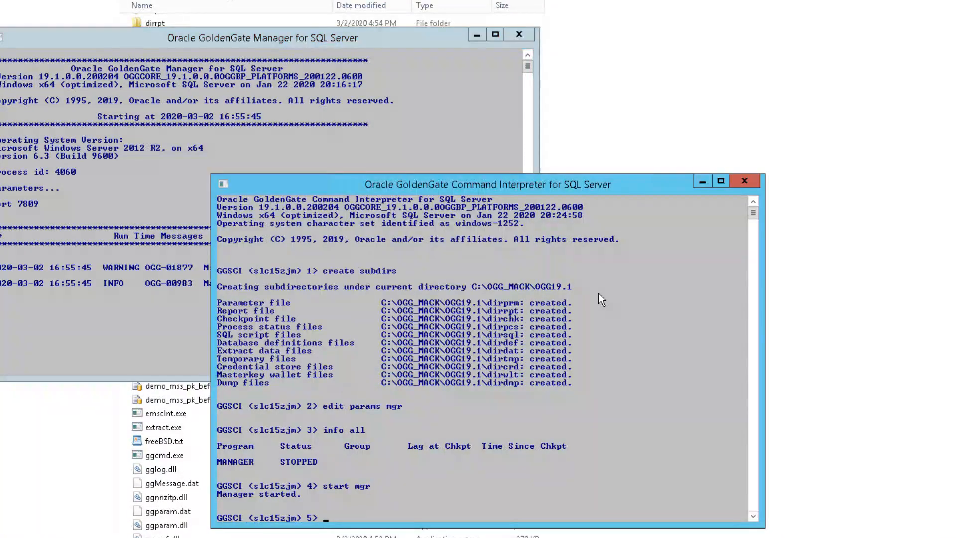
pyautogui.write('gr!')
pyautogui.press('Return')
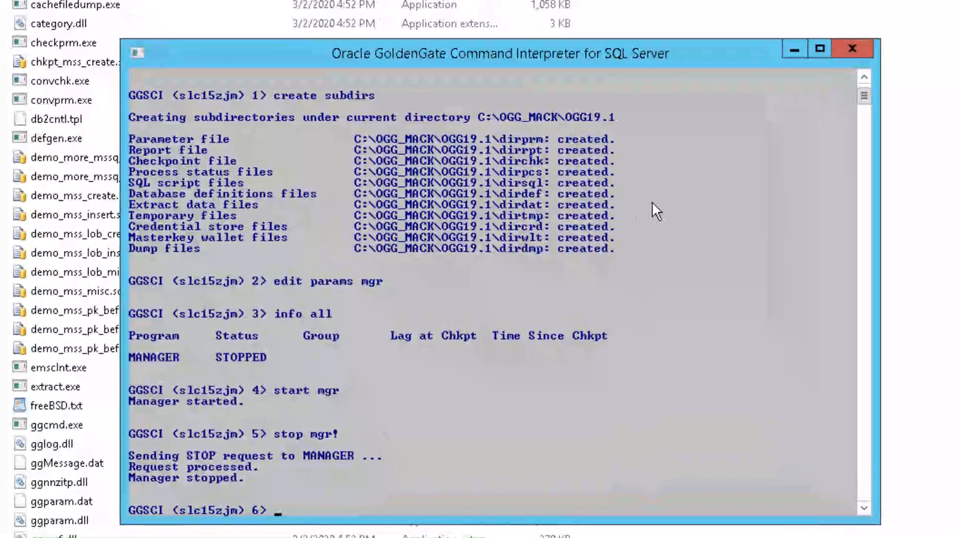
# Run 'shell install addservice' to install the Manager as the GGSMGR Windows service
pyautogui.write('shell')
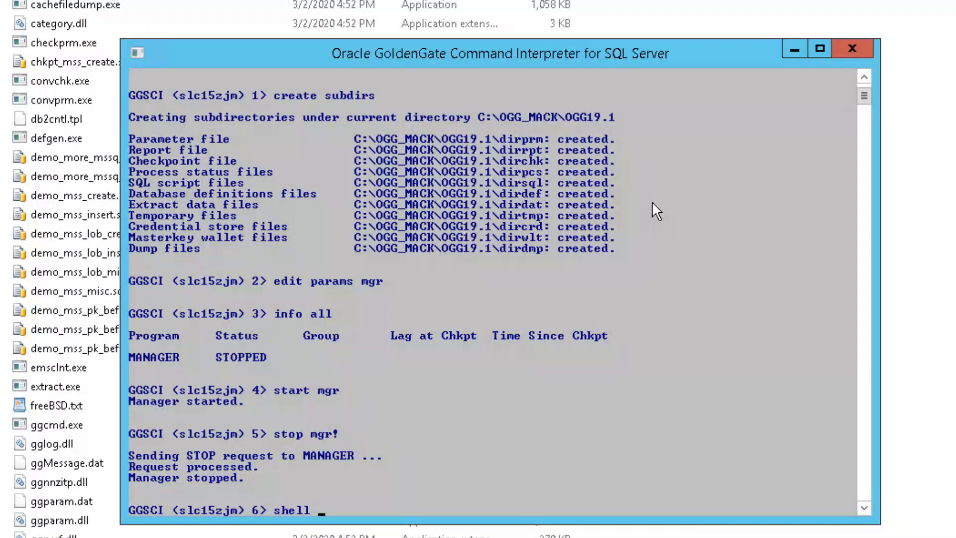
pyautogui.write('install addservice')
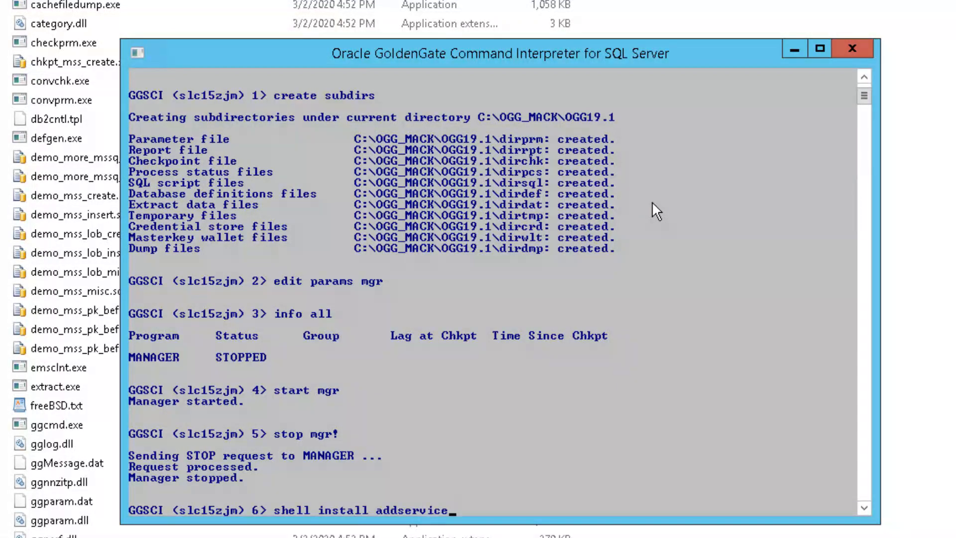
pyautogui.press('Return')
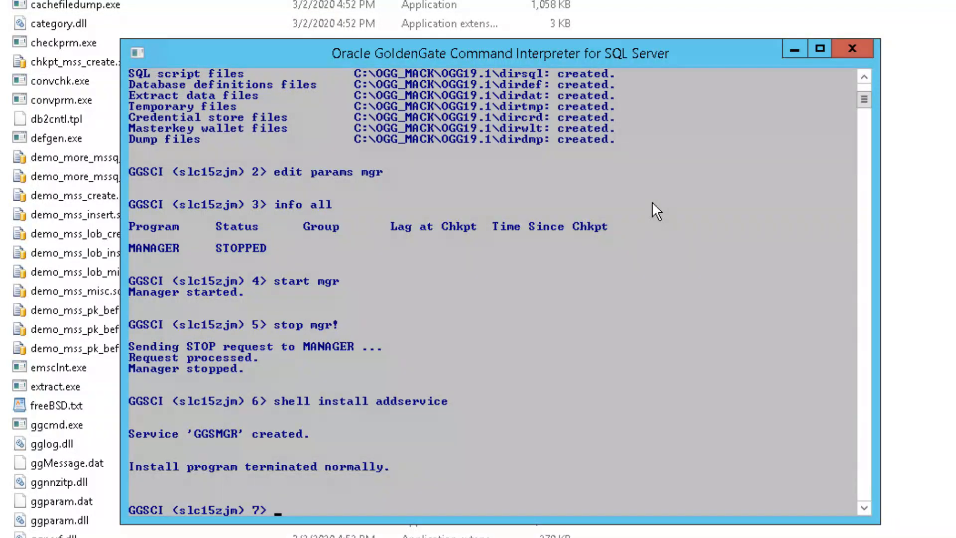
# Start the Manager as a service with 'start mgr' and bring up the Services list
pyautogui.write('start mgr')
pyautogui.press('Return')
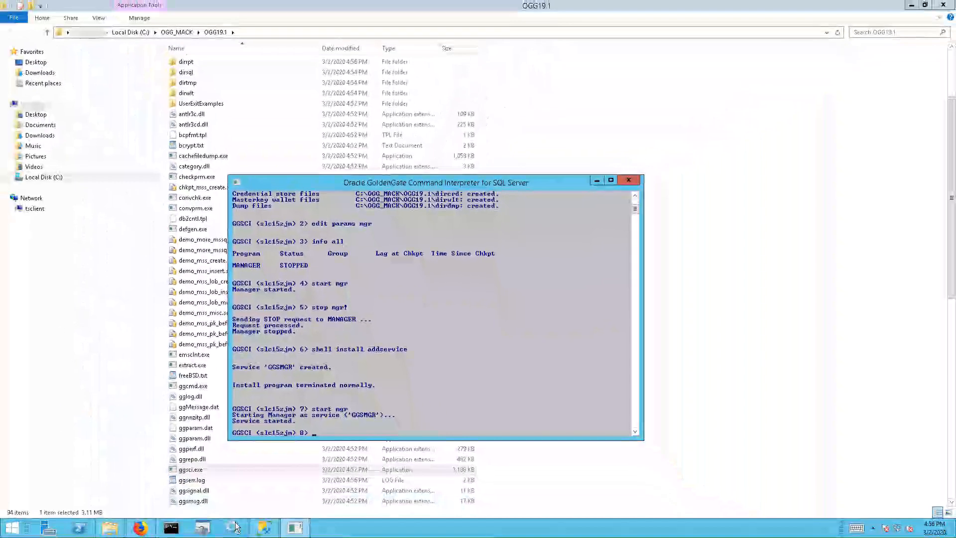
pyautogui.click(234, 526)
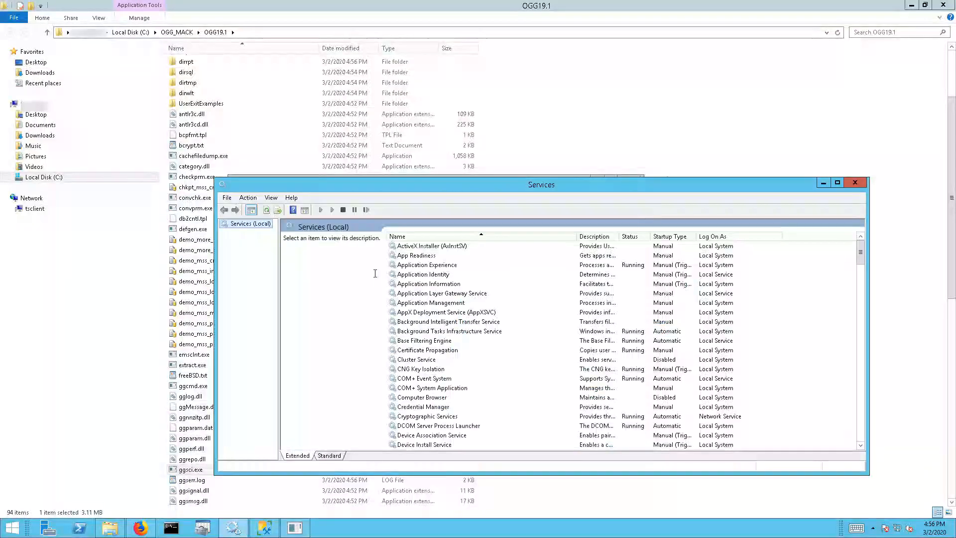
# Confirm the GGSMGR service is Running with Automatic startup, then close Services
pyautogui.moveTo(860, 259); pyautogui.dragTo(869, 288)
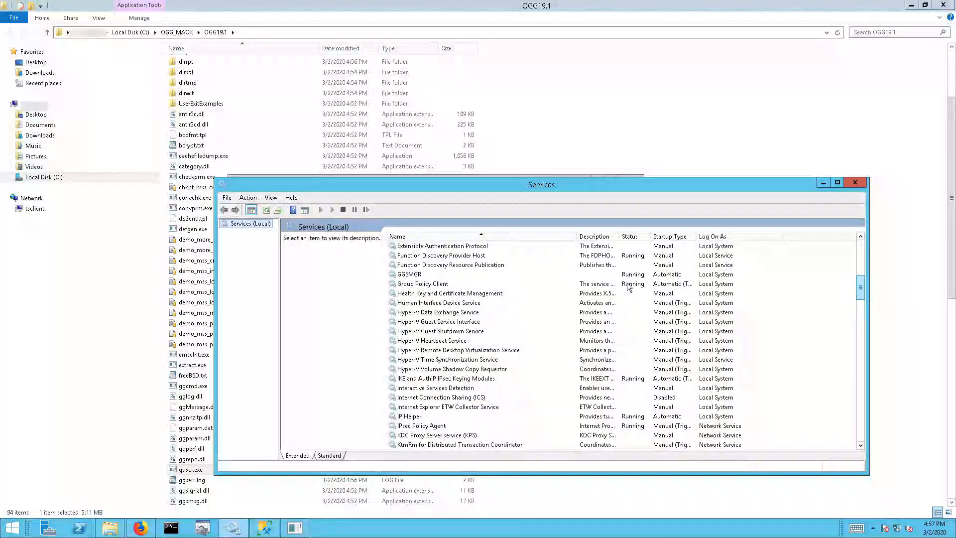
pyautogui.click(430, 278)
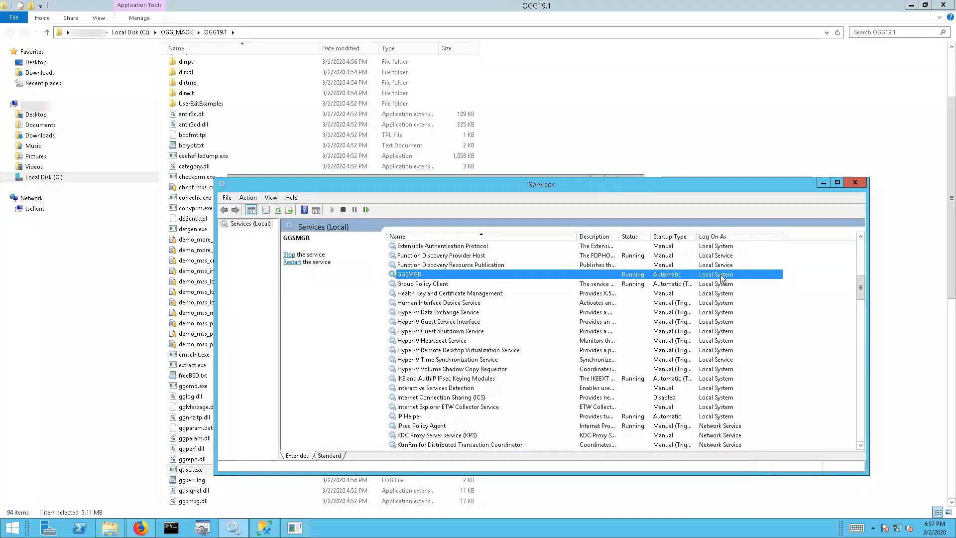
pyautogui.click(854, 183)
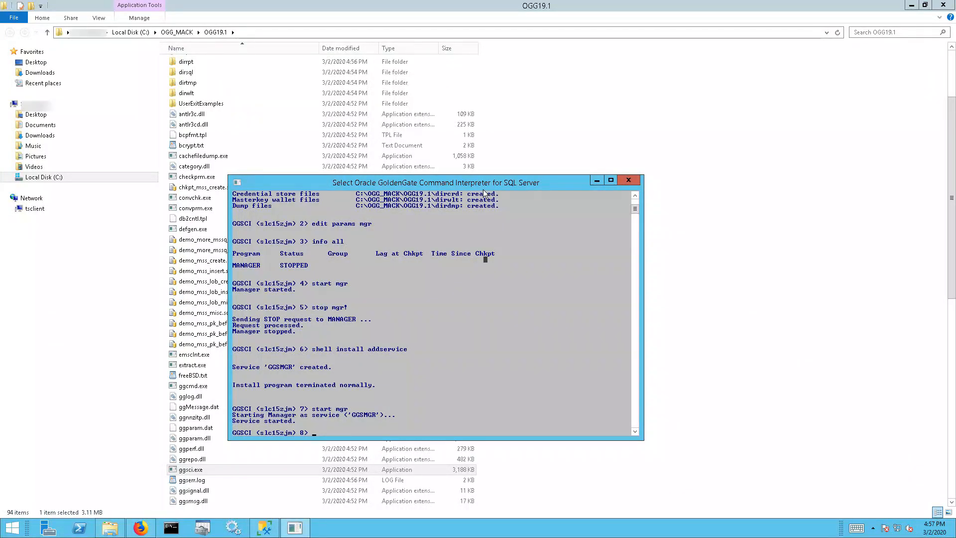
# Hide the Explorer and GGSCI windows and bring SQL Server Management Studio forward
pyautogui.click(911, 5)
pyautogui.click(596, 180)
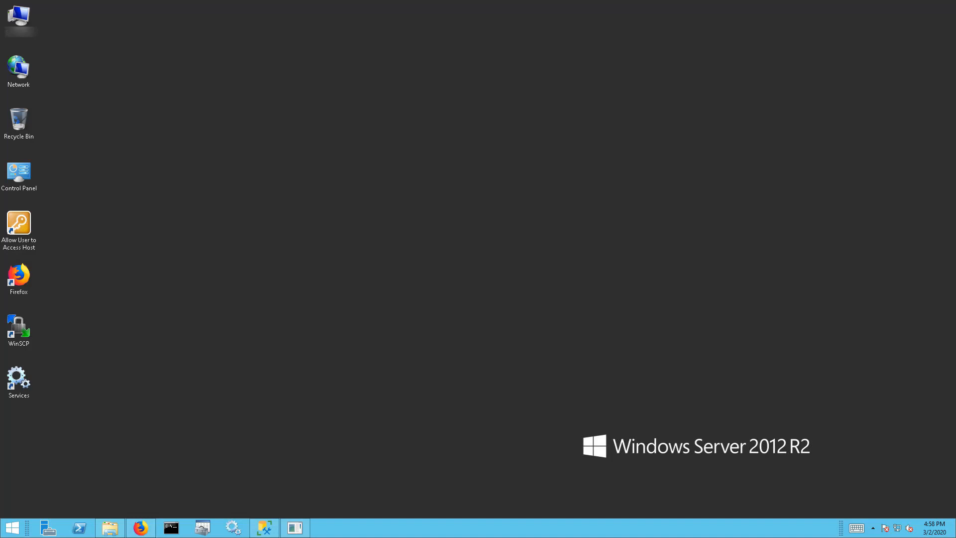
pyautogui.click(265, 528)
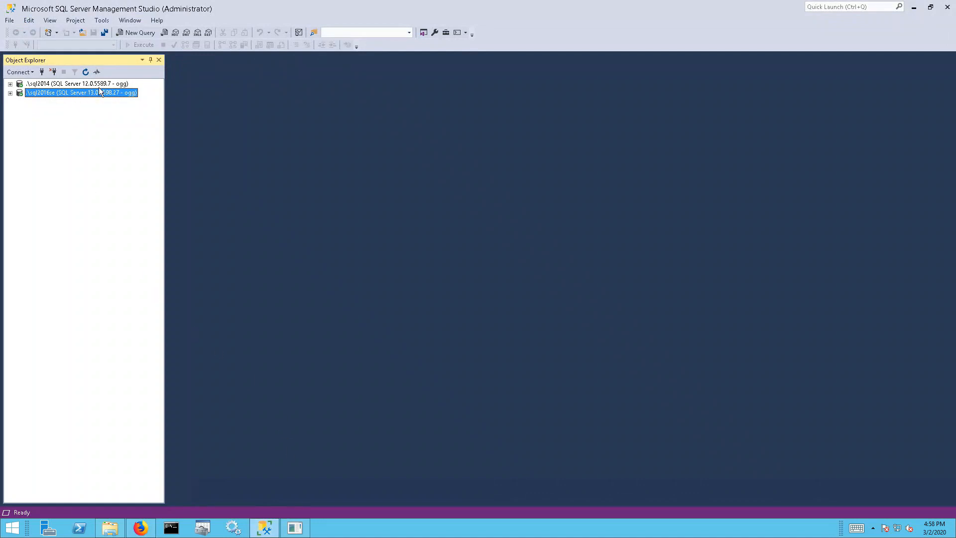
# Expand .\sql2014 and .\sql2016se in Object Explorer, then Source2014 and its Security folder
pyautogui.click(118, 83)
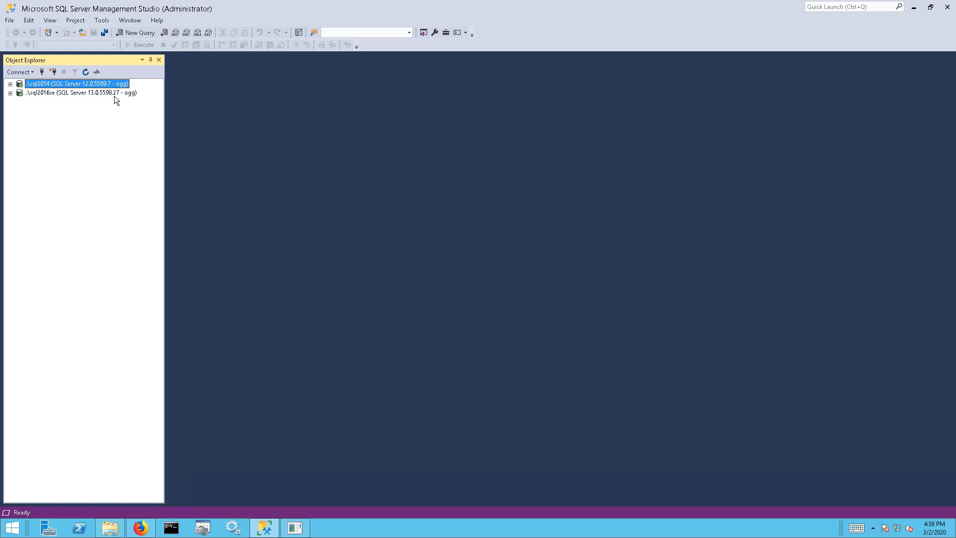
pyautogui.click(10, 83)
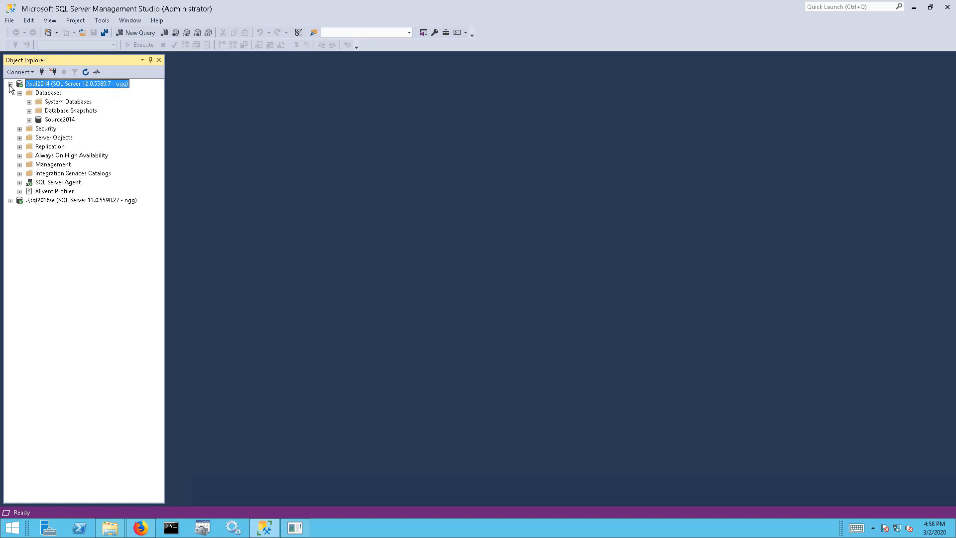
pyautogui.click(44, 121)
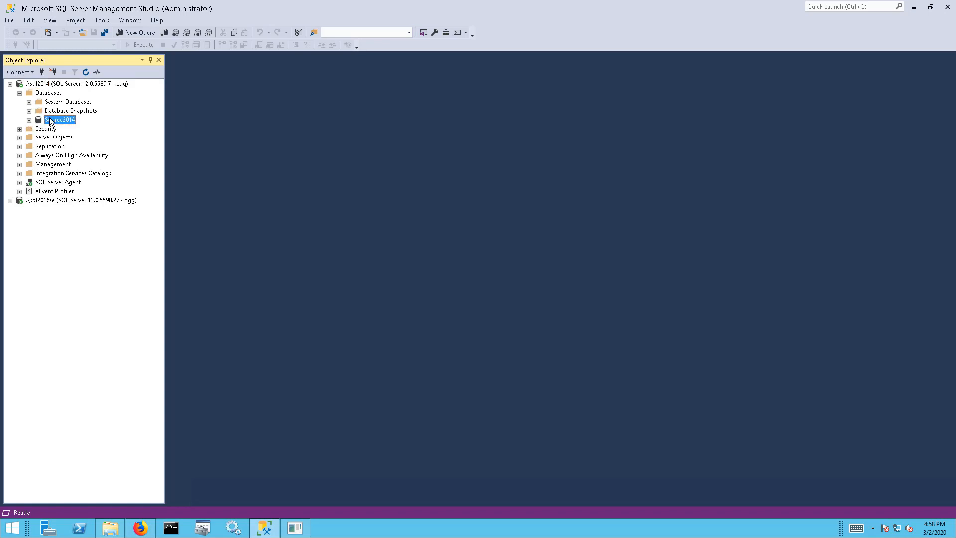
pyautogui.click(10, 200)
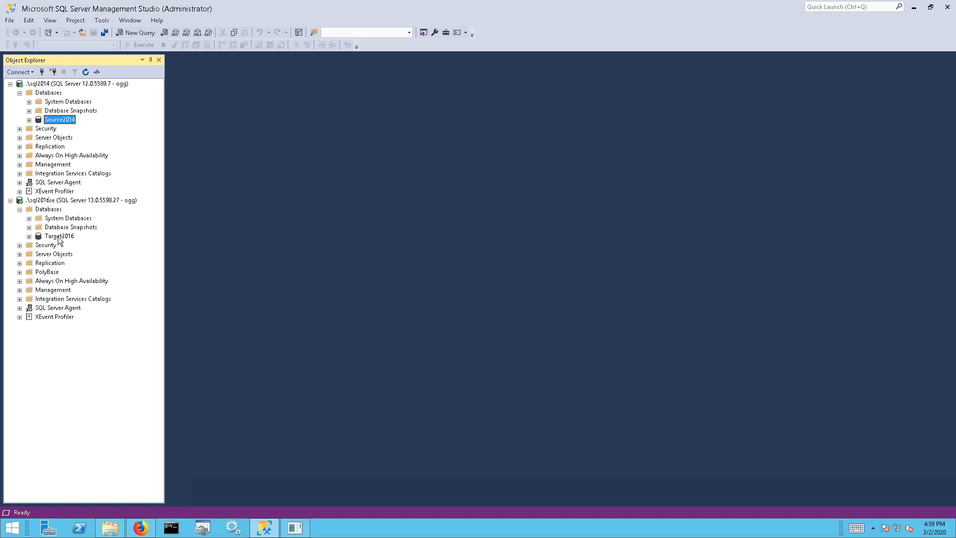
pyautogui.click(29, 119)
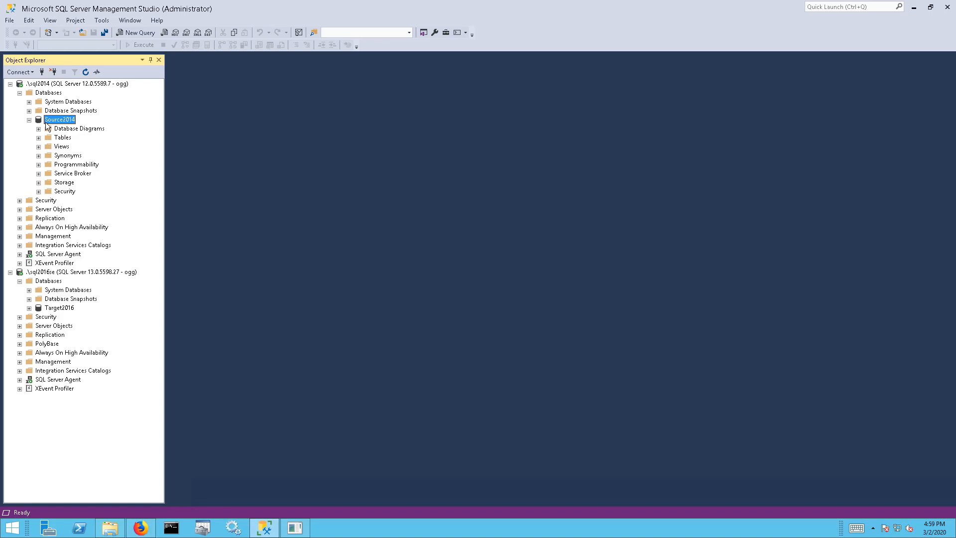
pyautogui.click(38, 191)
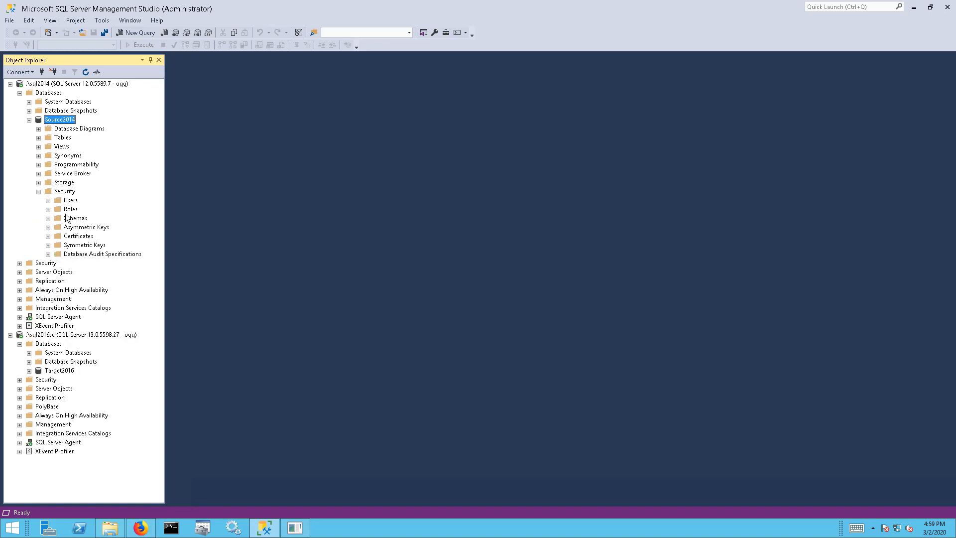
# Create a new schema named ogg under Source2014's Security > Schemas
pyautogui.rightClick(69, 218)
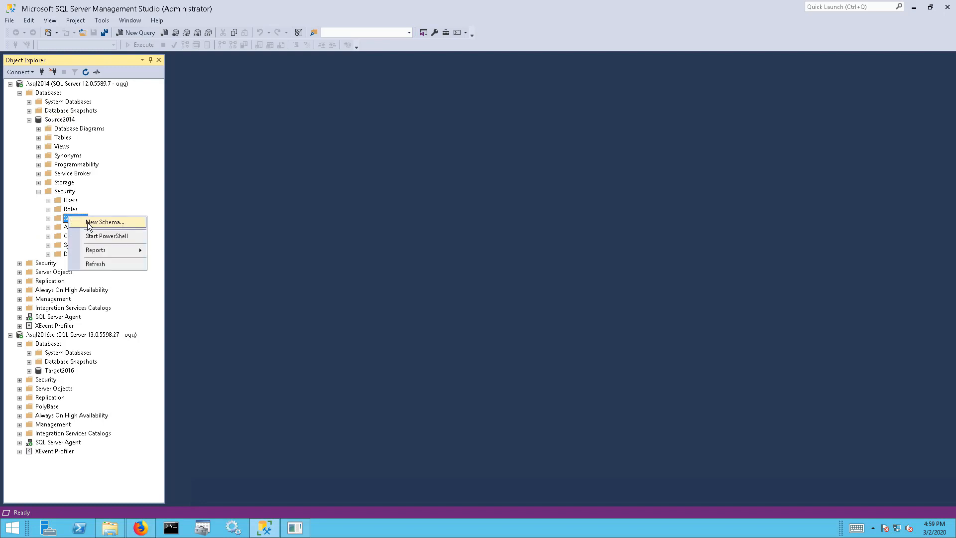
pyautogui.click(89, 222)
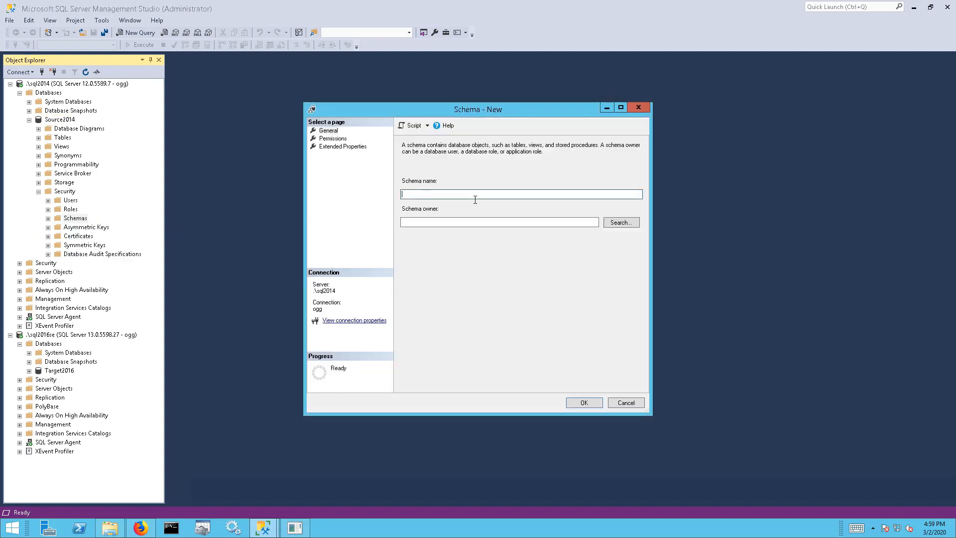
pyautogui.write('ogg')
pyautogui.click(584, 401)
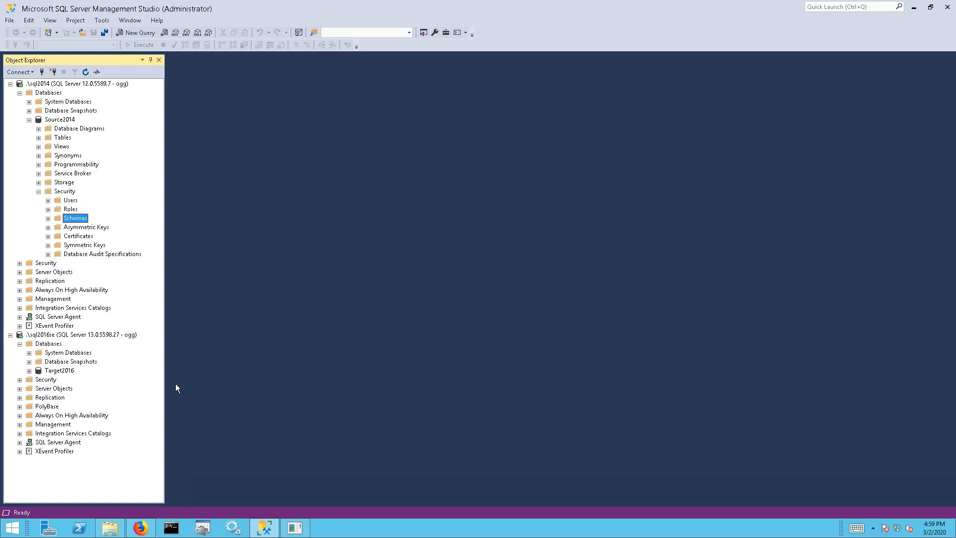
# Create a new ogg schema under Target2016's Security > Schemas
pyautogui.click(29, 370)
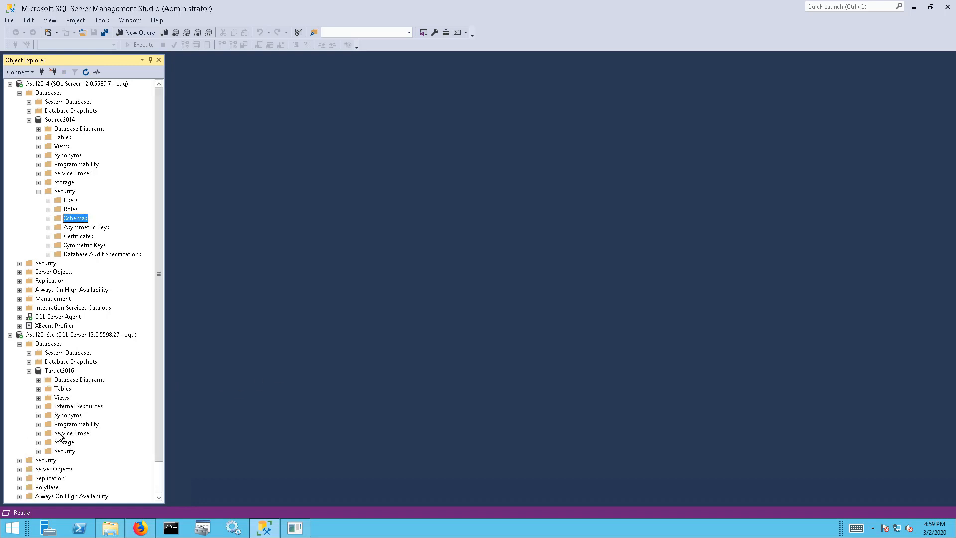
pyautogui.click(39, 452)
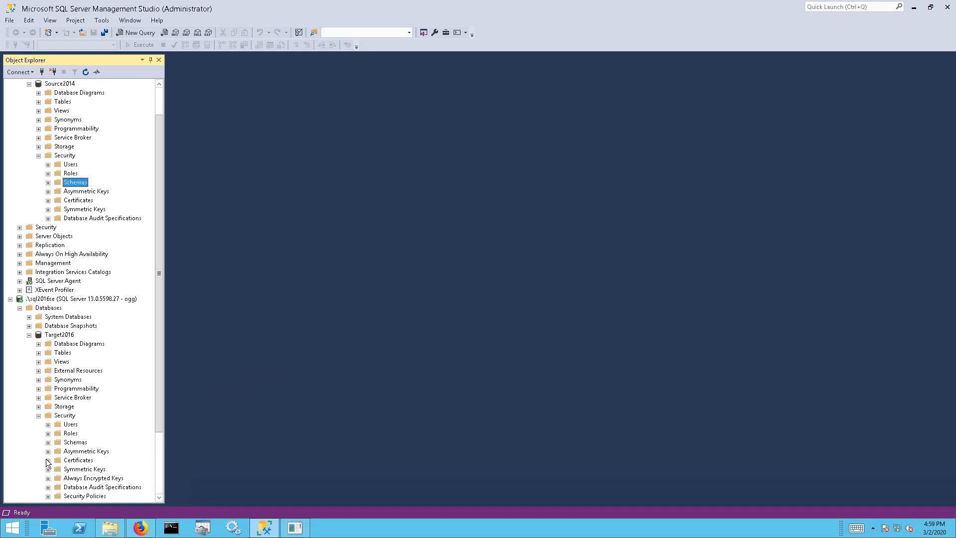
pyautogui.click(80, 442)
pyautogui.rightClick(80, 442)
pyautogui.click(102, 446)
pyautogui.write('dgg')
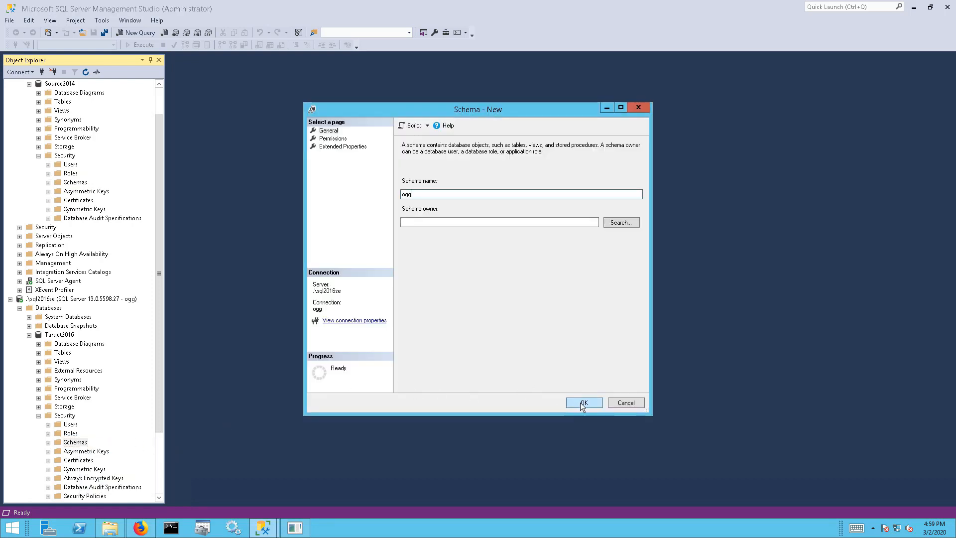
pyautogui.click(583, 404)
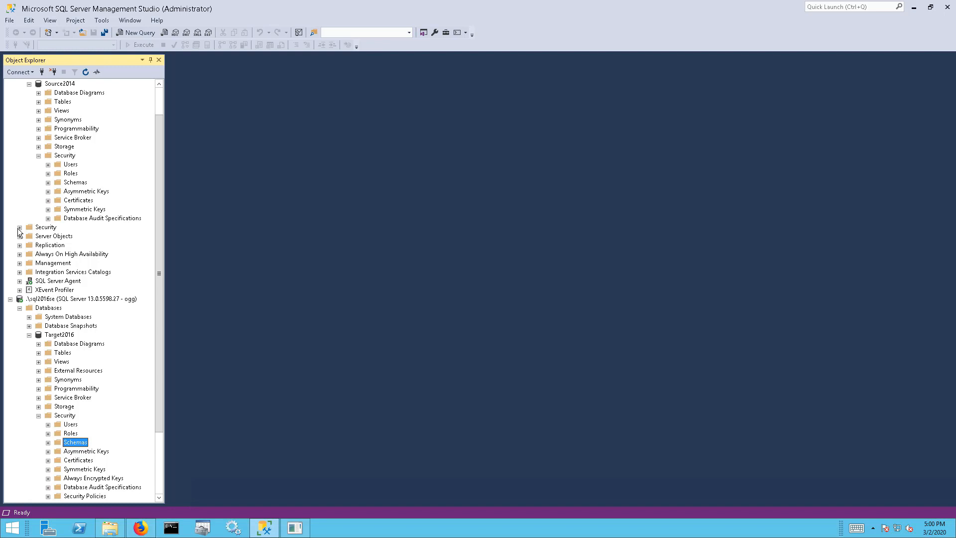
# Inspect the ogg login under the server's Security > Logins, then collapse the security folders
pyautogui.click(19, 227)
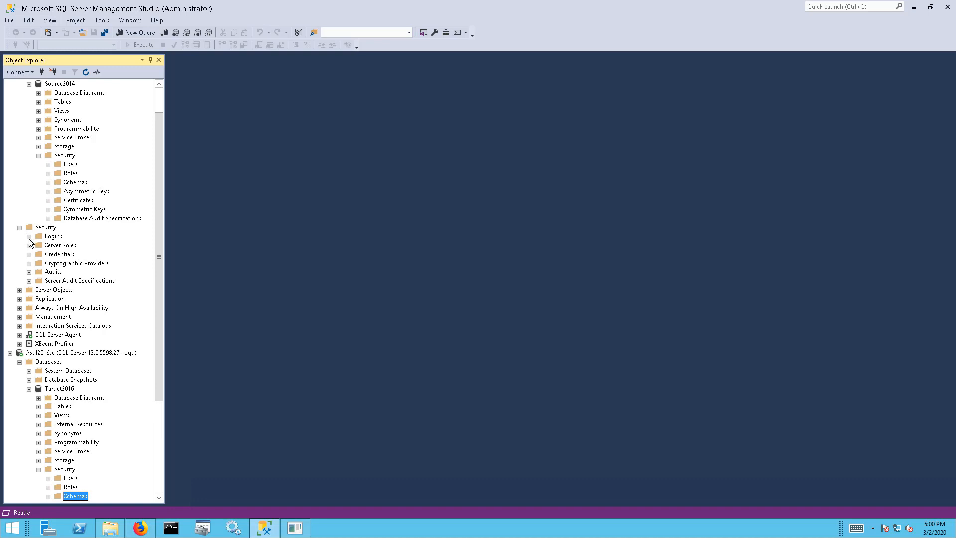
pyautogui.click(29, 237)
pyautogui.click(59, 308)
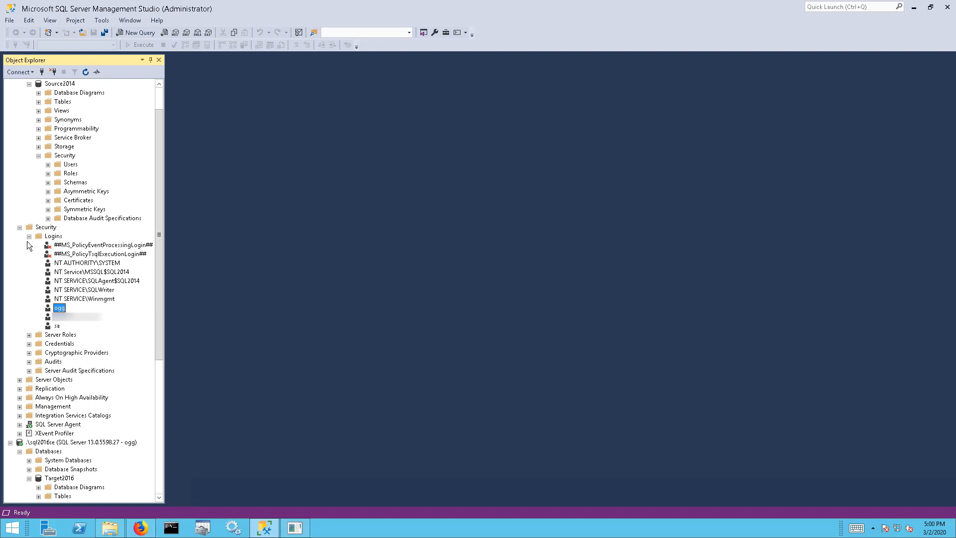
pyautogui.click(19, 227)
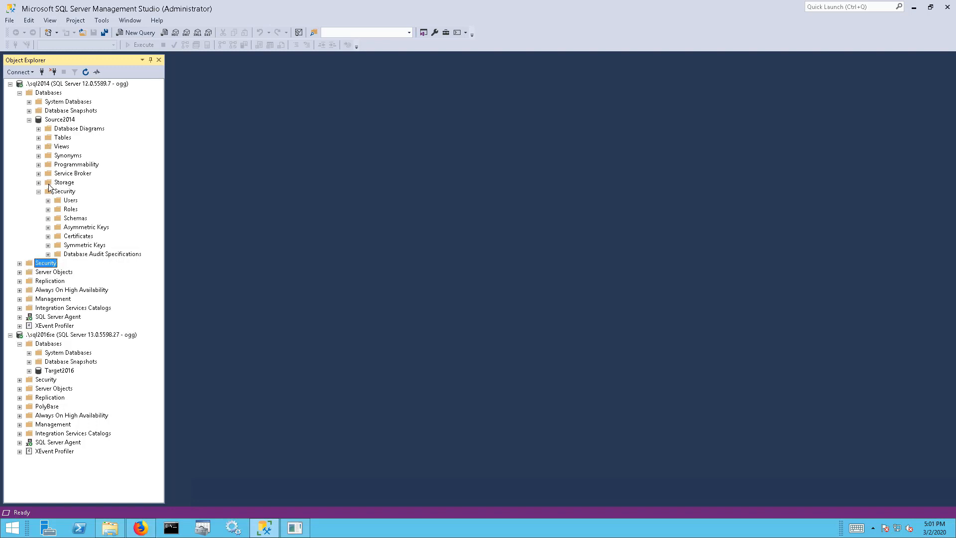
pyautogui.click(38, 191)
# Create dbo.testtable (cola int primary key, colb int) in Source2014 with a new query
pyautogui.click(39, 137)
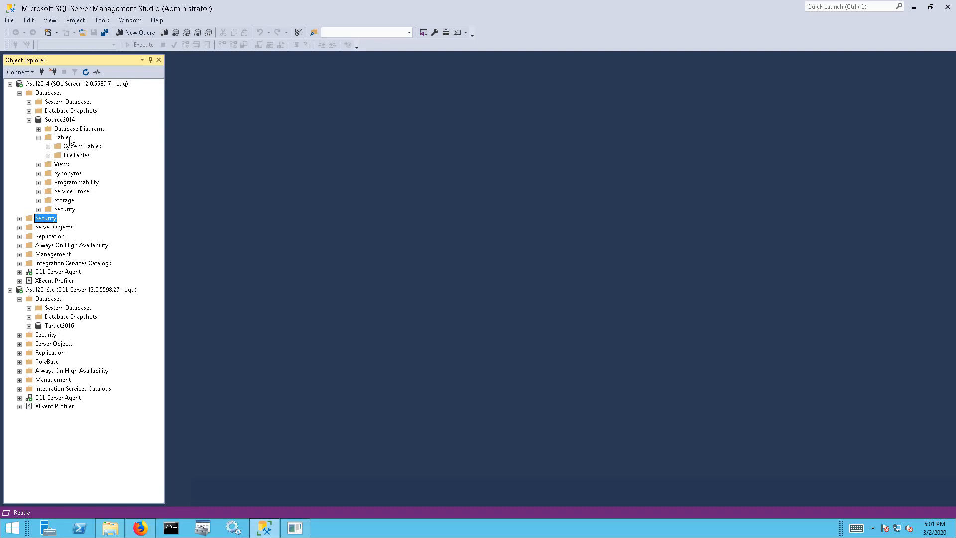
pyautogui.click(68, 140)
pyautogui.click(137, 33)
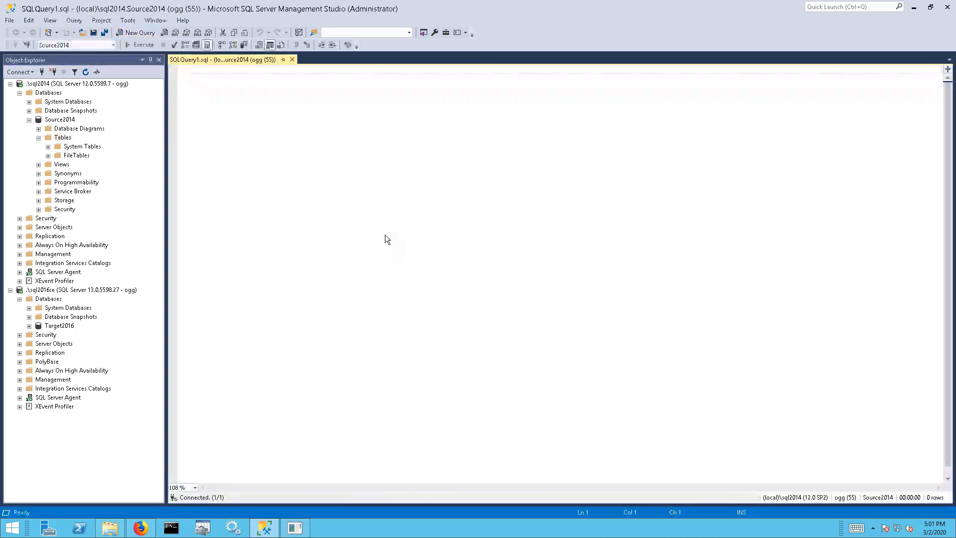
pyautogui.write('create table dbo.testtable (cola int primary key, colb int);')
pyautogui.click(377, 68)
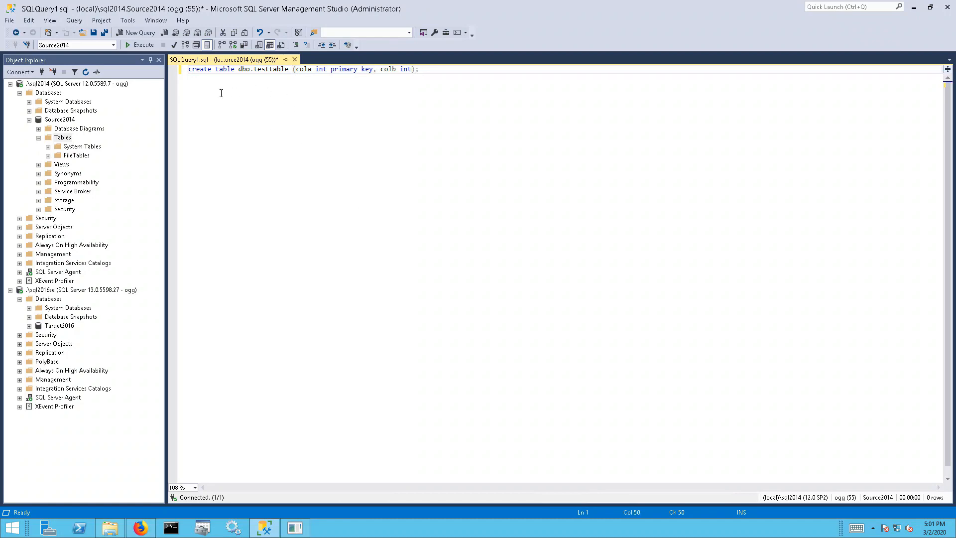
pyautogui.click(142, 47)
# Run the same create table statement on Target2016 and close that query without saving
pyautogui.click(212, 89)
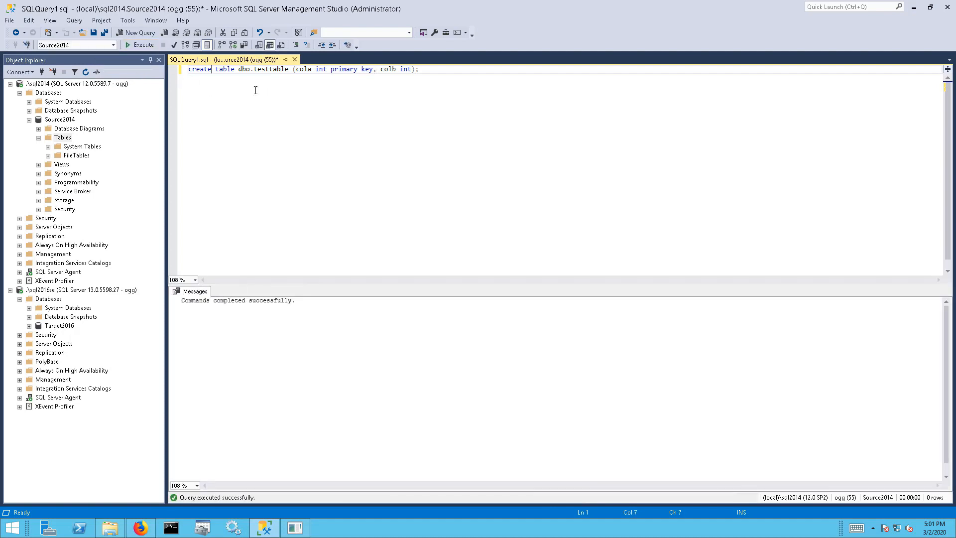
pyautogui.moveTo(422, 71); pyautogui.dragTo(137, 76)
pyautogui.hotkey('ctrl', 'c')
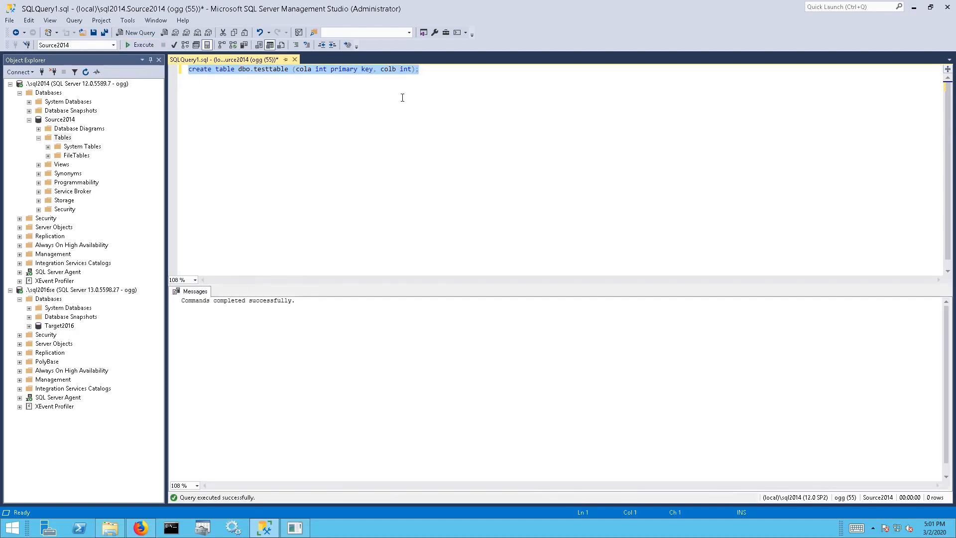
pyautogui.click(68, 327)
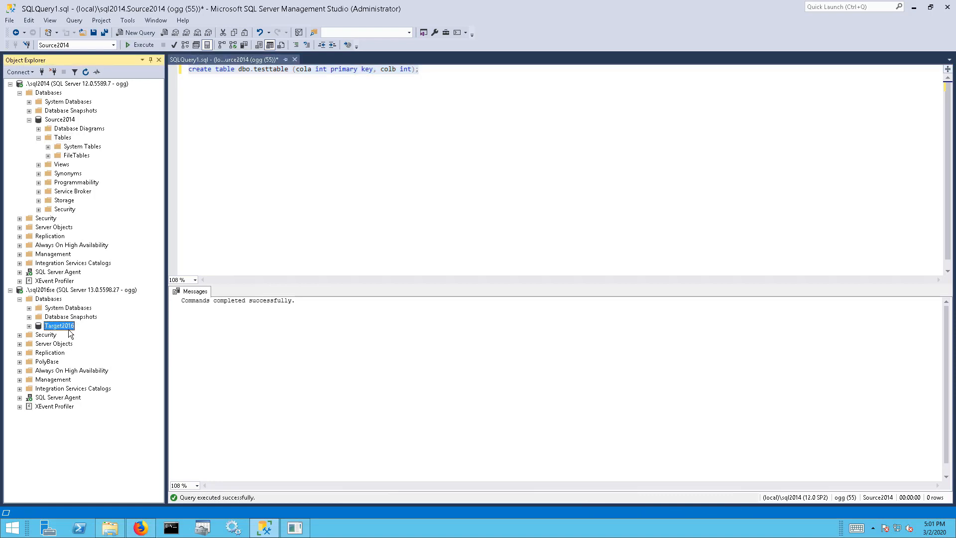
pyautogui.rightClick(69, 334)
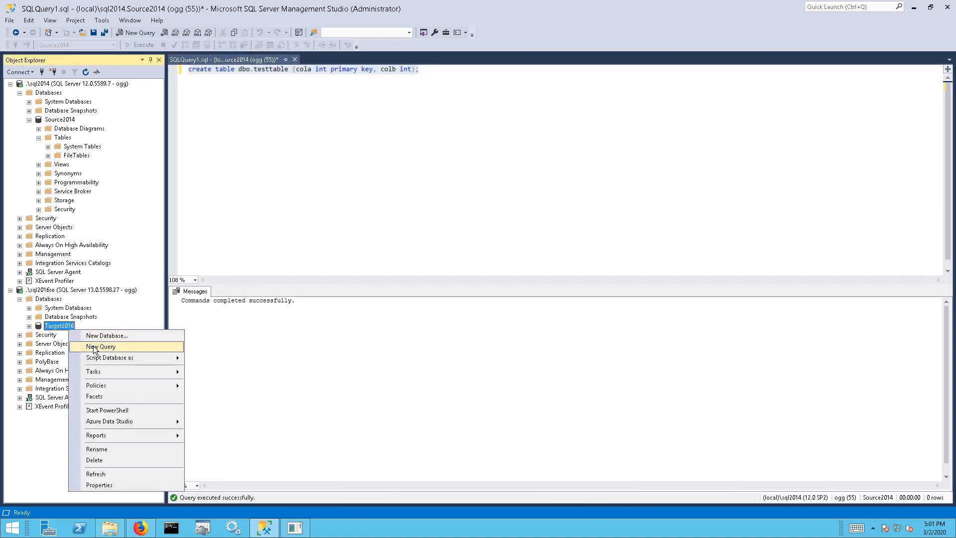
pyautogui.click(119, 345)
pyautogui.hotkey('ctrl', 'v')
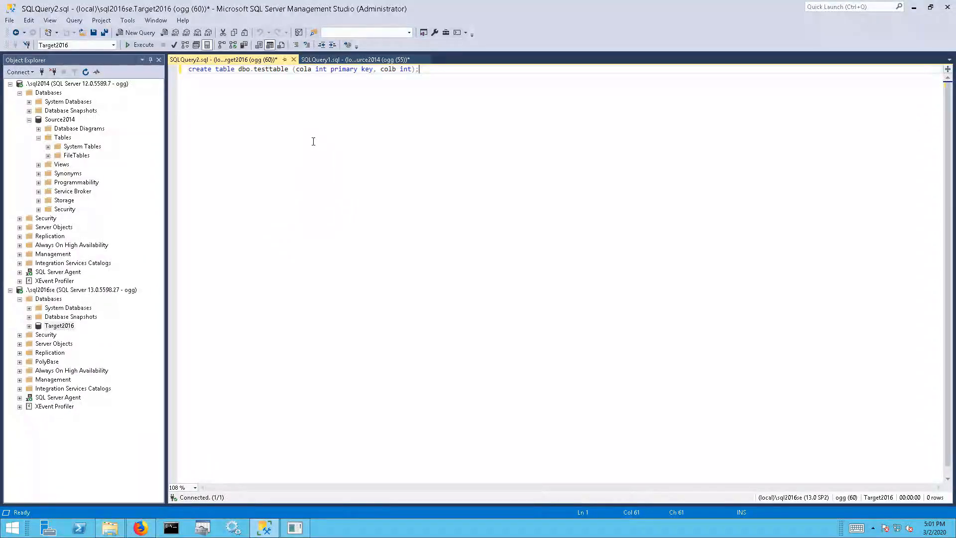
pyautogui.click(134, 46)
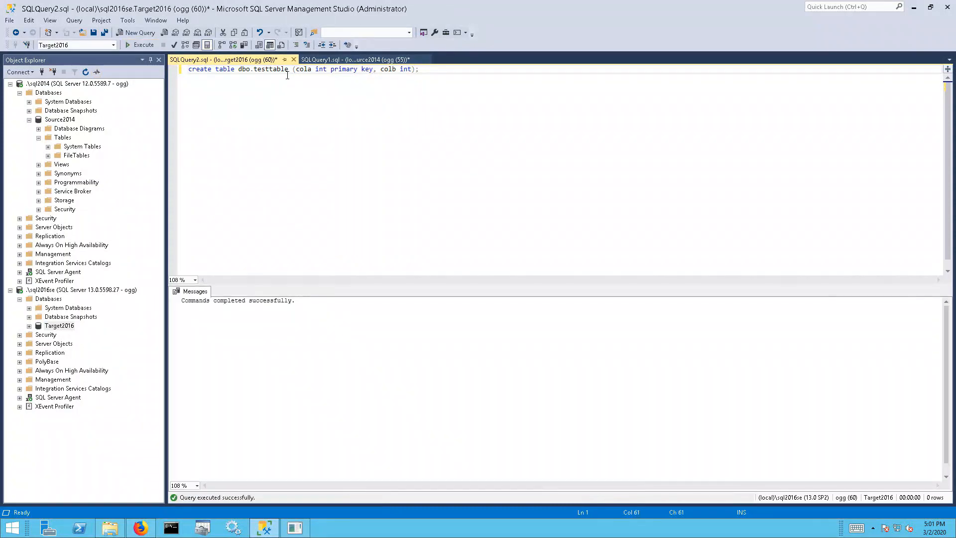
pyautogui.click(293, 59)
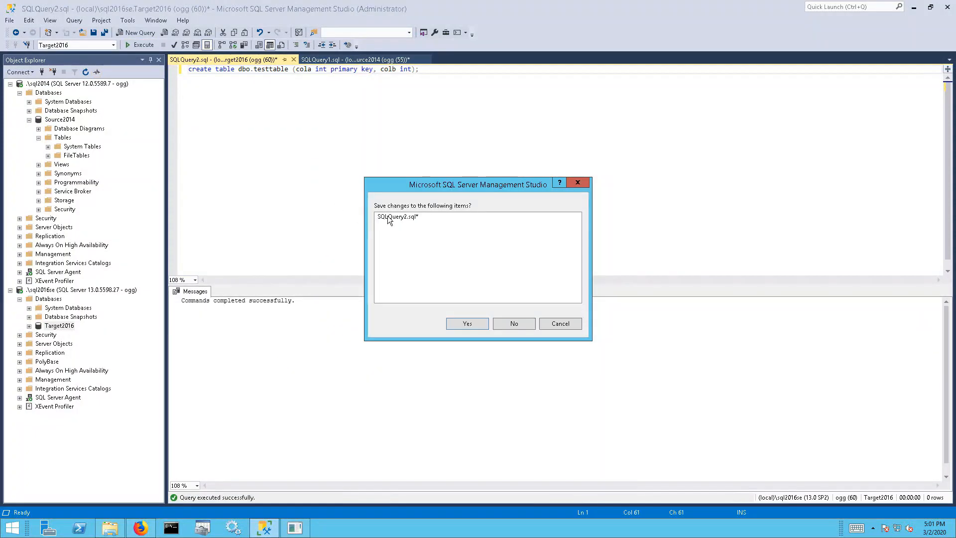
pyautogui.click(524, 323)
pyautogui.click(347, 106)
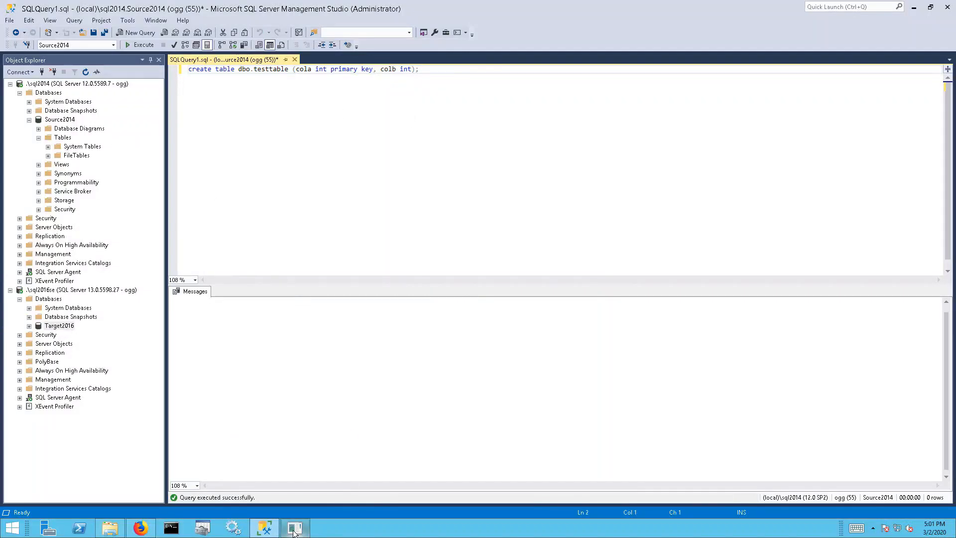
pyautogui.click(293, 529)
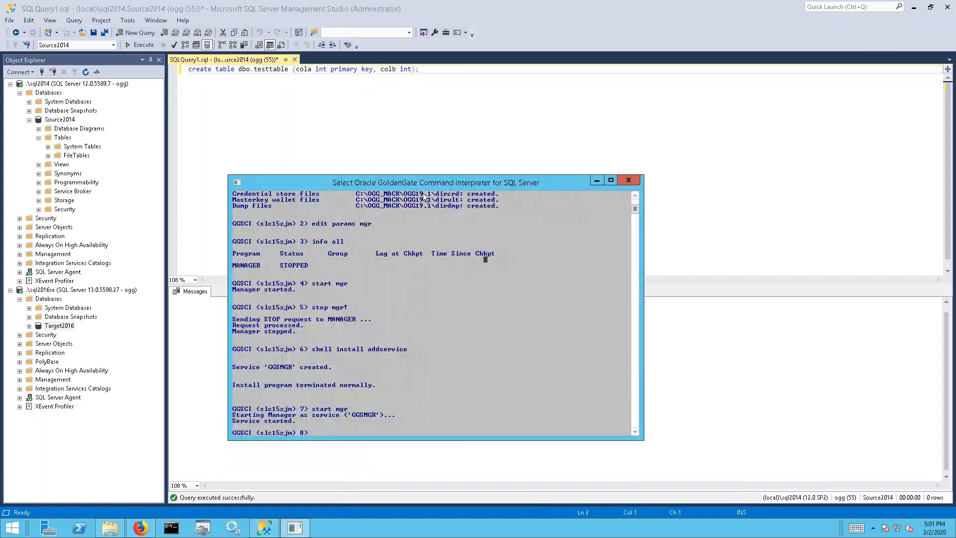
# Move the GGSCI console to the screen centre and bring up the ODBC Data Source Administrator
pyautogui.moveTo(437, 181); pyautogui.dragTo(469, 148)
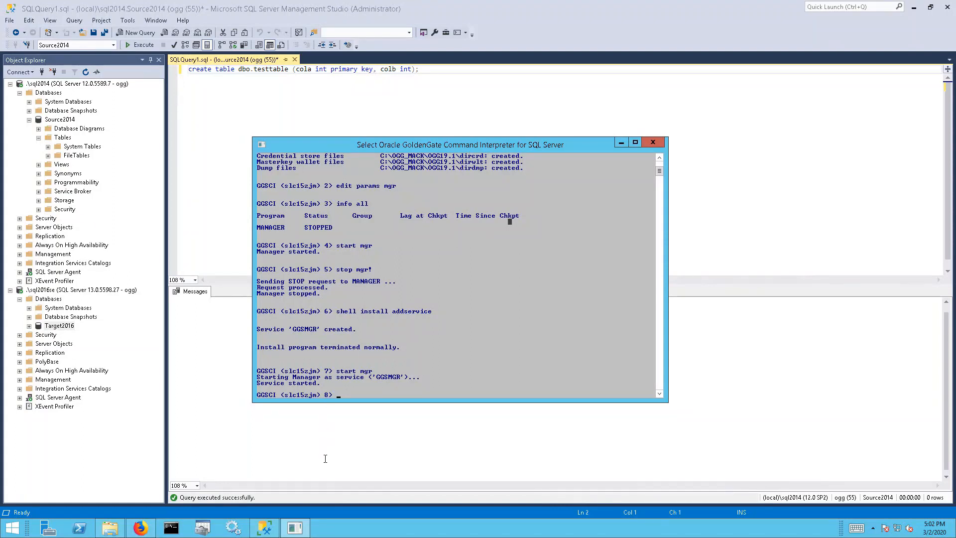
pyautogui.click(208, 530)
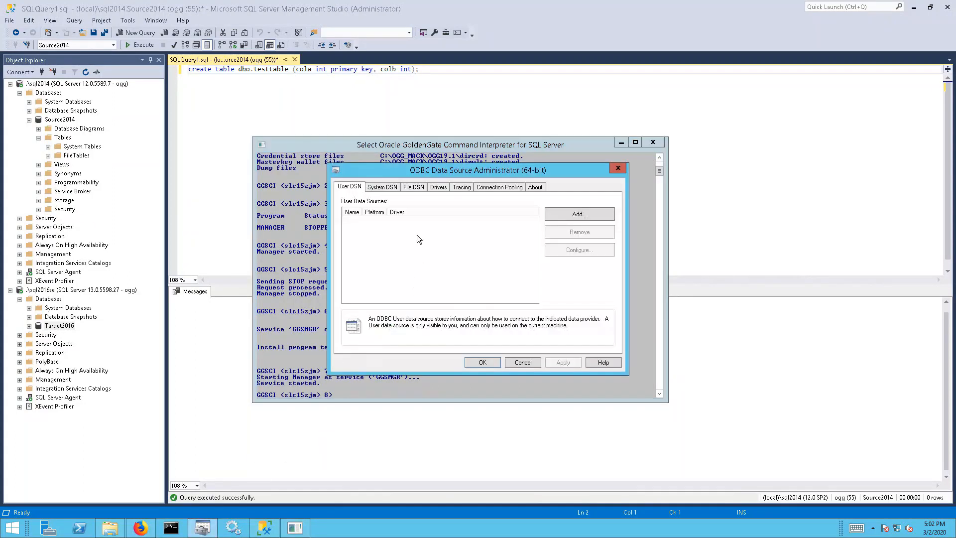
# Review the installed drivers, including ODBC Driver 17 for SQL Server, and begin adding a system DSN
pyautogui.click(389, 188)
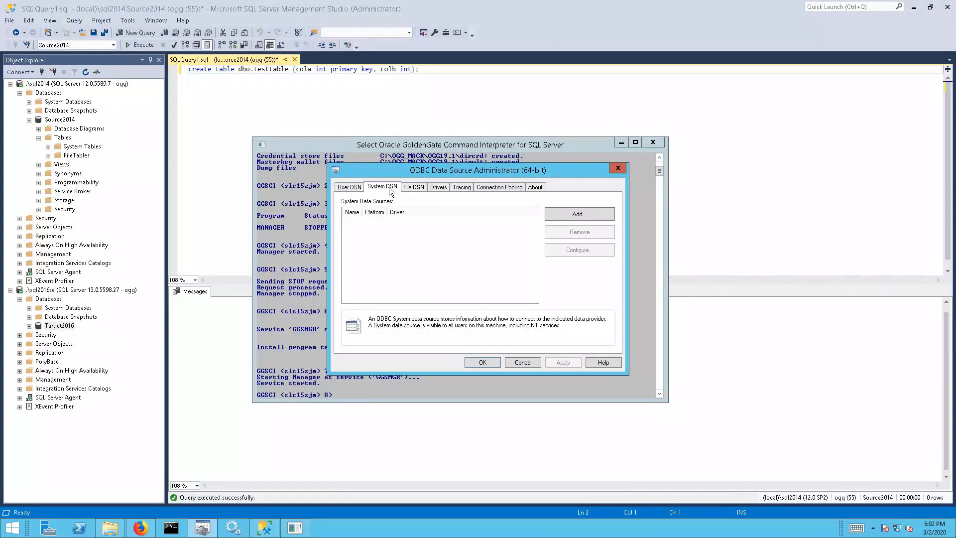
pyautogui.click(440, 188)
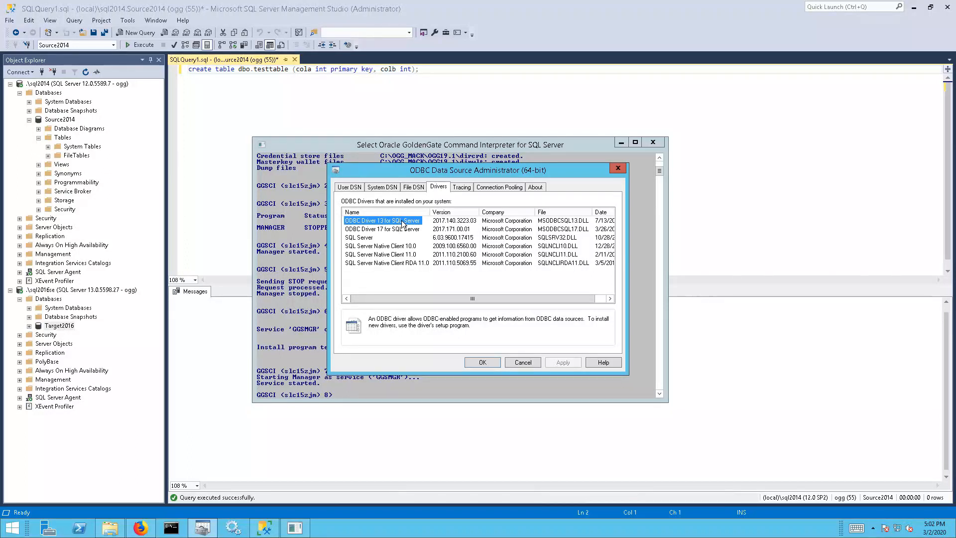
pyautogui.click(401, 254)
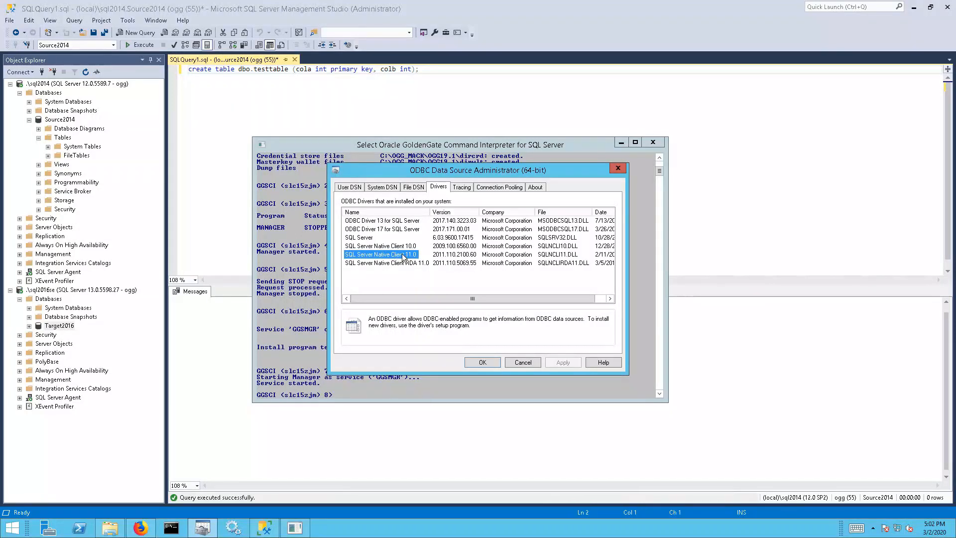
pyautogui.click(405, 230)
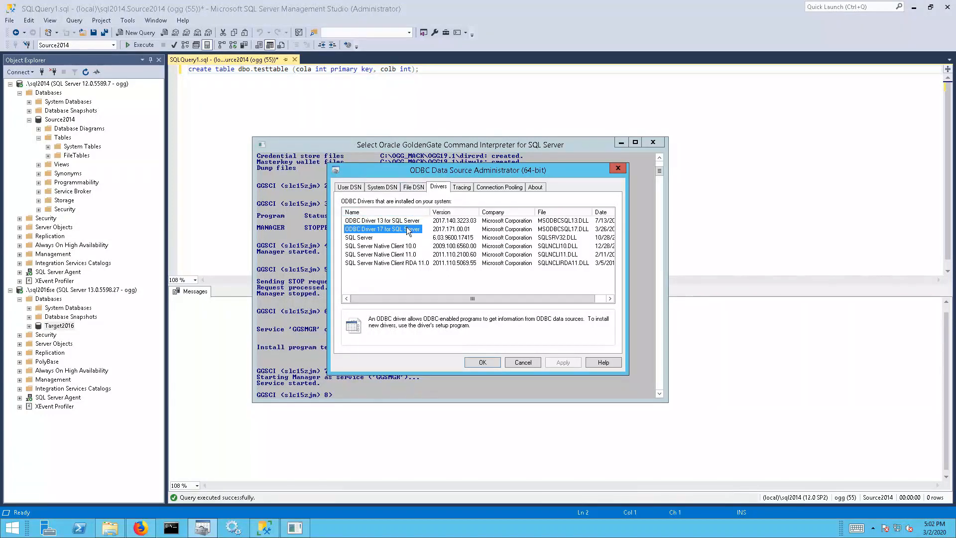
pyautogui.click(394, 187)
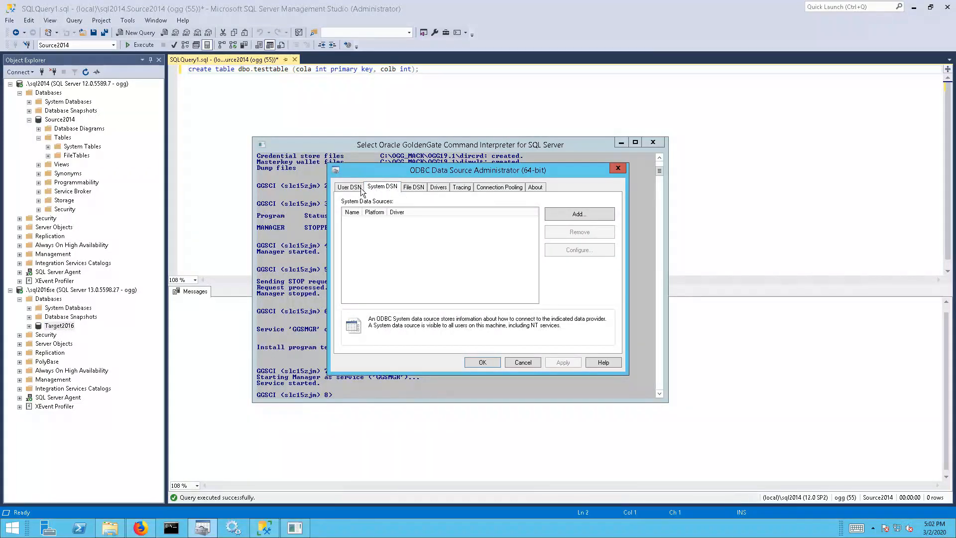
pyautogui.click(585, 216)
# Create a system DSN named 'souce2014' with ODBC Driver 17 for SQL Server on server .\sql2014
pyautogui.click(501, 240)
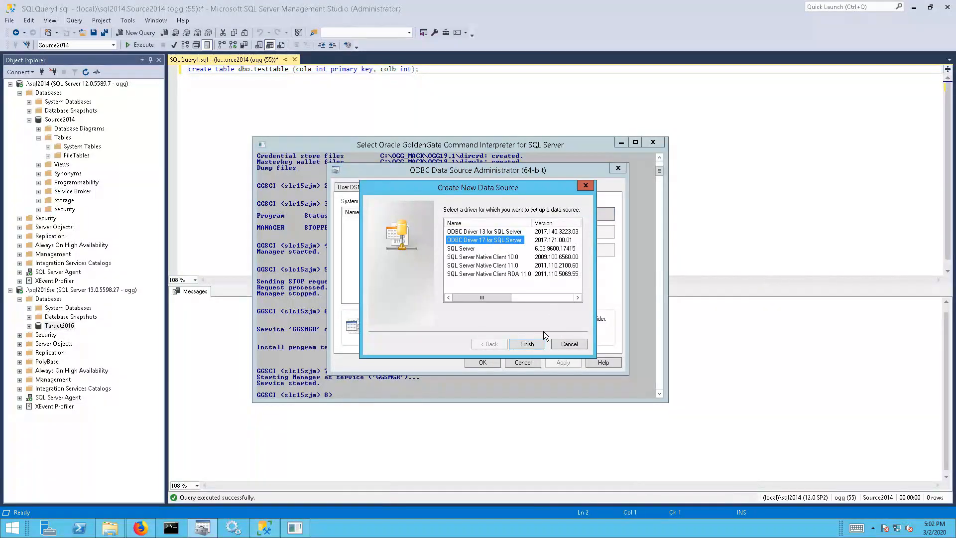
pyautogui.click(528, 343)
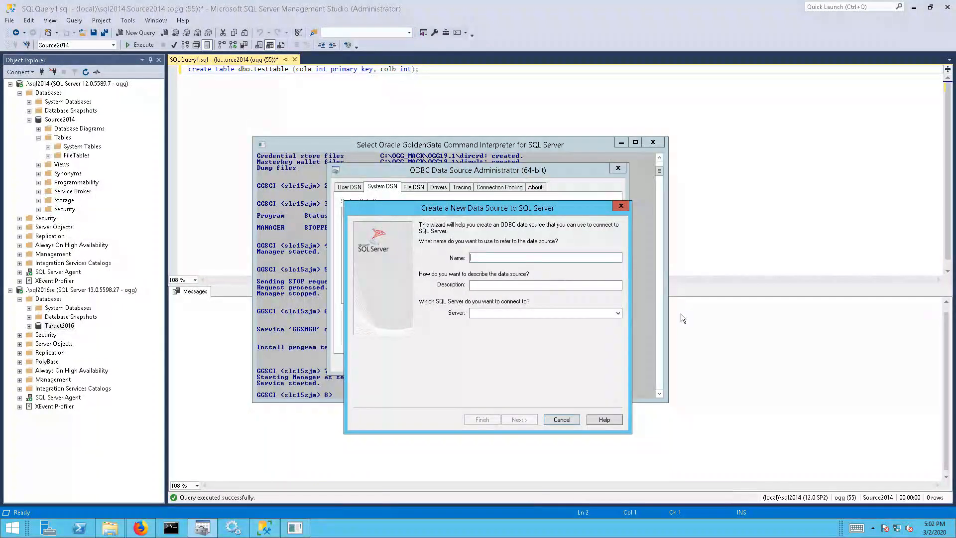
pyautogui.write('souce2014')
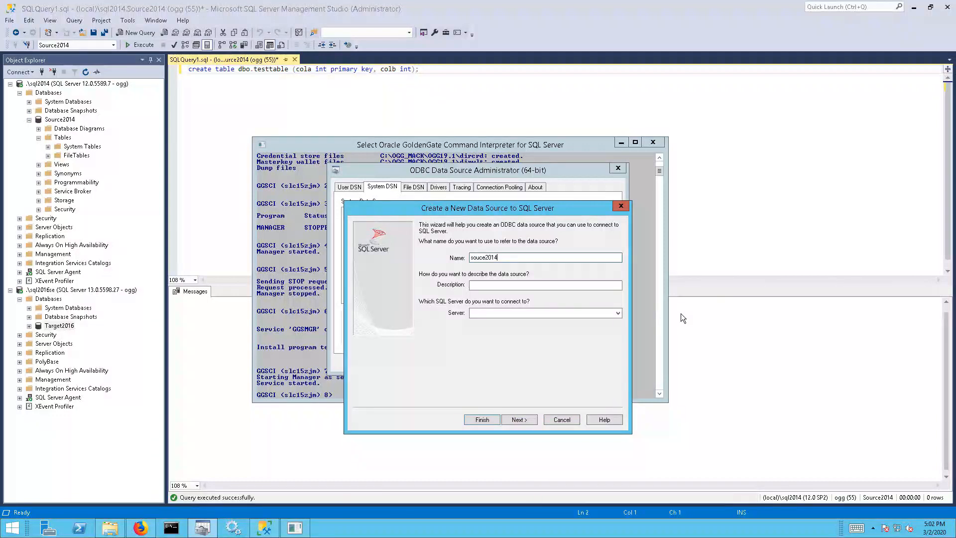
pyautogui.click(562, 311)
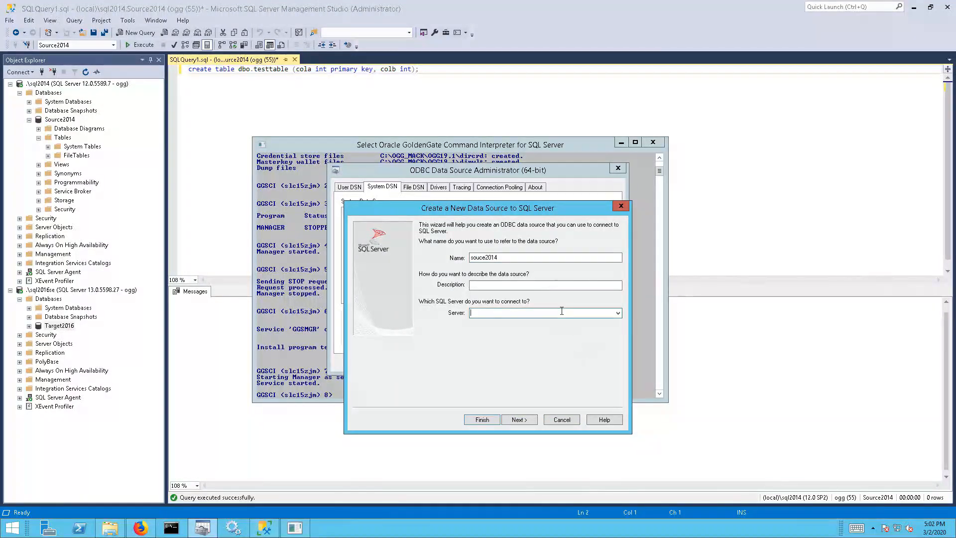
pyautogui.write('.\\sql20')
pyautogui.press('BackSpace')
pyautogui.write('2014')
pyautogui.click(520, 419)
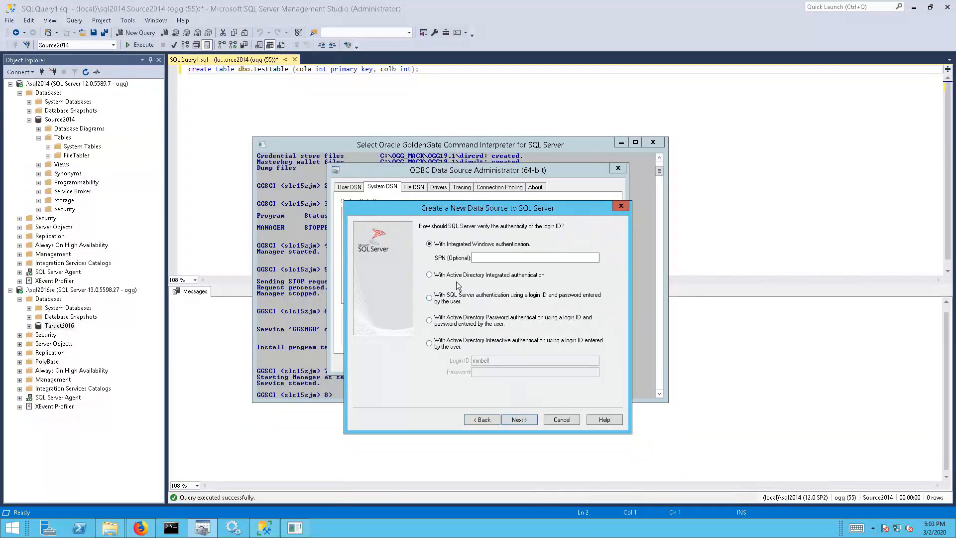
# Use SQL Server authentication with the ogg login, default database Source2014, then finish and test the DSN
pyautogui.click(429, 298)
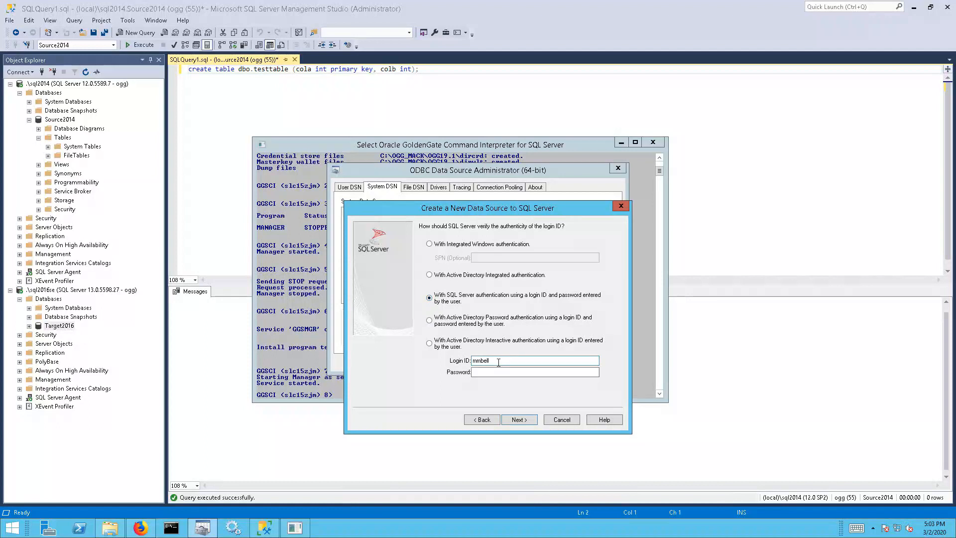
pyautogui.write('ogg')
pyautogui.press('Tab')
pyautogui.write('ogg')
pyautogui.click(519, 419)
pyautogui.click(422, 227)
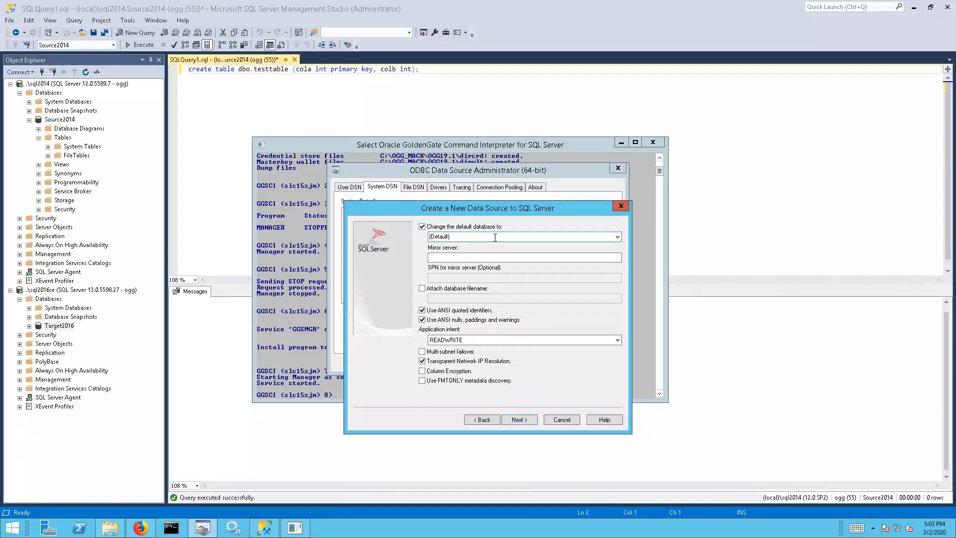
pyautogui.click(617, 237)
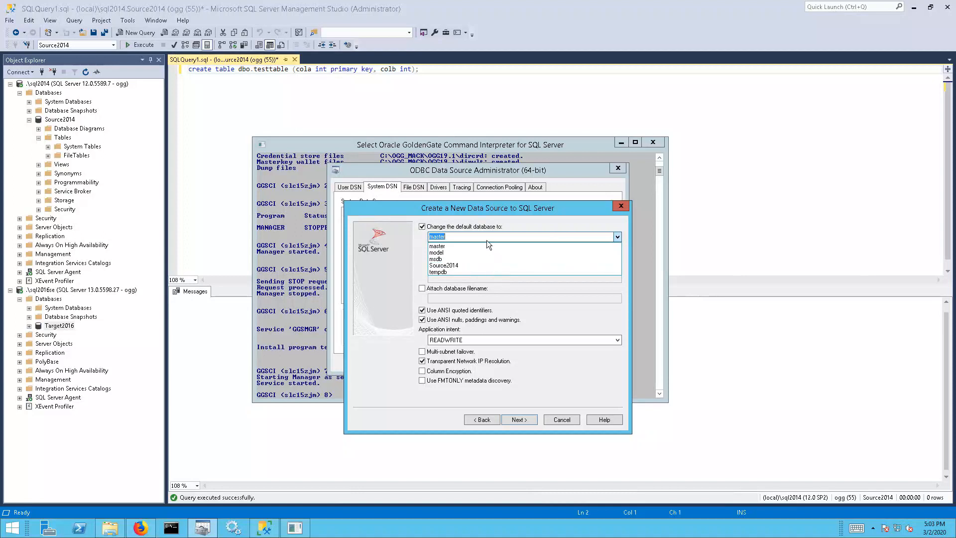
pyautogui.click(474, 265)
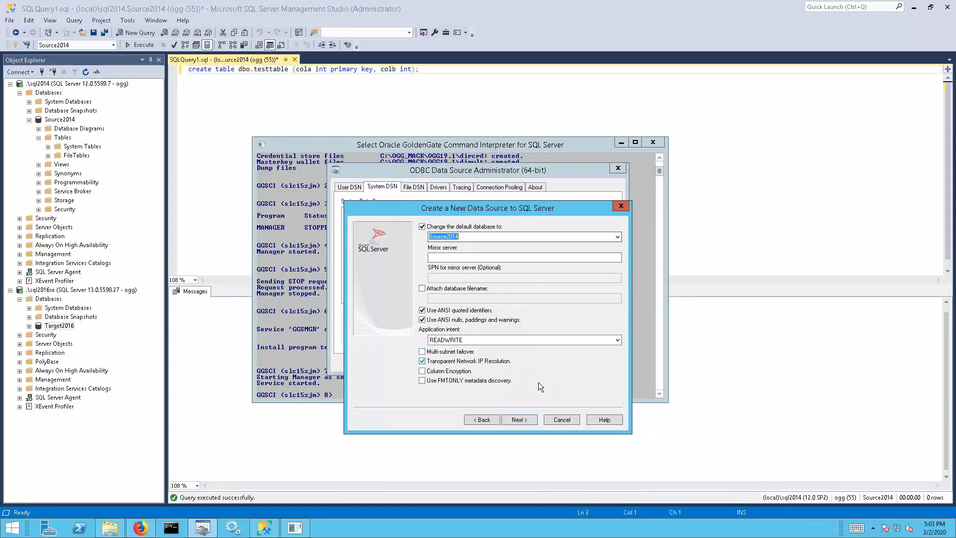
pyautogui.click(526, 419)
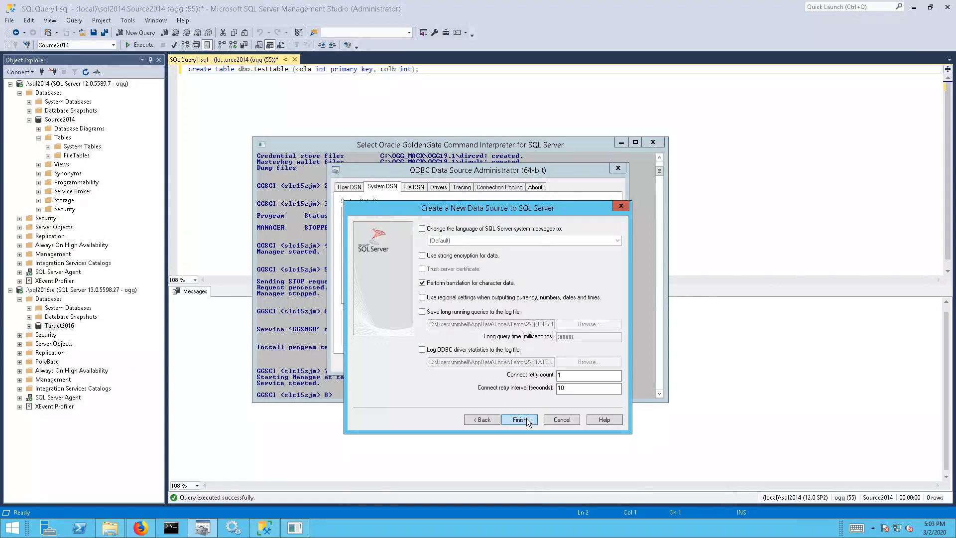
pyautogui.click(527, 417)
pyautogui.click(483, 401)
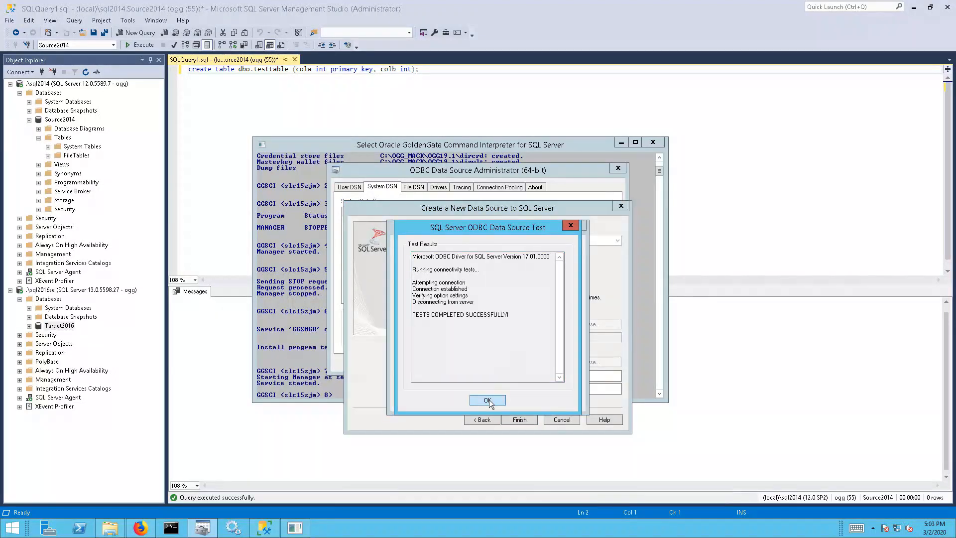
pyautogui.click(488, 400)
pyautogui.click(520, 400)
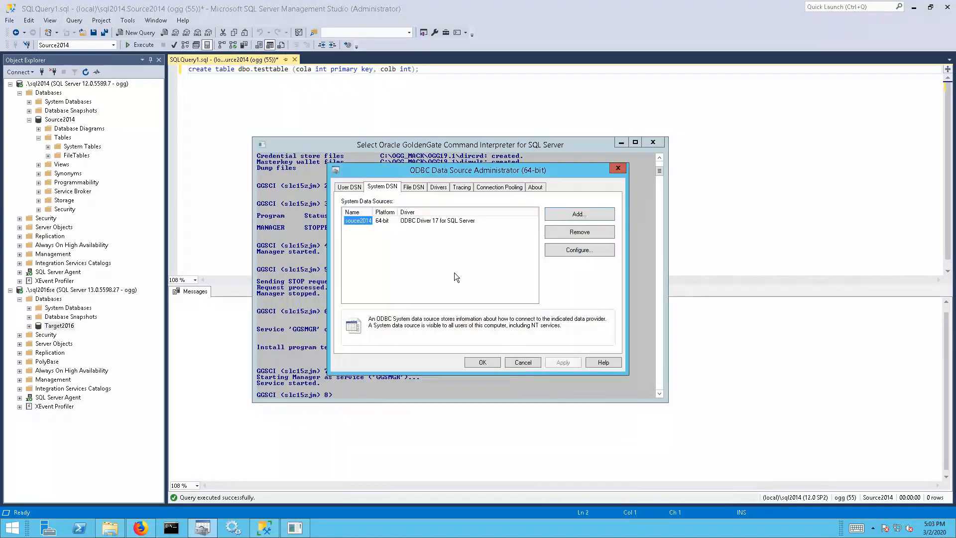
# Add a second system DSN named 'target2016' pointing to server .\sql2016se
pyautogui.click(578, 214)
pyautogui.click(477, 233)
pyautogui.click(530, 349)
pyautogui.write('target2016')
pyautogui.click(555, 312)
pyautogui.write('.\\sql2016se')
pyautogui.click(527, 419)
# Give it the ogg SQL Server login and default database Target2016, save it, and close the administrator
pyautogui.click(429, 298)
pyautogui.moveTo(492, 361); pyautogui.dragTo(447, 364)
pyautogui.write('ogg')
pyautogui.press('Tab')
pyautogui.write('••')
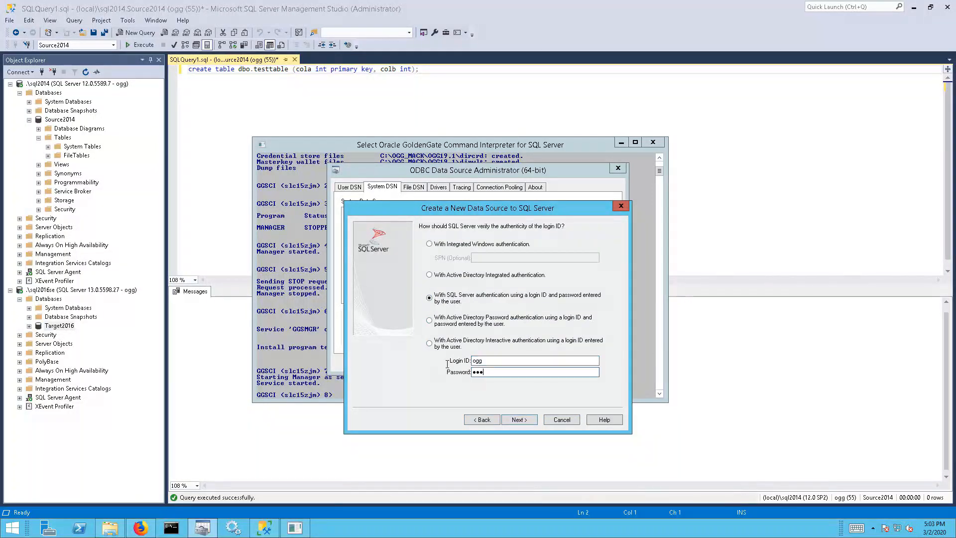
pyautogui.click(519, 419)
pyautogui.click(422, 226)
pyautogui.click(617, 236)
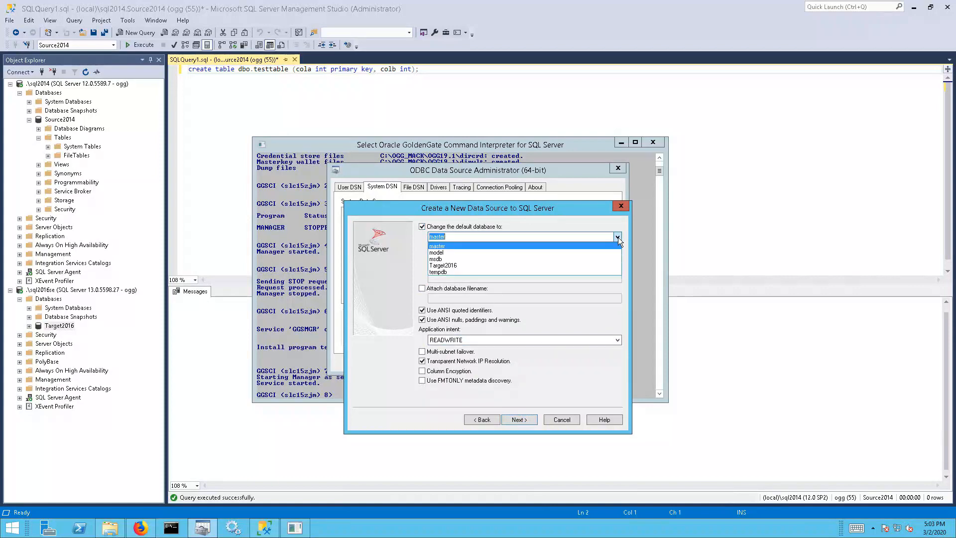
pyautogui.click(518, 265)
pyautogui.click(518, 419)
pyautogui.click(518, 419)
pyautogui.click(513, 398)
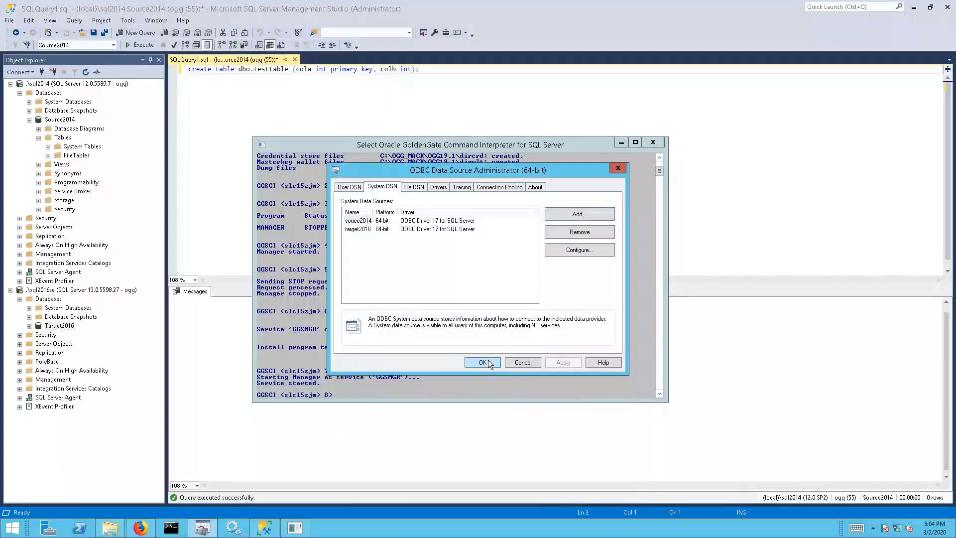
pyautogui.click(482, 362)
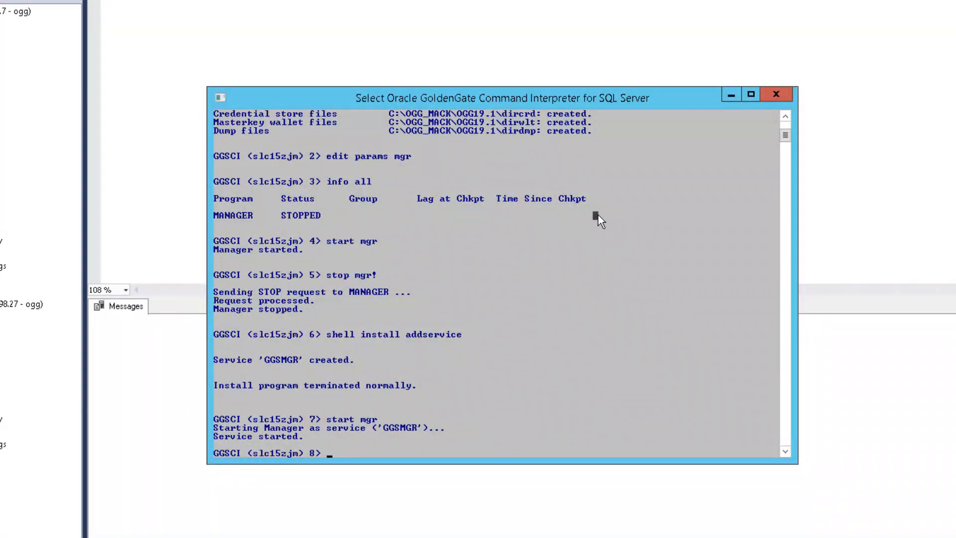
# Attempt dblogin sourcedb source2014 with the GoldenGate user ID and password; it fails with OGG-00552
pyautogui.write('dblogin sourcedb')
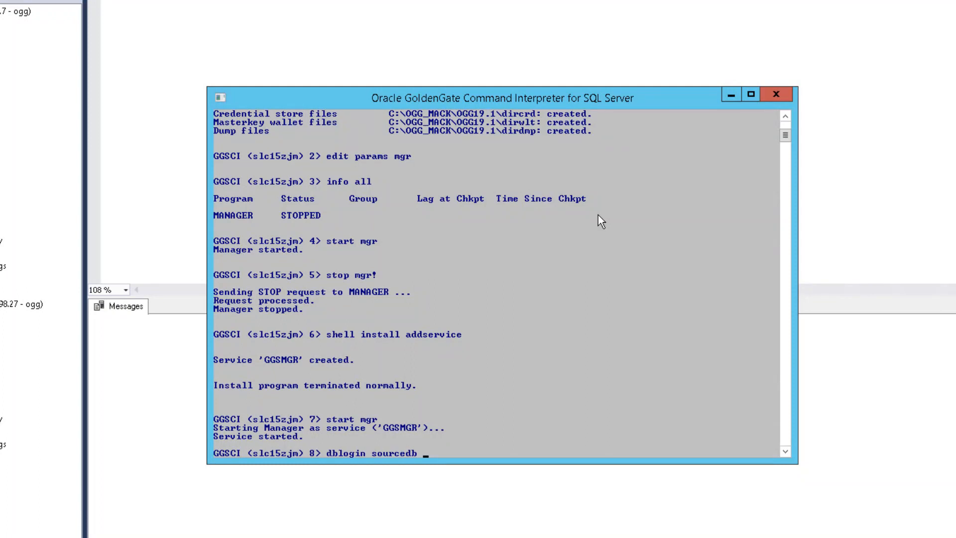
pyautogui.write('source2014 userid ogg pa')
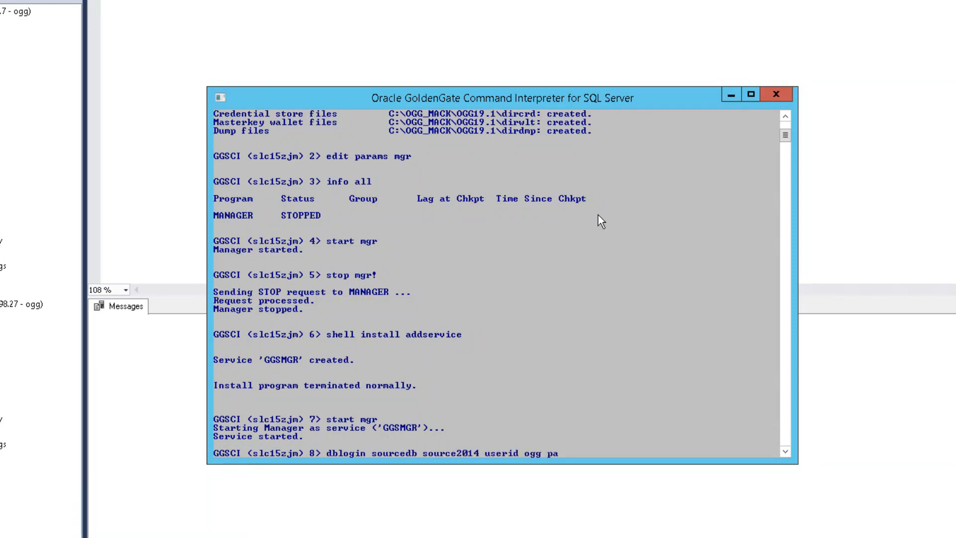
pyautogui.write('ssoord ogg')
pyautogui.press('Return')
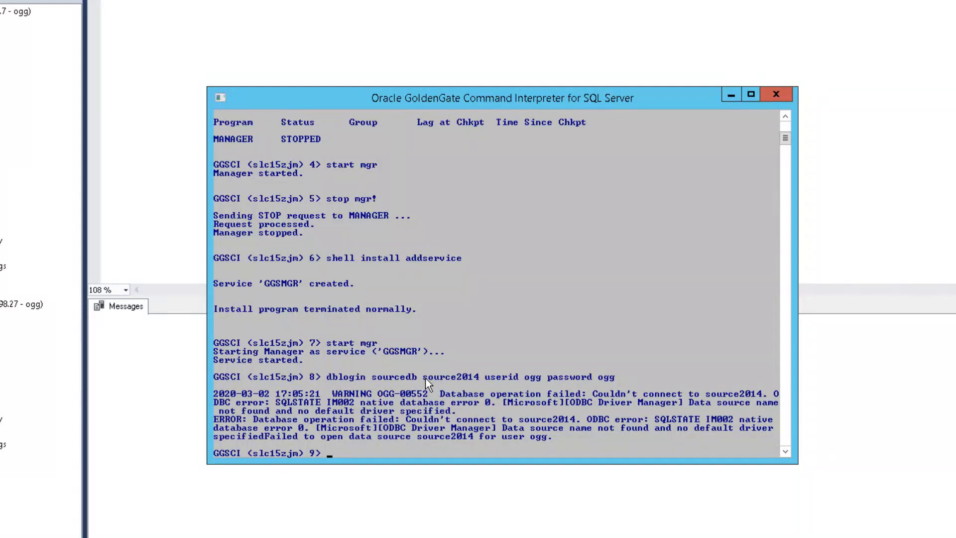
pyautogui.moveTo(425, 377); pyautogui.dragTo(431, 379)
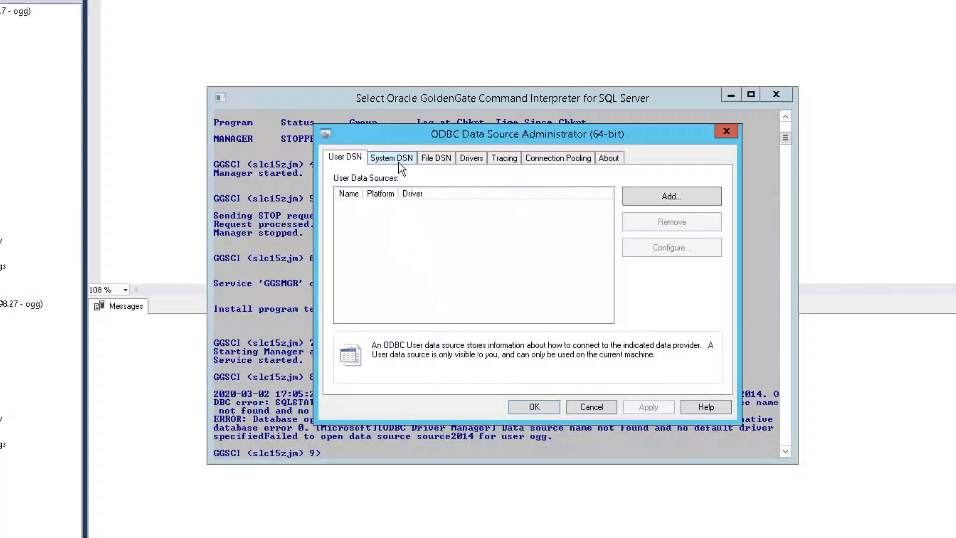
# Rename the misspelled system DSN souce2014 to source2014, test it, and save the change
pyautogui.click(404, 158)
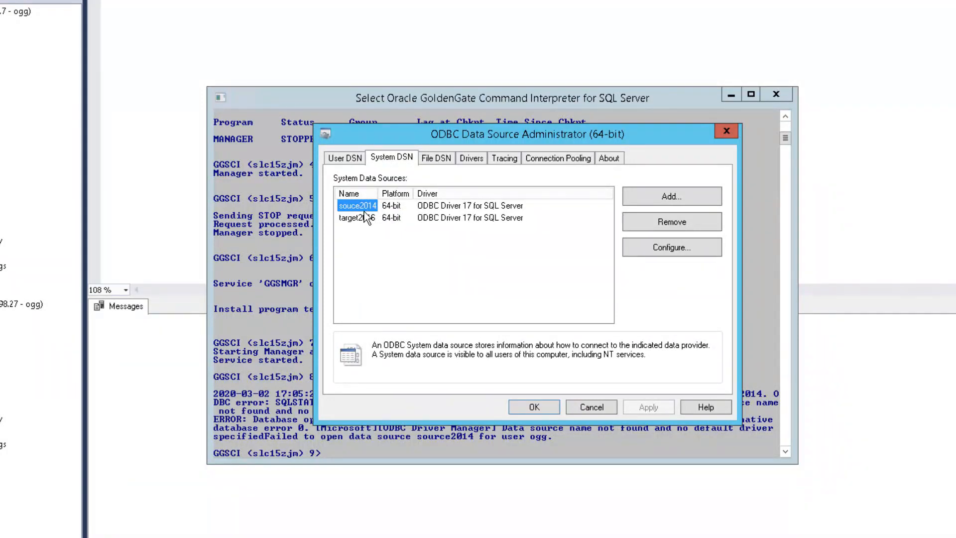
pyautogui.doubleClick(358, 206)
pyautogui.click(535, 259)
pyautogui.write('rce2014')
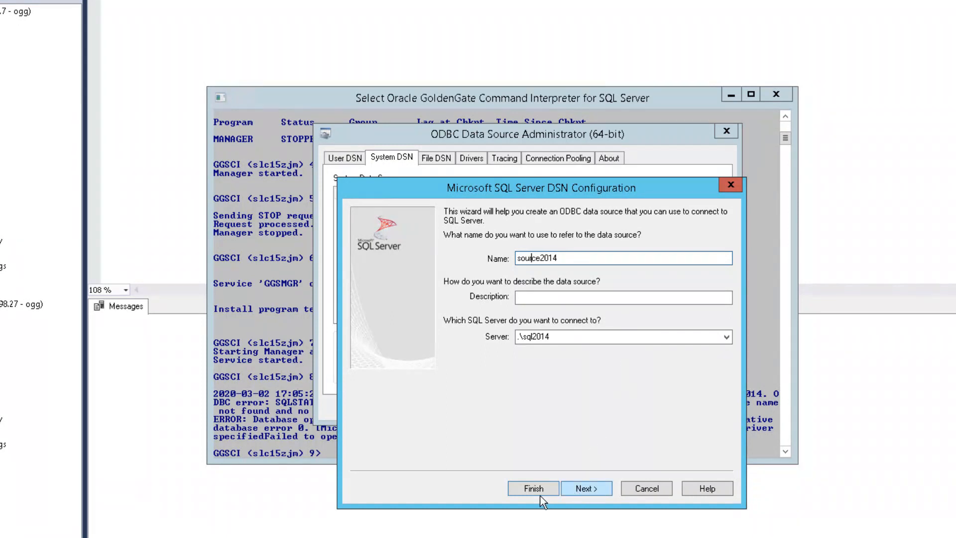
pyautogui.click(540, 493)
pyautogui.click(547, 460)
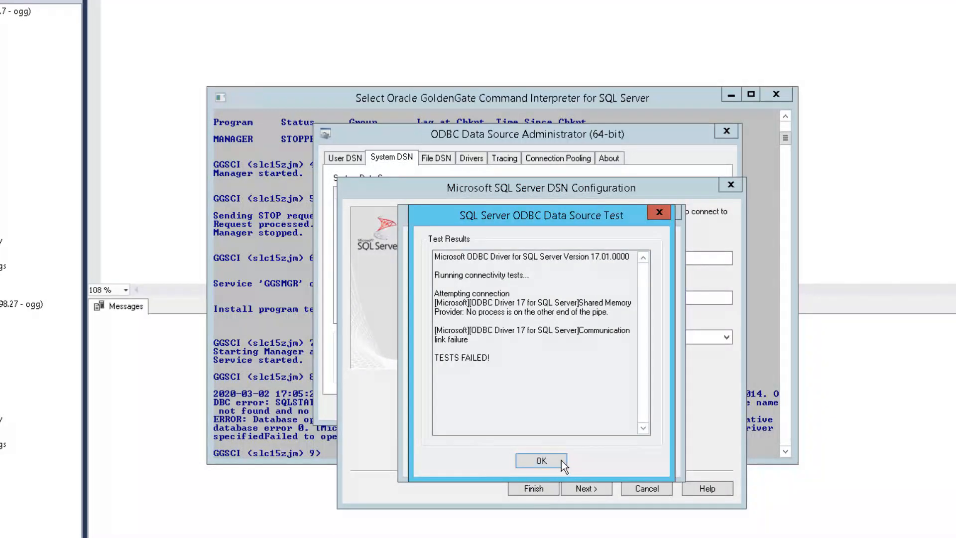
pyautogui.click(558, 460)
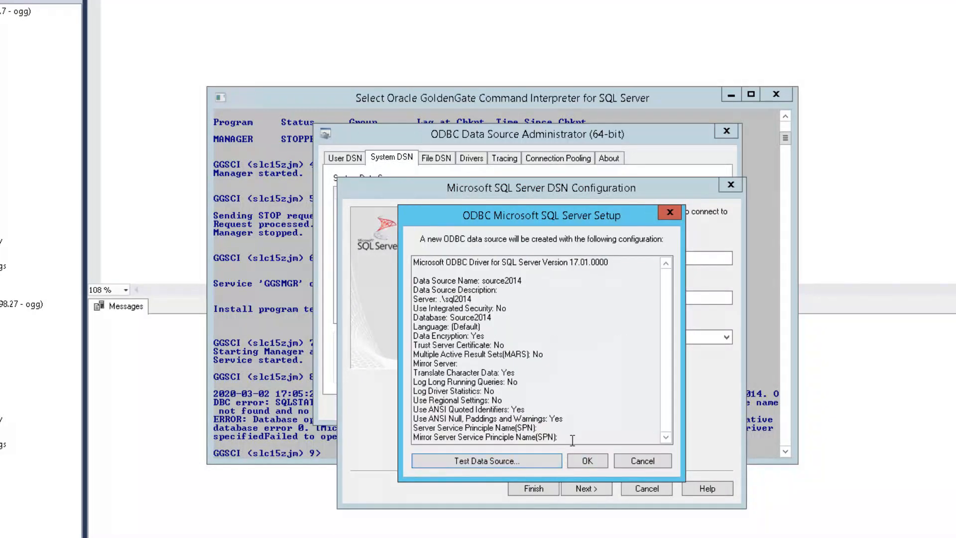
pyautogui.click(586, 461)
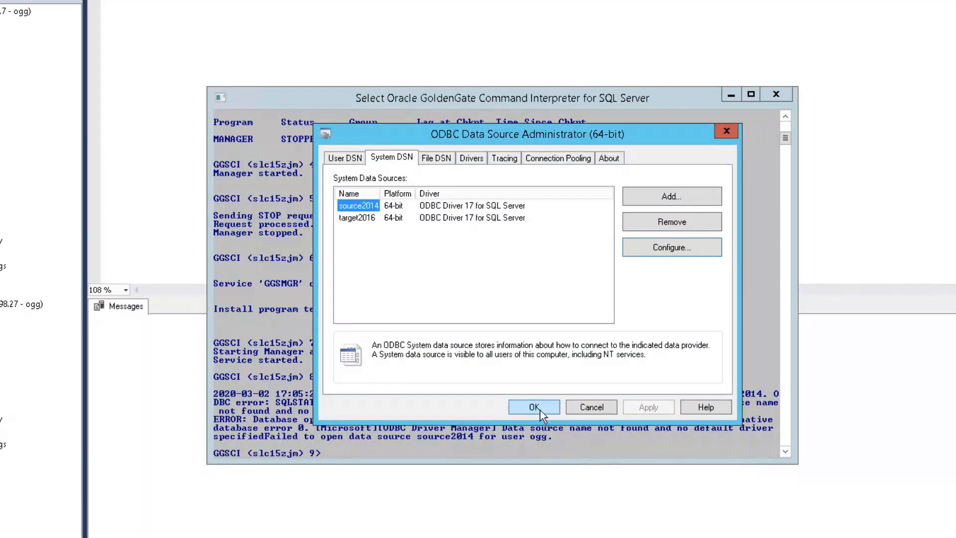
pyautogui.click(541, 412)
# Rerun the dblogin to source2014 successfully and run info trandata dbo.*, which shows CDC disabled
pyautogui.press('Escape')
pyautogui.press('Up')
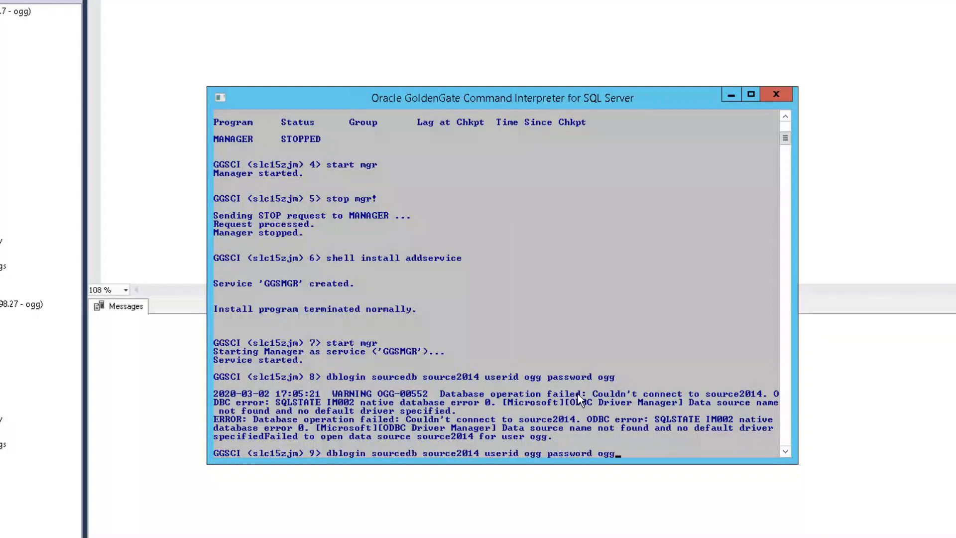
pyautogui.press('Return')
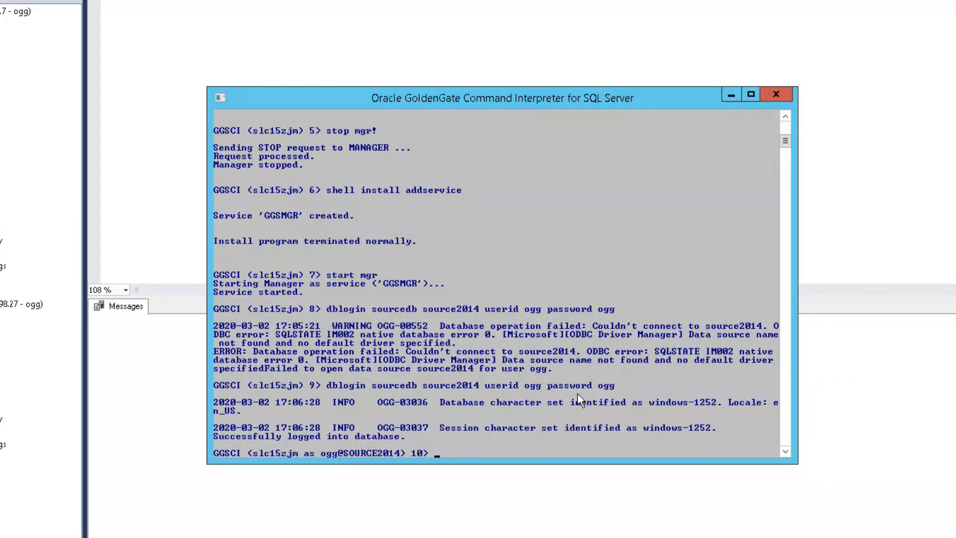
pyautogui.write('info trandata dbo.*')
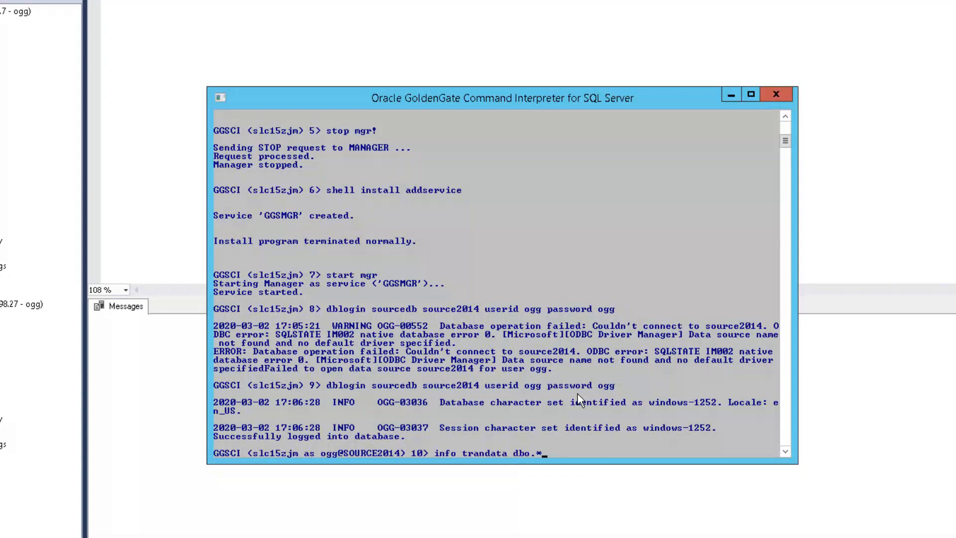
pyautogui.press('Return')
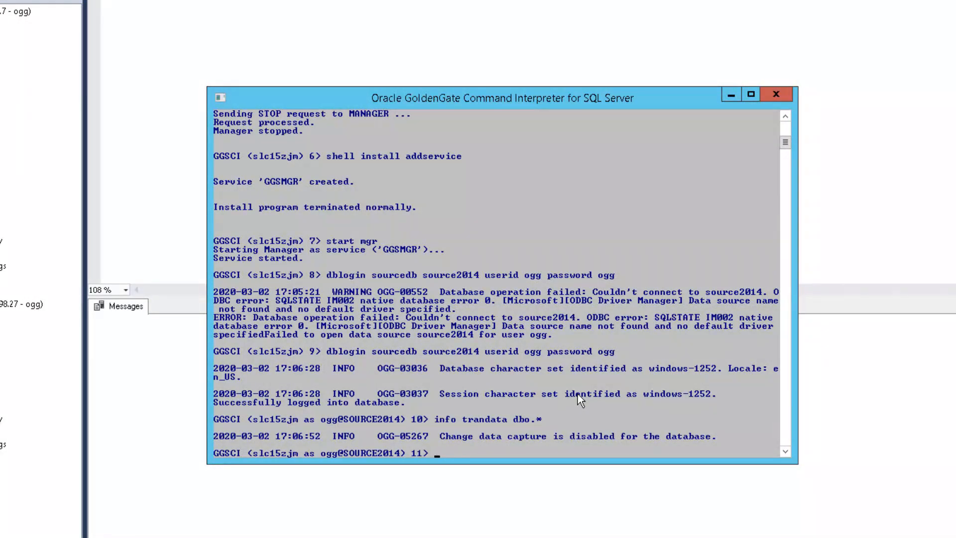
# Run add trandata dbo.testtable to enable supplemental logging, then recheck info trandata dbo.*
pyautogui.write('add trandata dbo.')
pyautogui.write('testtable')
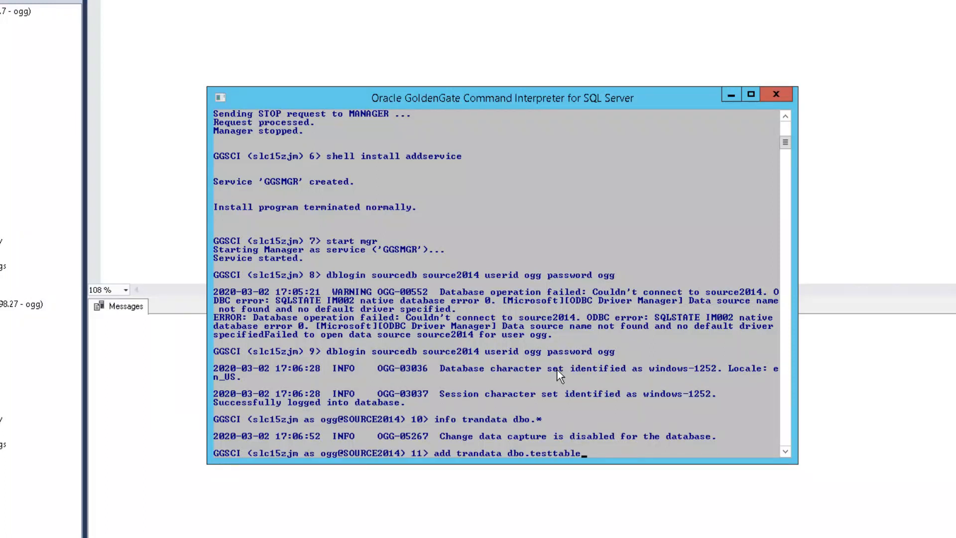
pyautogui.press('Return')
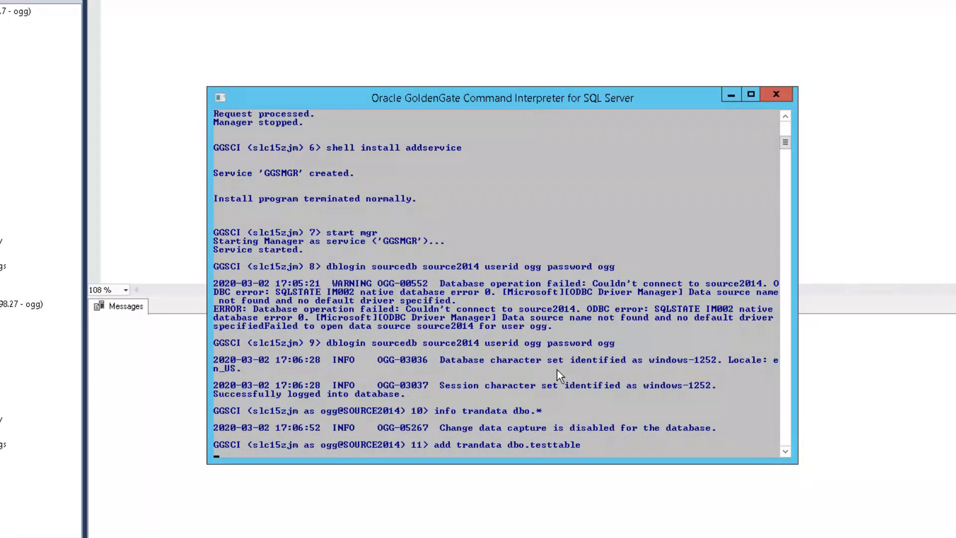
pyautogui.press('Up')
pyautogui.press('Up')
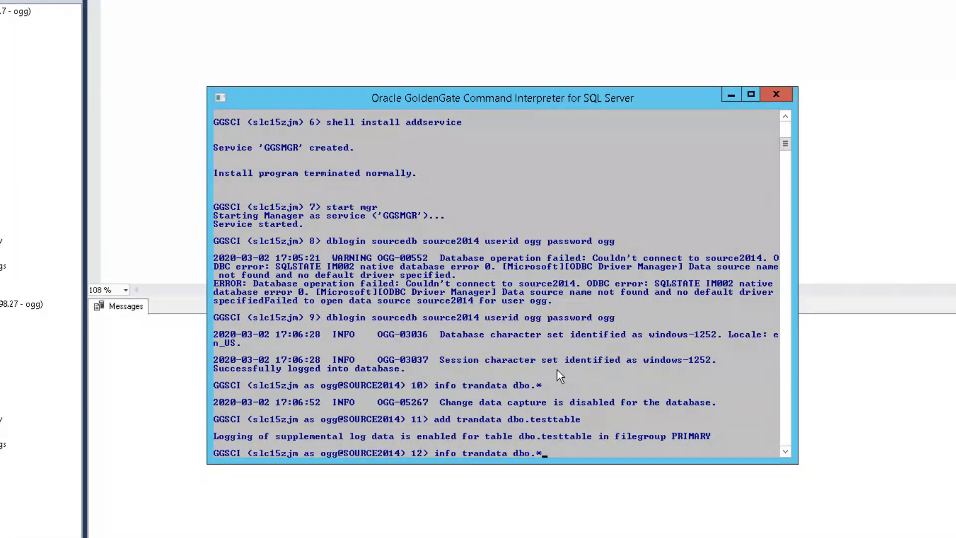
pyautogui.press('Return')
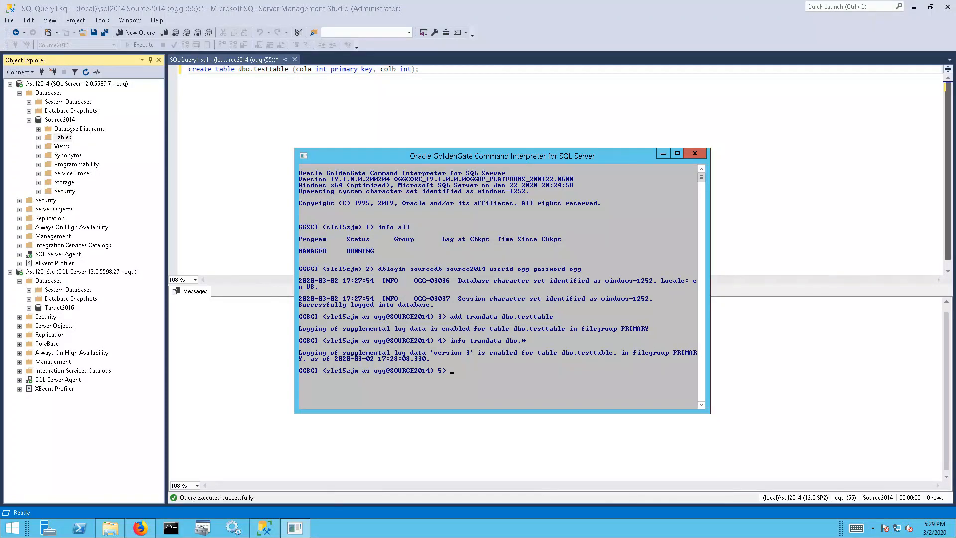
pyautogui.click(39, 138)
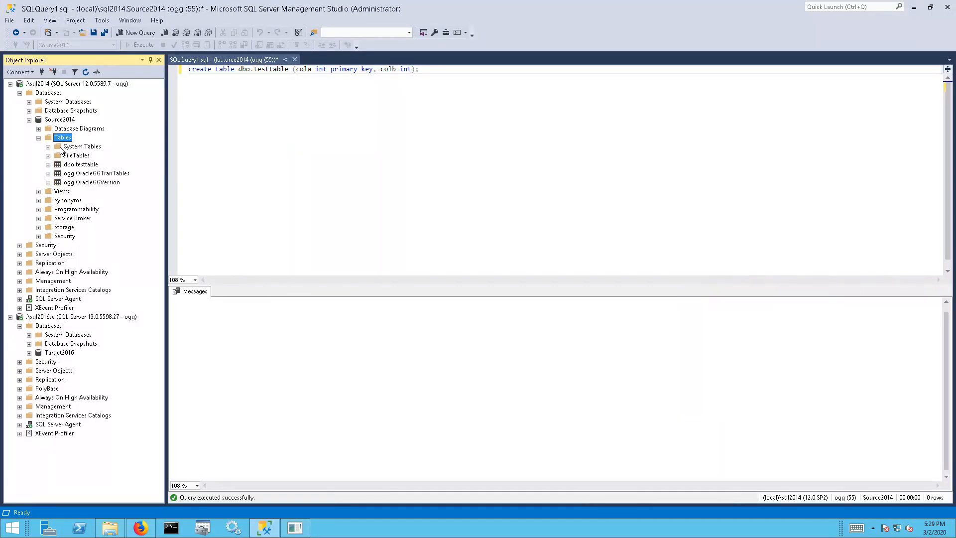
pyautogui.click(47, 147)
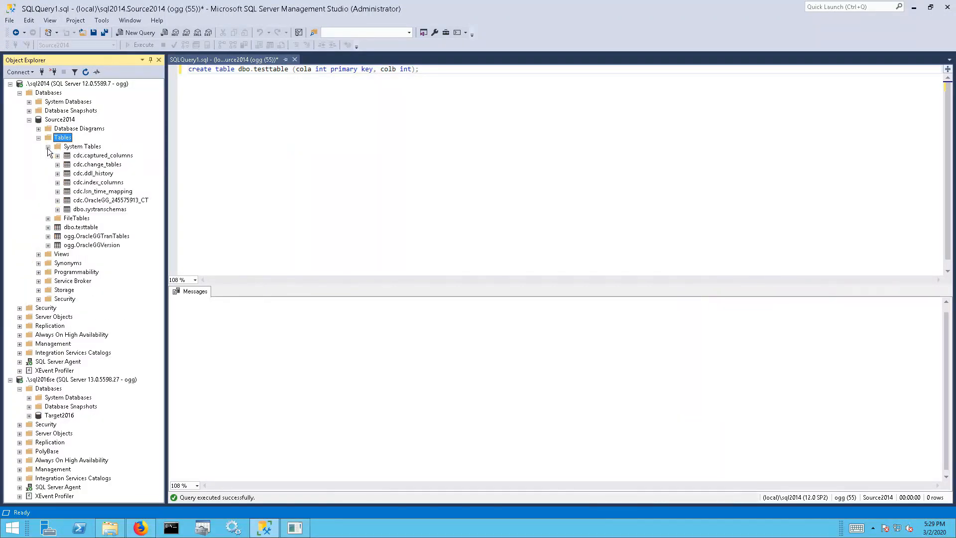
pyautogui.click(111, 201)
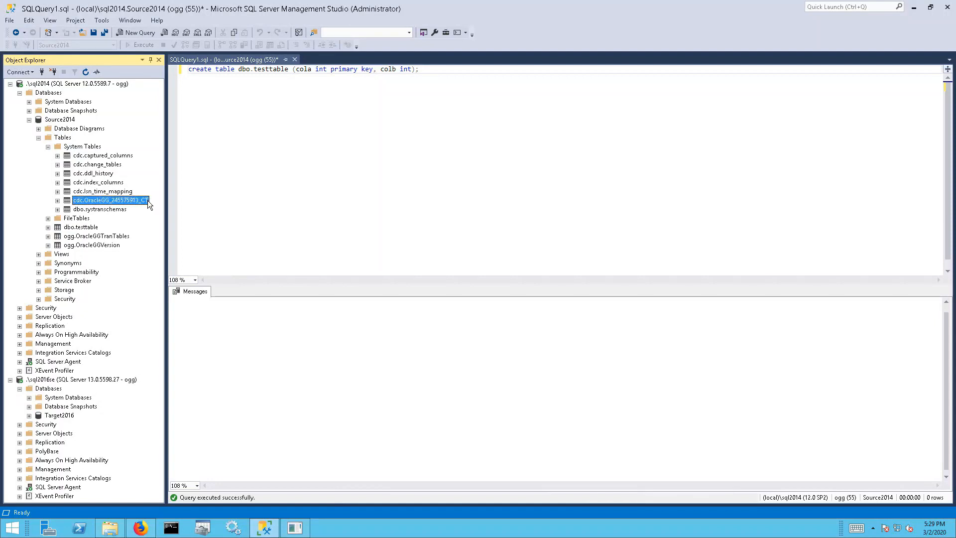
pyautogui.click(97, 228)
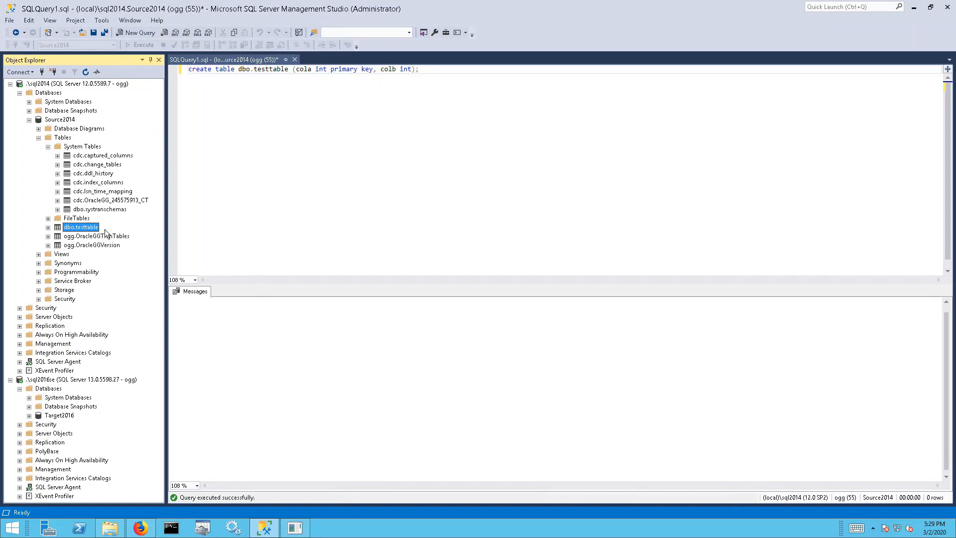
pyautogui.click(119, 201)
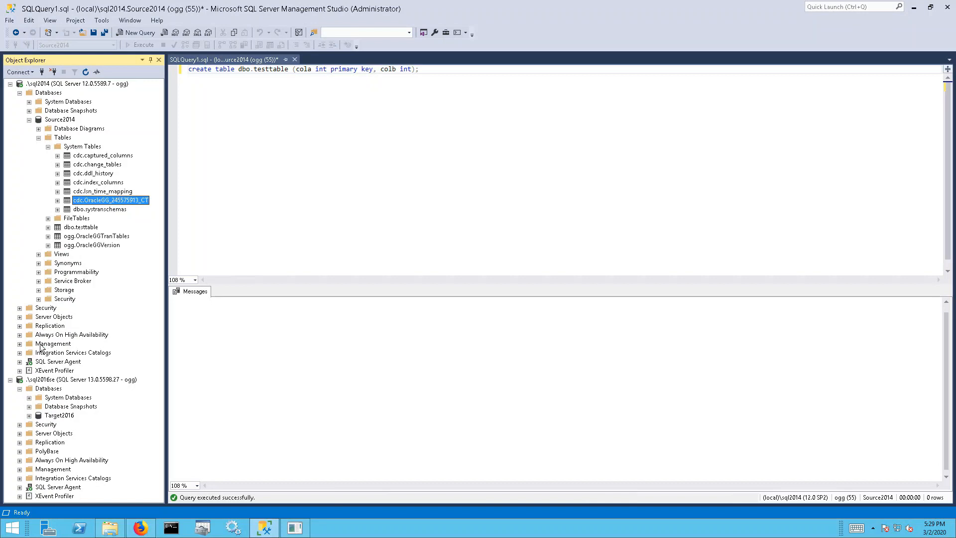
pyautogui.click(20, 361)
pyautogui.click(30, 370)
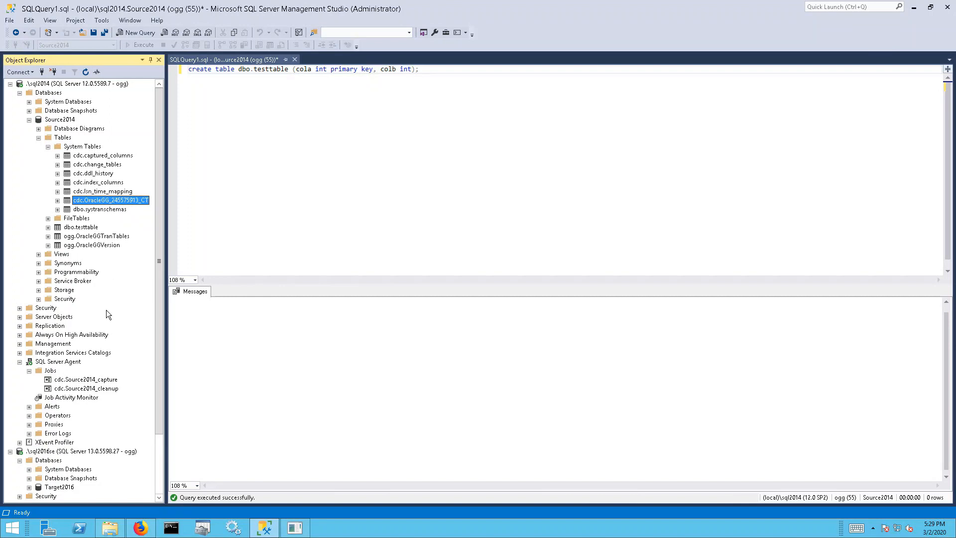
pyautogui.click(112, 380)
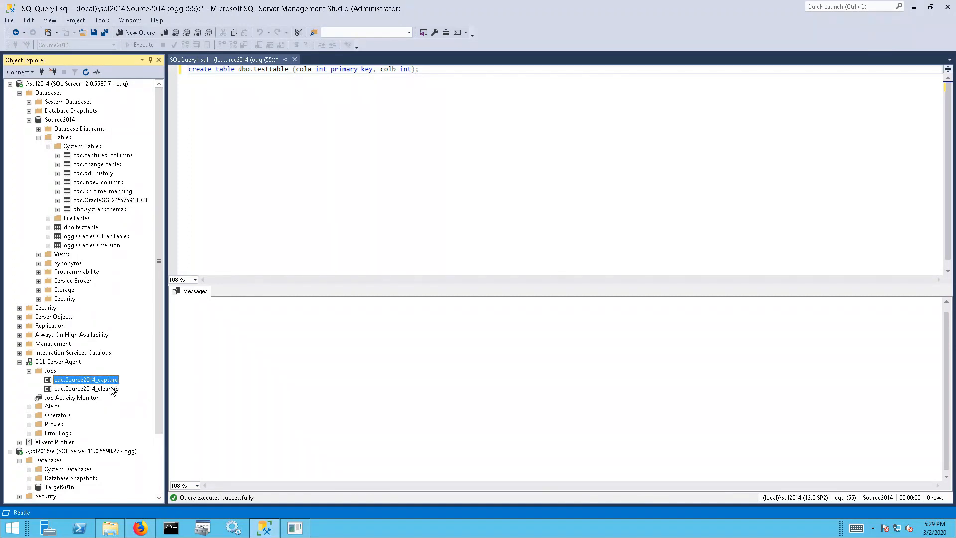
pyautogui.click(110, 387)
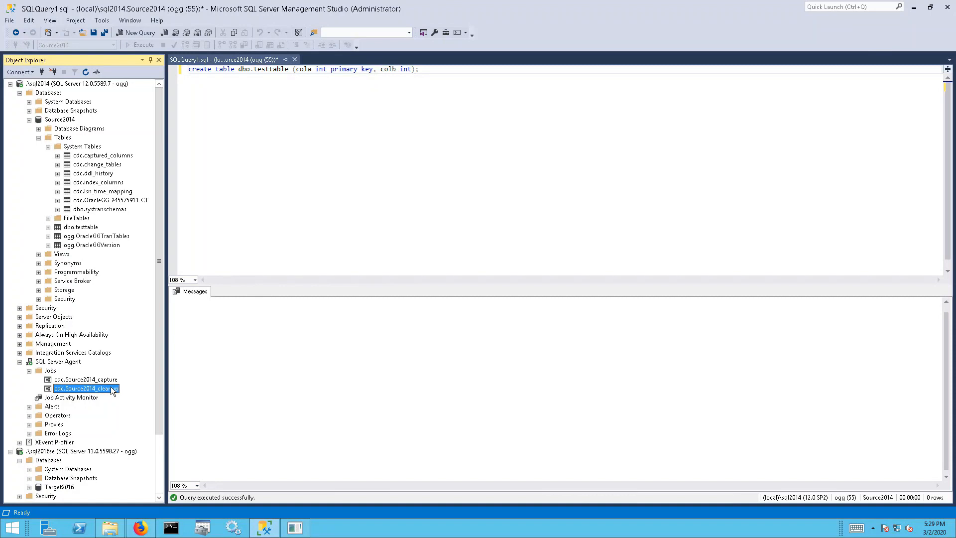
pyautogui.click(143, 203)
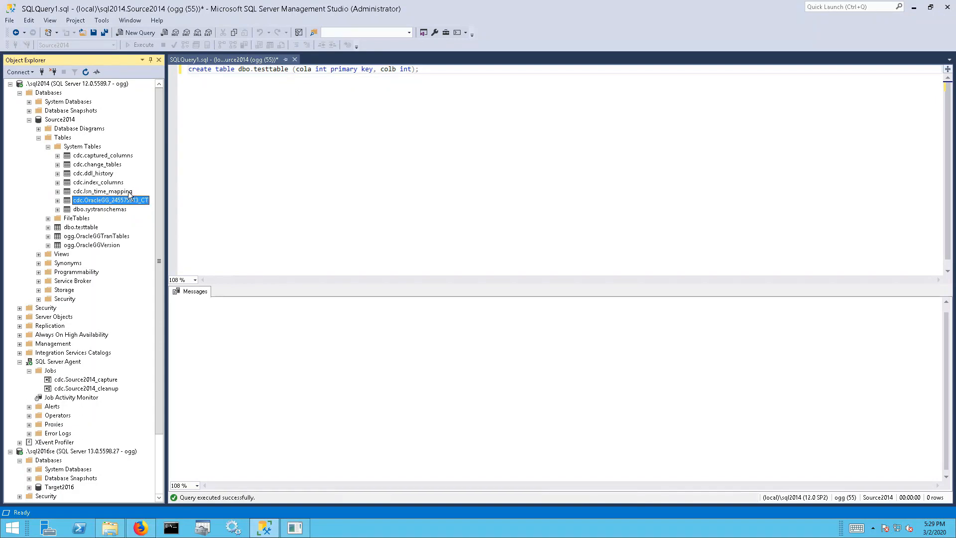
pyautogui.click(128, 192)
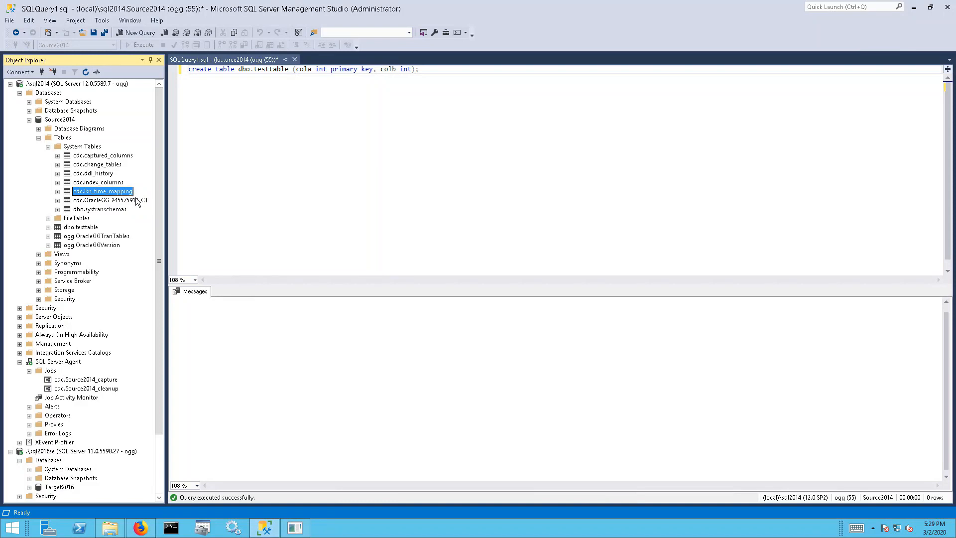
pyautogui.click(138, 200)
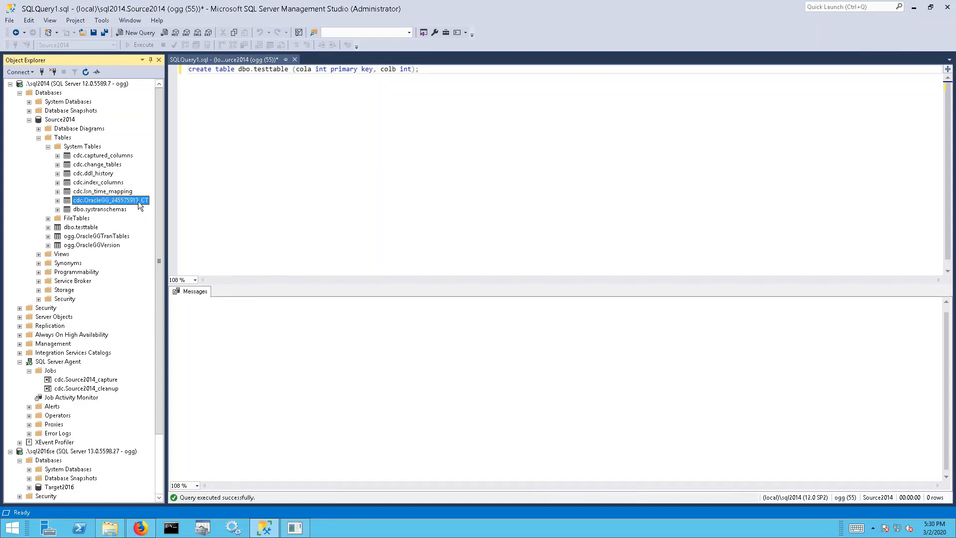
pyautogui.click(115, 388)
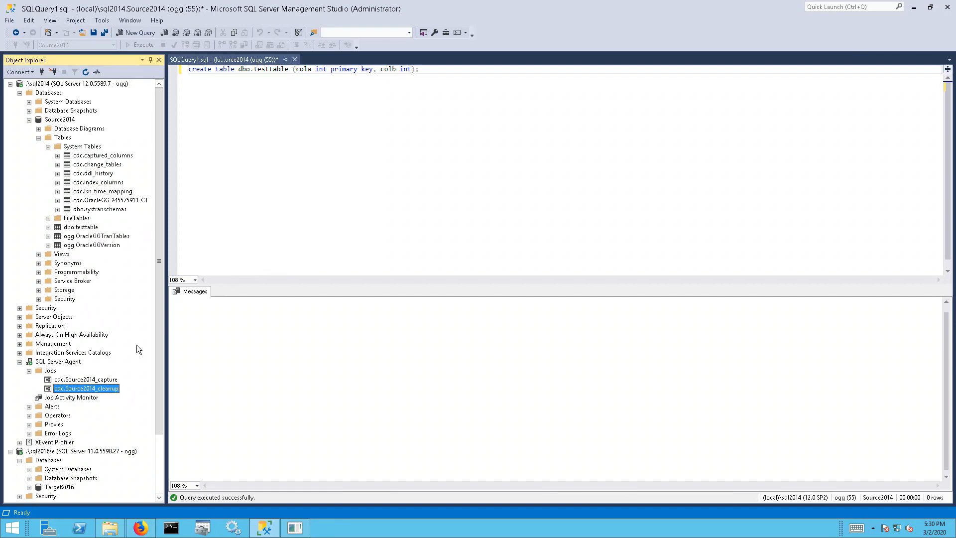
# Run exec sys.sp_cdc_drop_job 'cleanup' alone in the query editor to drop the CDC cleanup job
pyautogui.click(452, 146)
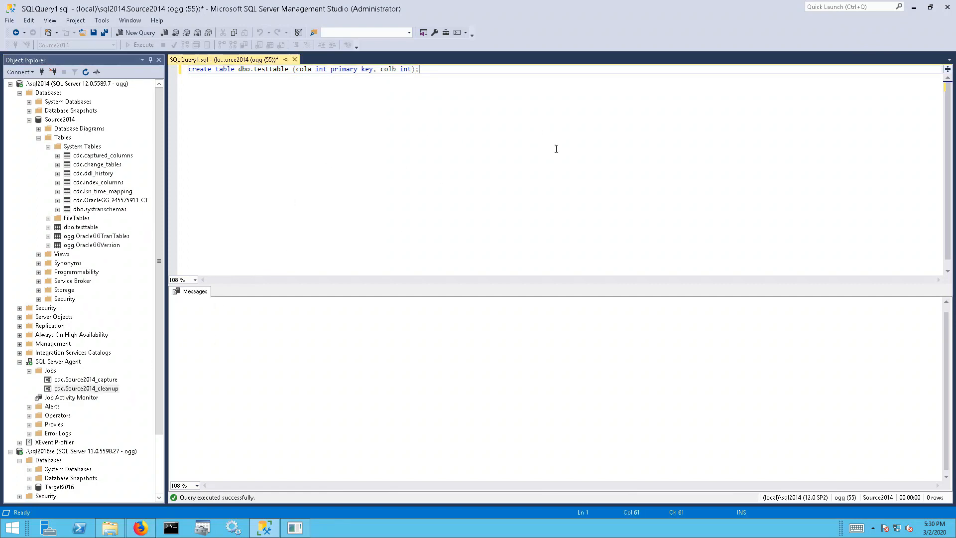
pyautogui.press('Return')
pyautogui.press('Return')
pyautogui.write('ex')
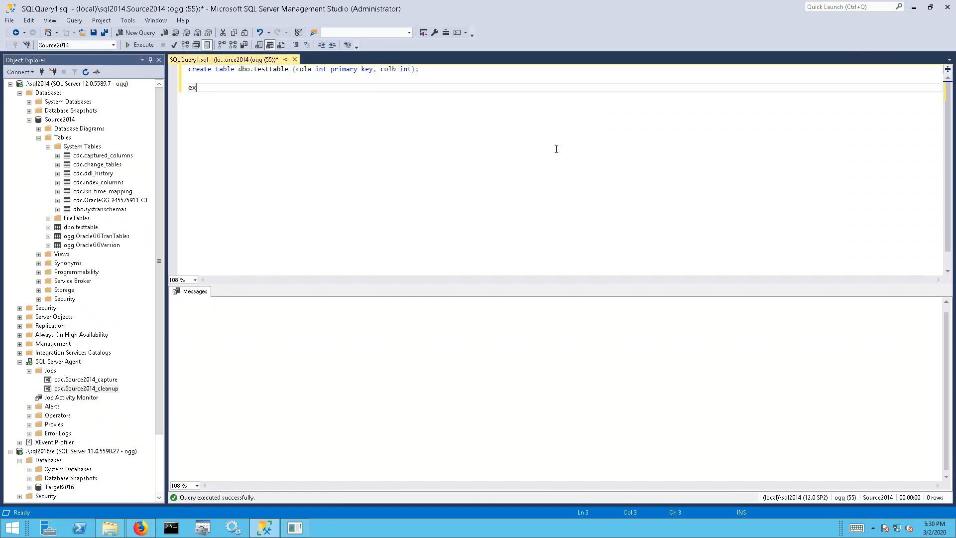
pyautogui.write('ec sys.sp_cdc')
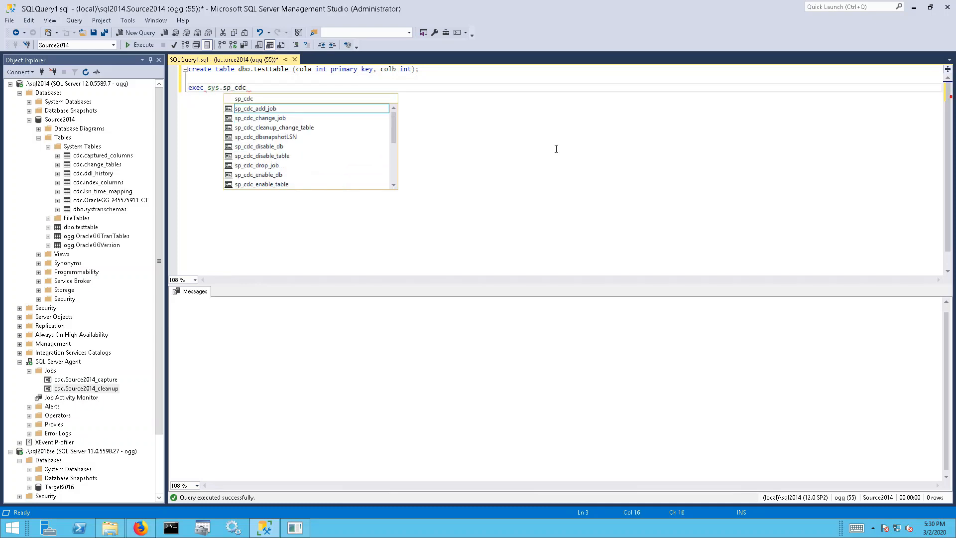
pyautogui.write('_drop_job')
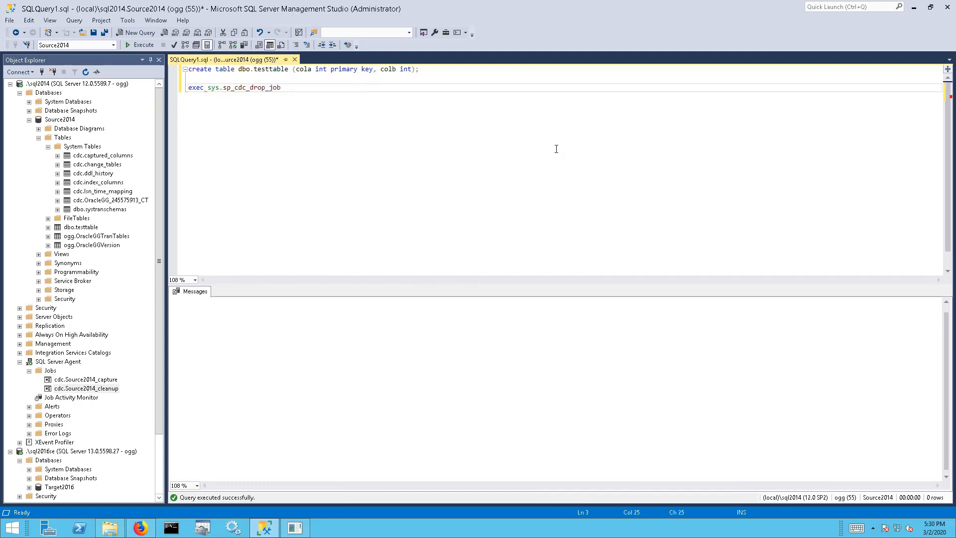
pyautogui.write(" 'cleanup")
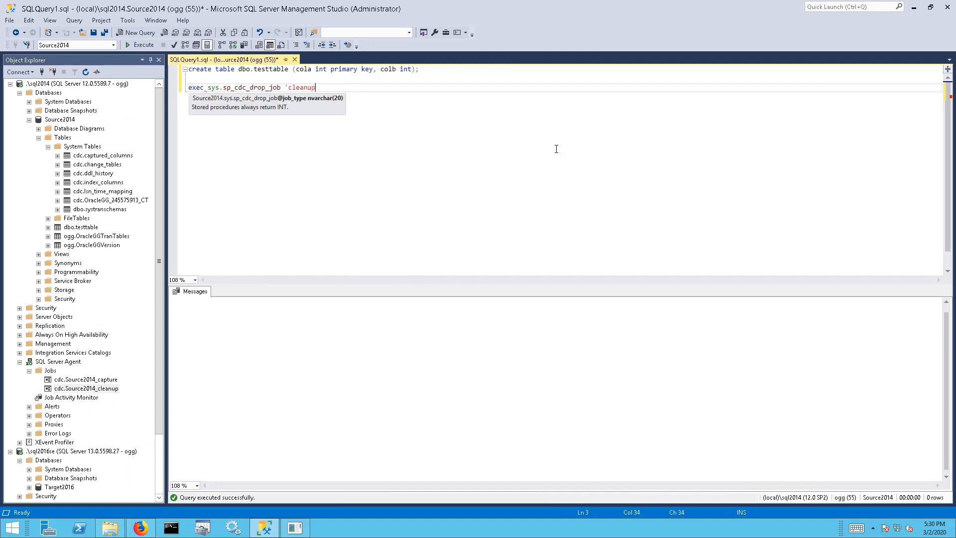
pyautogui.write("'")
pyautogui.press('Up')
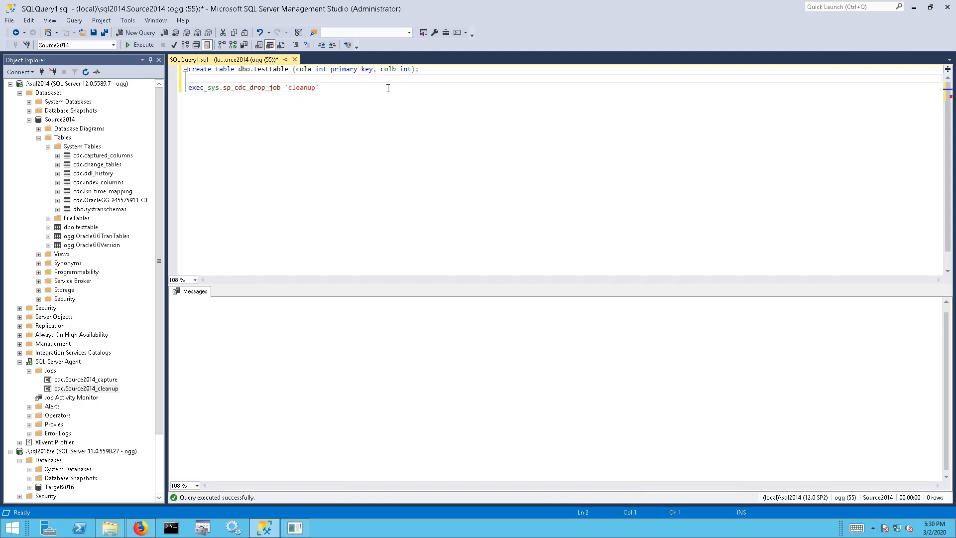
pyautogui.moveTo(388, 88); pyautogui.dragTo(393, 78)
pyautogui.click(148, 47)
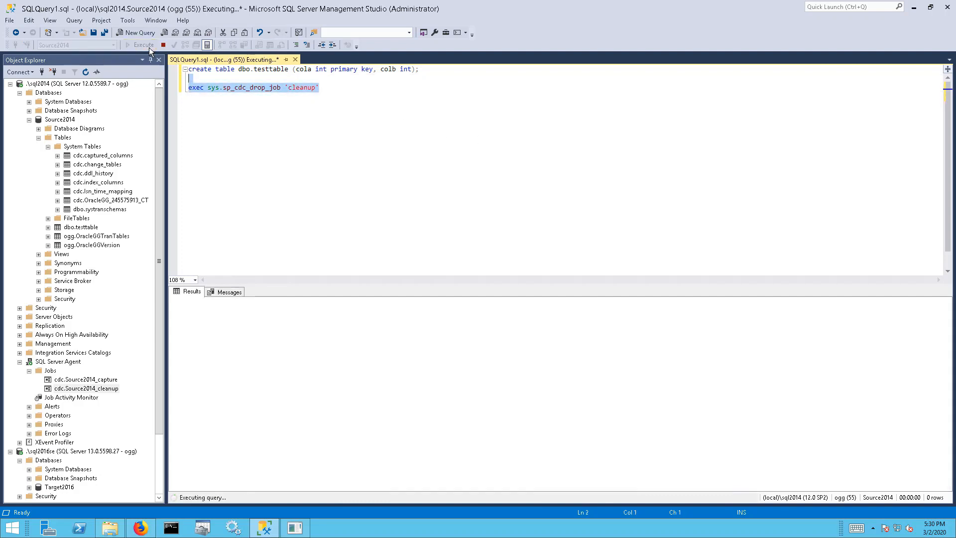
# Refresh Jobs to confirm only cdc.Source2014_capture remains, then return to GGSCI
pyautogui.rightClick(50, 371)
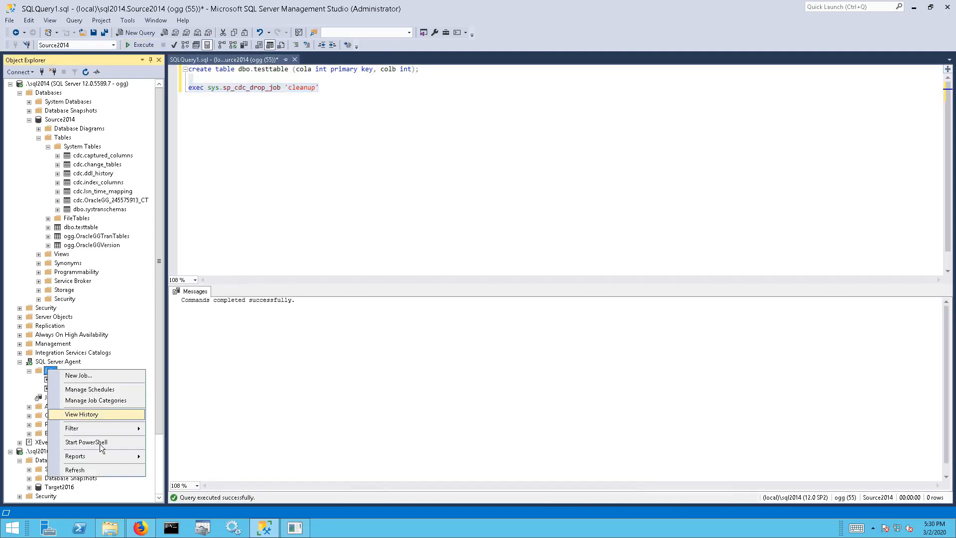
pyautogui.click(93, 468)
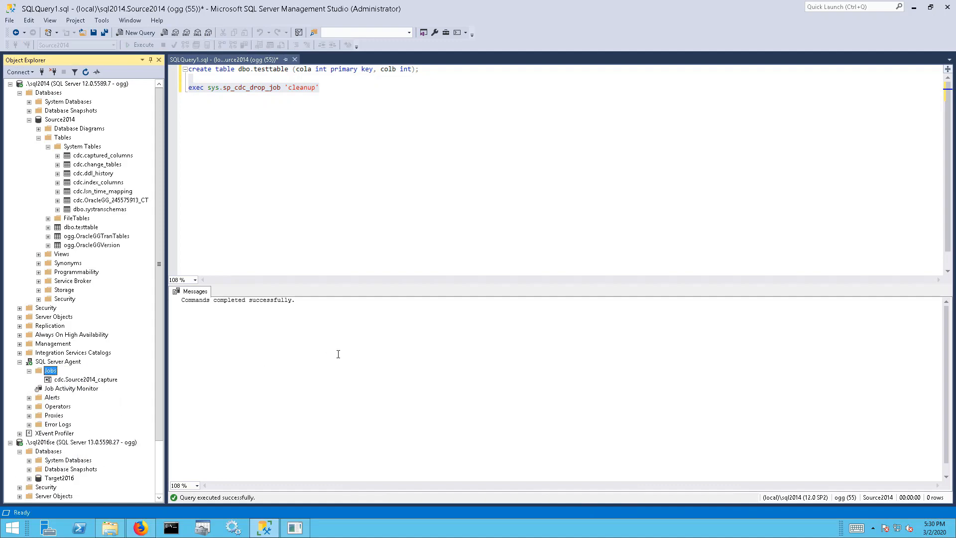
pyautogui.click(304, 527)
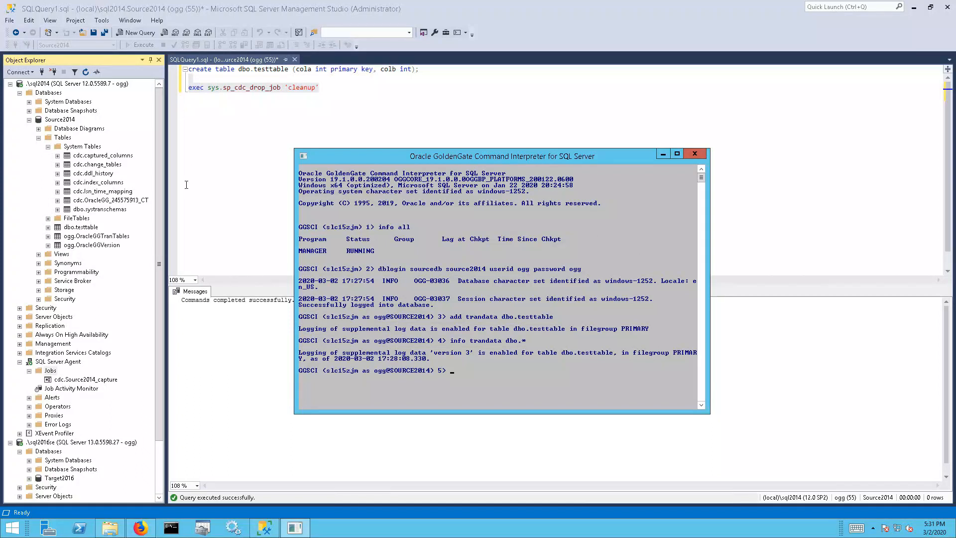
# Run shell ogg_cdc_cleanup_setup.bat without arguments to show its createJob and dropJob usage
pyautogui.click(121, 200)
pyautogui.click(123, 192)
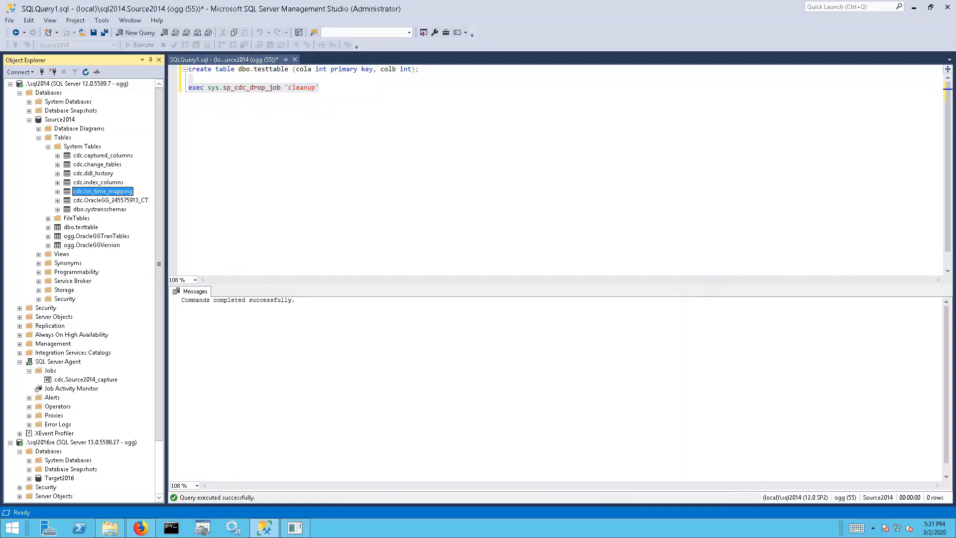
pyautogui.click(294, 529)
pyautogui.write('shell')
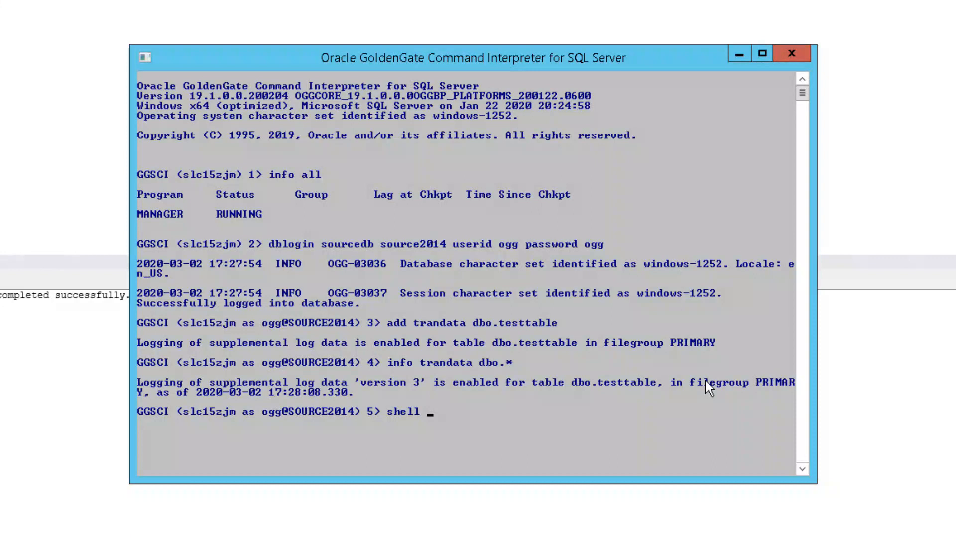
pyautogui.write('ogg_cdc_cleanpu')
pyautogui.write('_')
pyautogui.press('BackSpace')
pyautogui.press('BackSpace')
pyautogui.press('BackSpace')
pyautogui.write('up_setup.bat ')
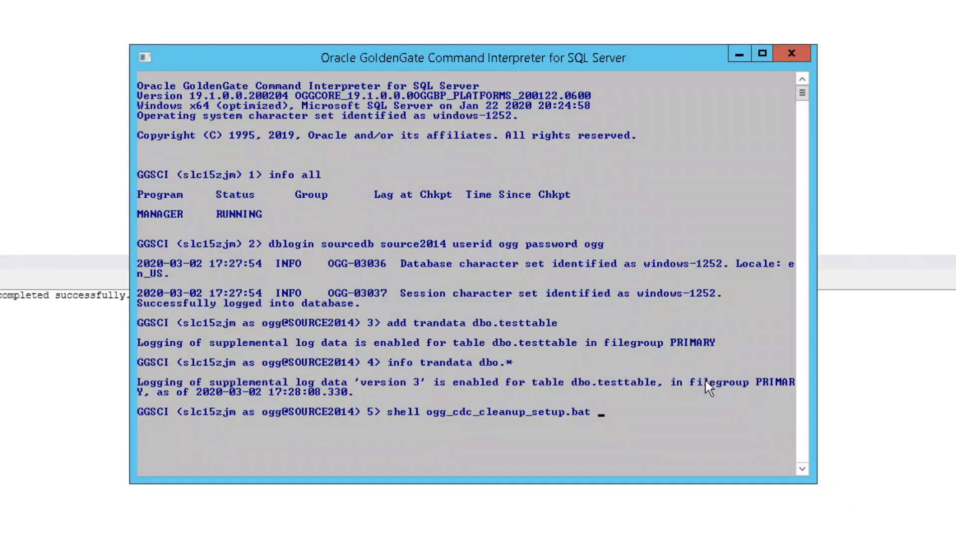
pyautogui.write('createJOb')
pyautogui.press('BackSpace')
pyautogui.press('BackSpace')
pyautogui.write('ob')
pyautogui.press('BackSpace')
pyautogui.press('BackSpace')
pyautogui.press('BackSpace')
pyautogui.press('BackSpace')
pyautogui.press('BackSpace')
pyautogui.press('BackSpace')
pyautogui.press('BackSpace')
pyautogui.press('BackSpace')
pyautogui.press('BackSpace')
pyautogui.press('Return')
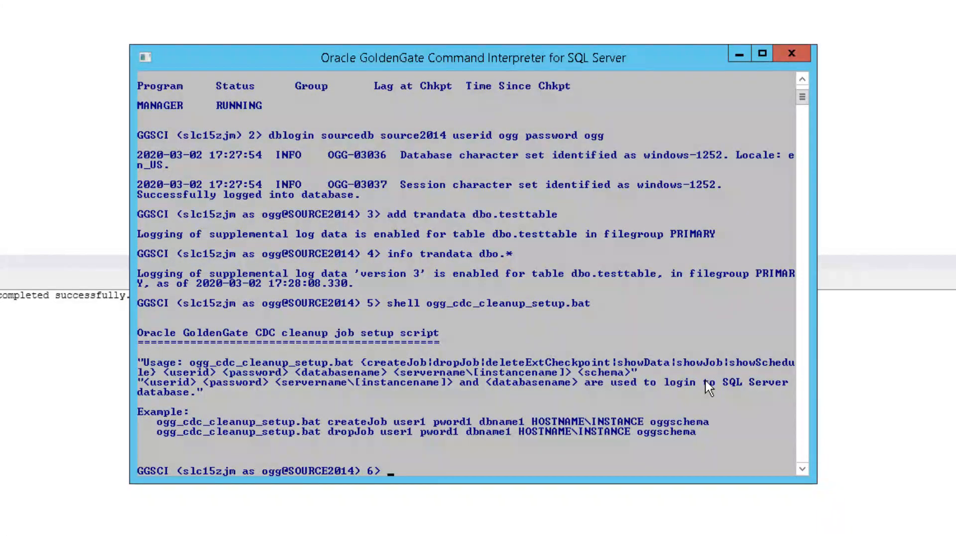
# Run ogg_cdc_cleanup_setup.bat createJob with the GoldenGate credentials, source2014, localhost\sql2014 and schema ogg
pyautogui.press('Up')
pyautogui.write('createJob')
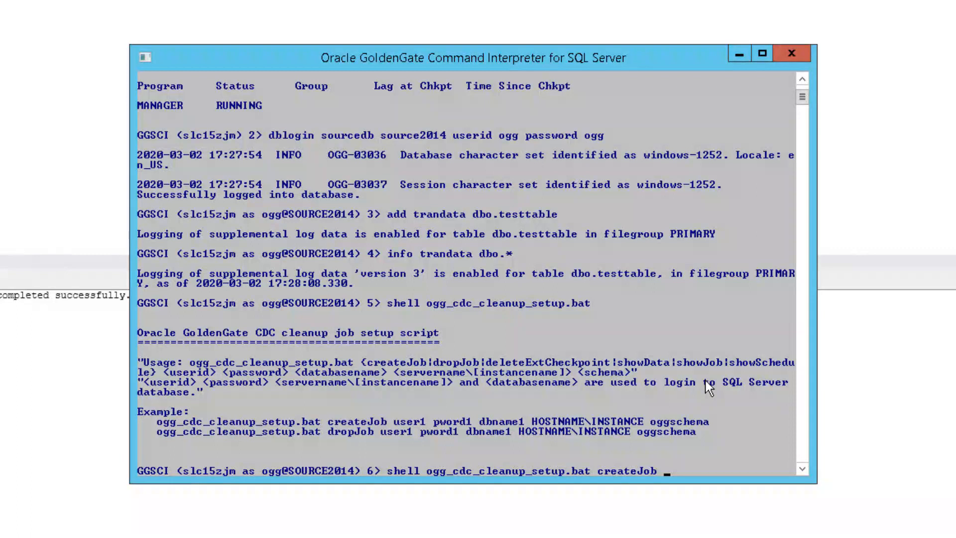
pyautogui.write('ogg ogg sou')
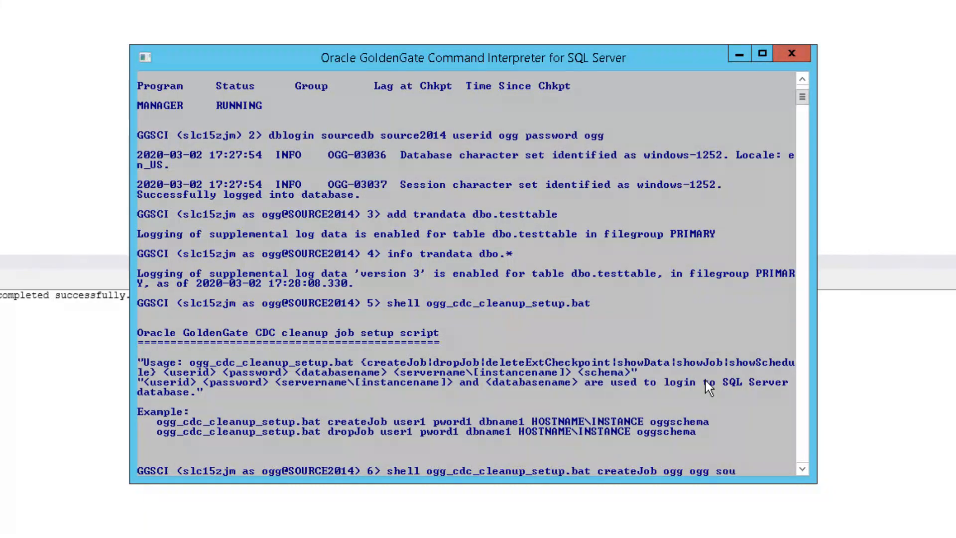
pyautogui.write('rce2014')
pyautogui.write('.')
pyautogui.press('BackSpace')
pyautogui.write('local')
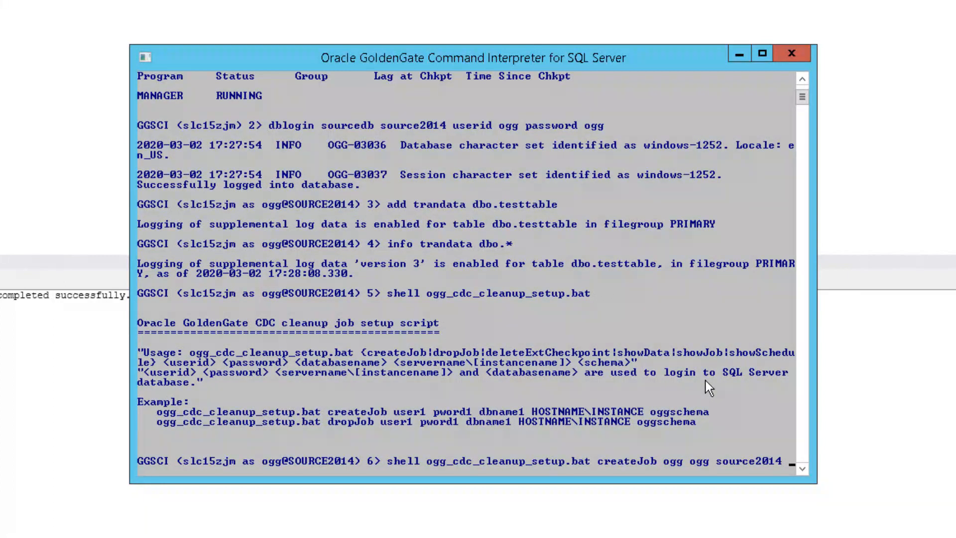
pyautogui.write('host\\sql2014')
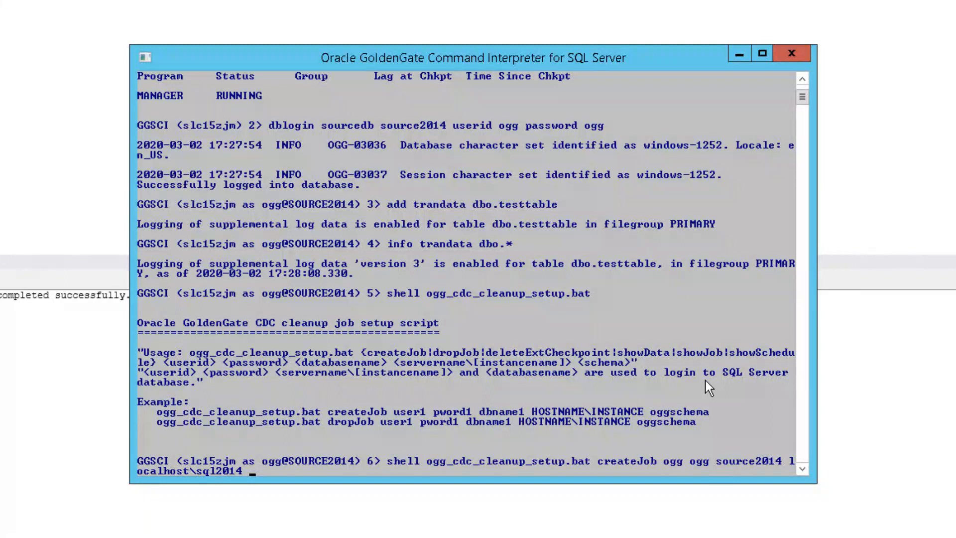
pyautogui.write('ogg')
pyautogui.press('Return')
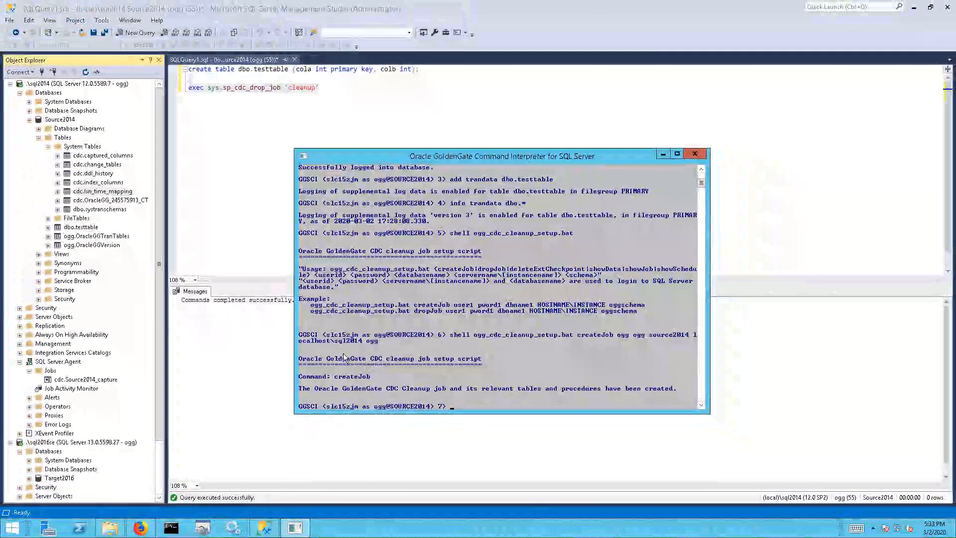
# Refresh Jobs and Source2014 Tables to reveal OracleGGCleanup_Source2014_Job and the new ogg.OracleGG* tables
pyautogui.rightClick(50, 371)
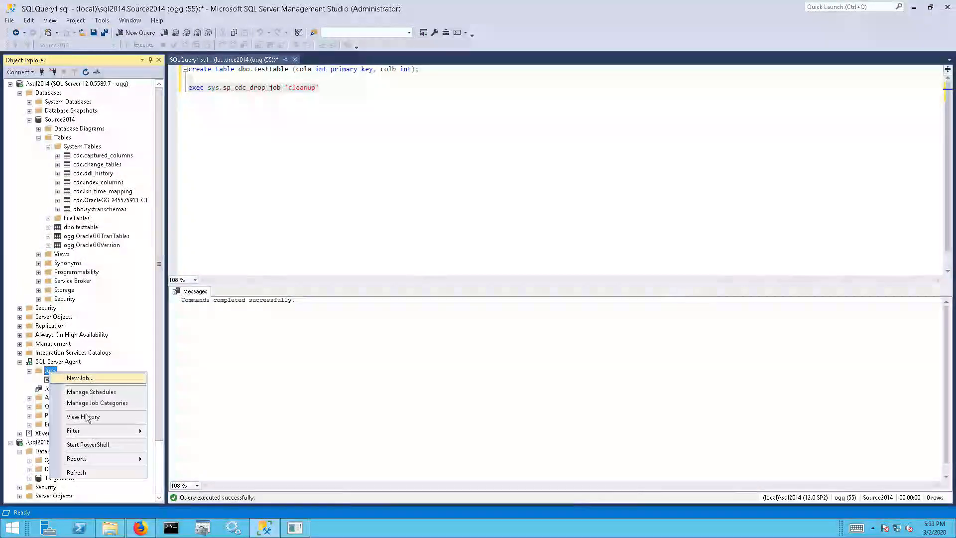
pyautogui.click(92, 472)
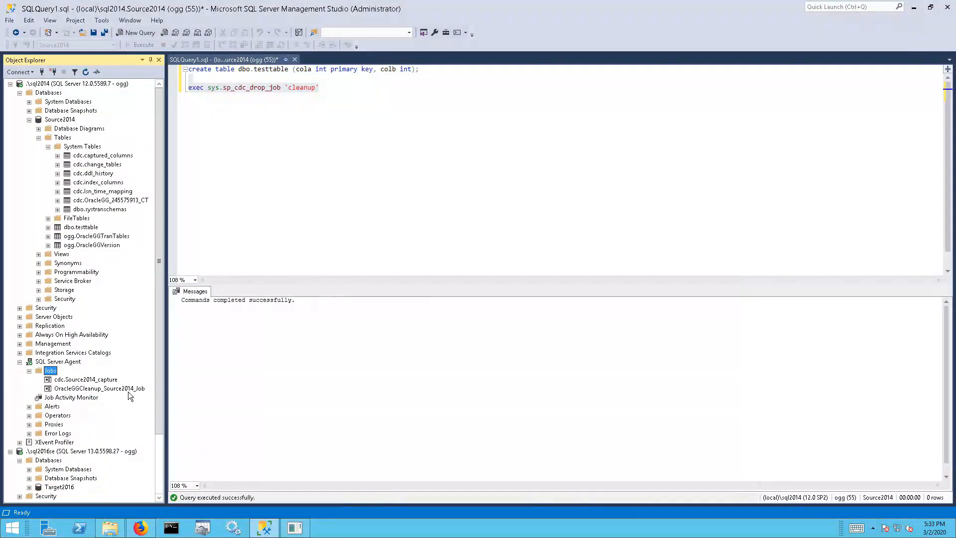
pyautogui.click(128, 391)
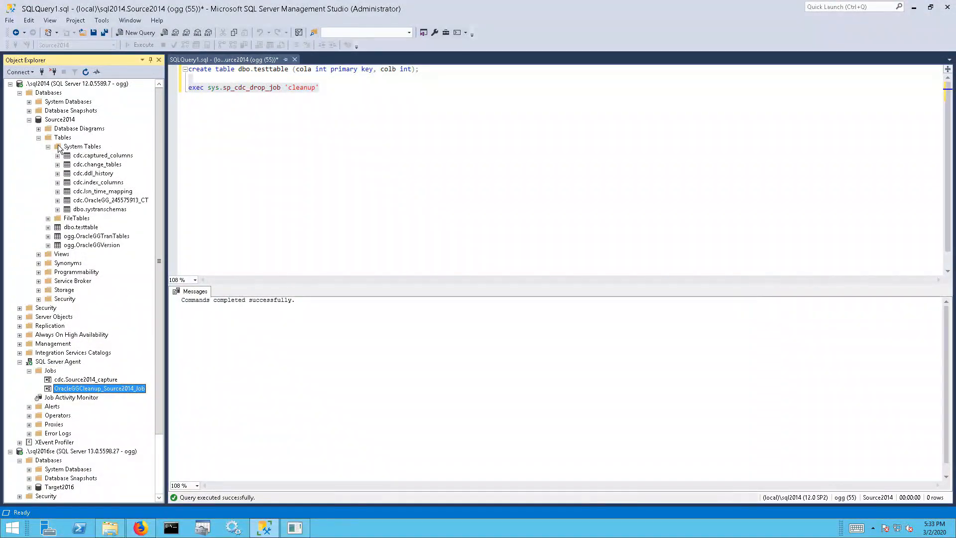
pyautogui.rightClick(69, 137)
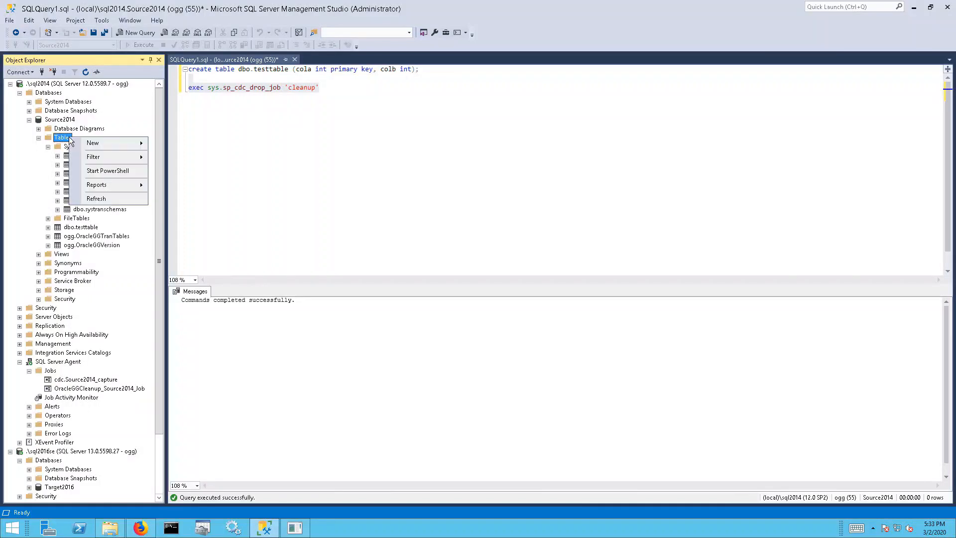
pyautogui.click(96, 199)
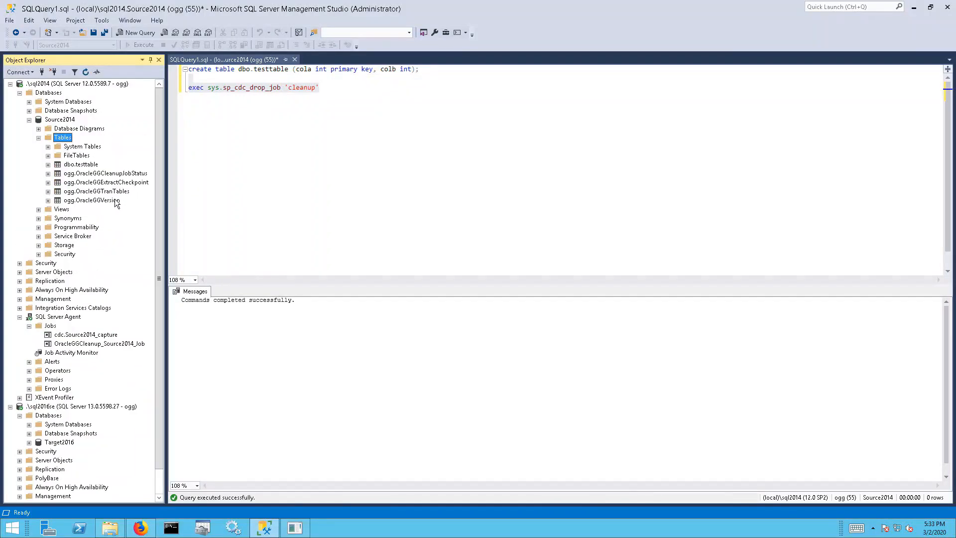
pyautogui.click(129, 182)
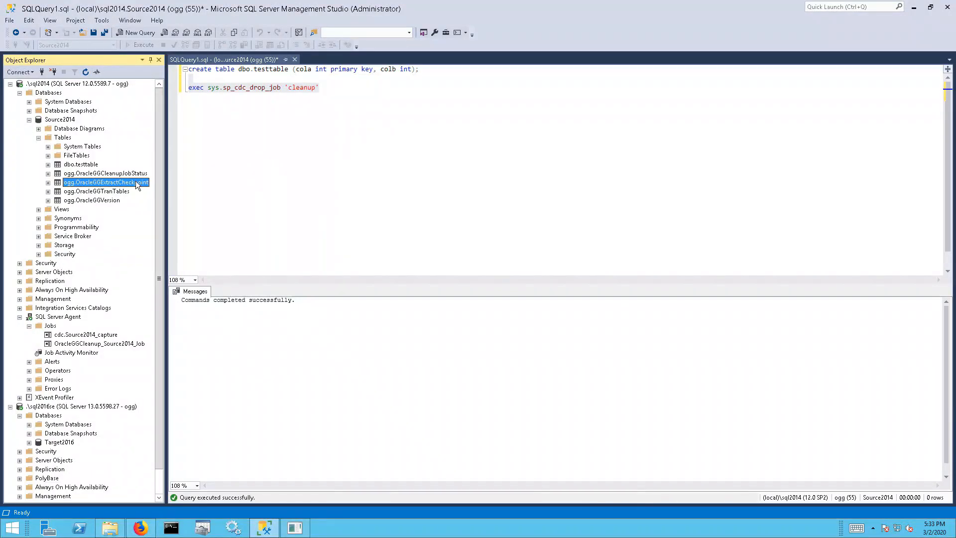
# Open the EXTA parameter file with edit params exta and review its extract, sourcedb and exttrail .\dirdat\ea lines
pyautogui.click(295, 528)
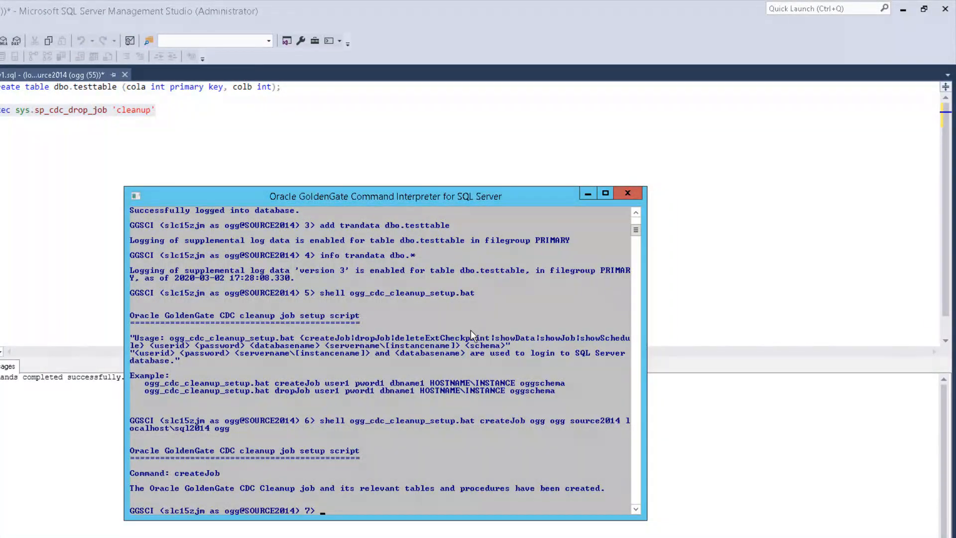
pyautogui.write('edit params exta')
pyautogui.press('Return')
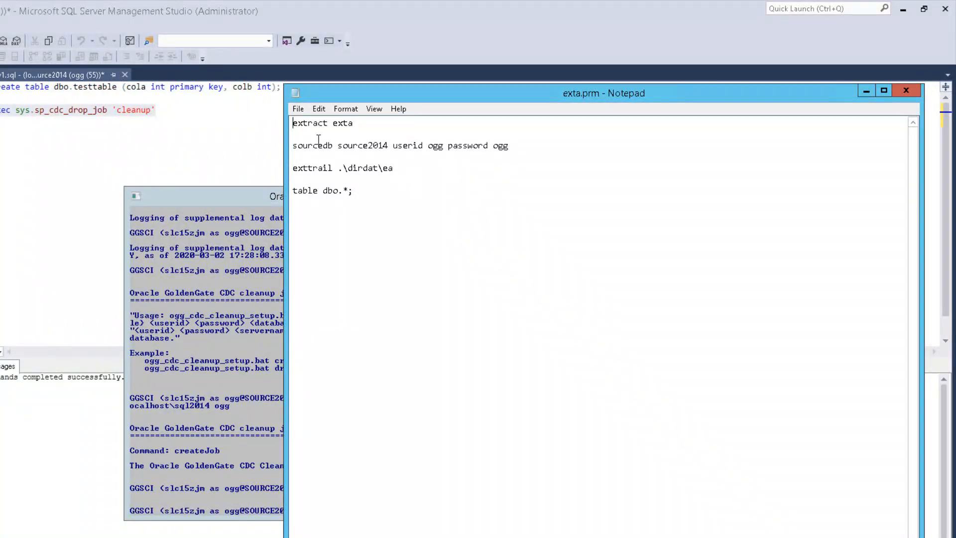
pyautogui.doubleClick(297, 124)
pyautogui.doubleClick(312, 122)
pyautogui.doubleClick(343, 124)
pyautogui.doubleClick(316, 147)
pyautogui.doubleClick(353, 146)
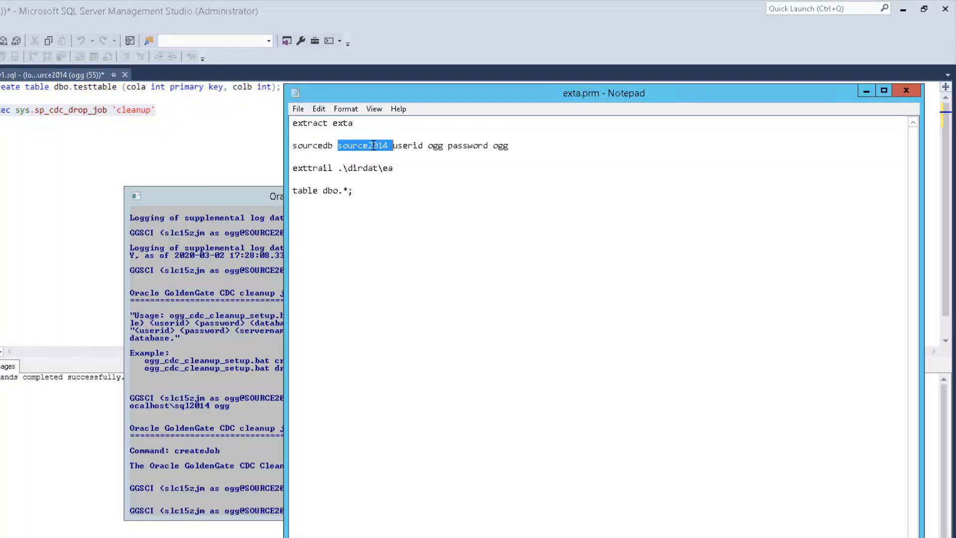
pyautogui.doubleClick(408, 146)
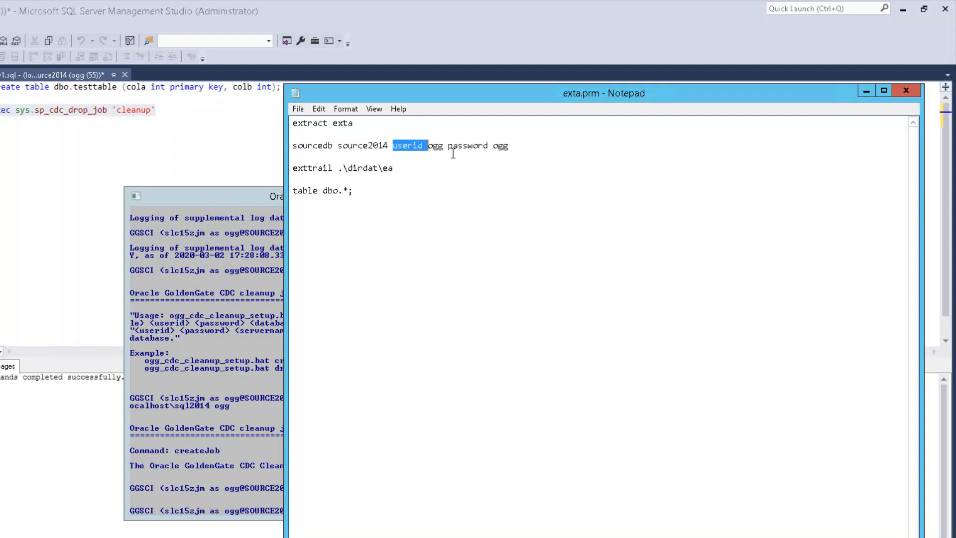
pyautogui.doubleClick(468, 145)
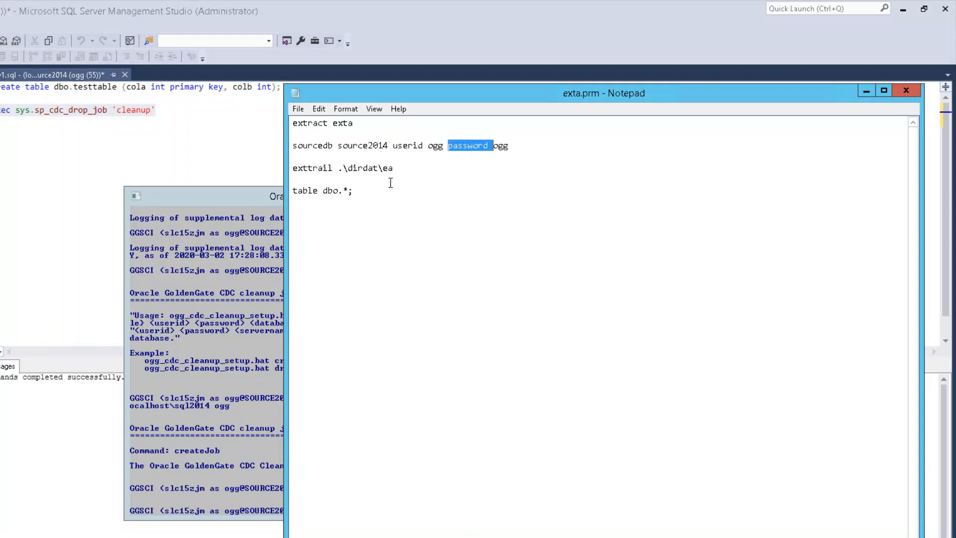
pyautogui.doubleClick(314, 168)
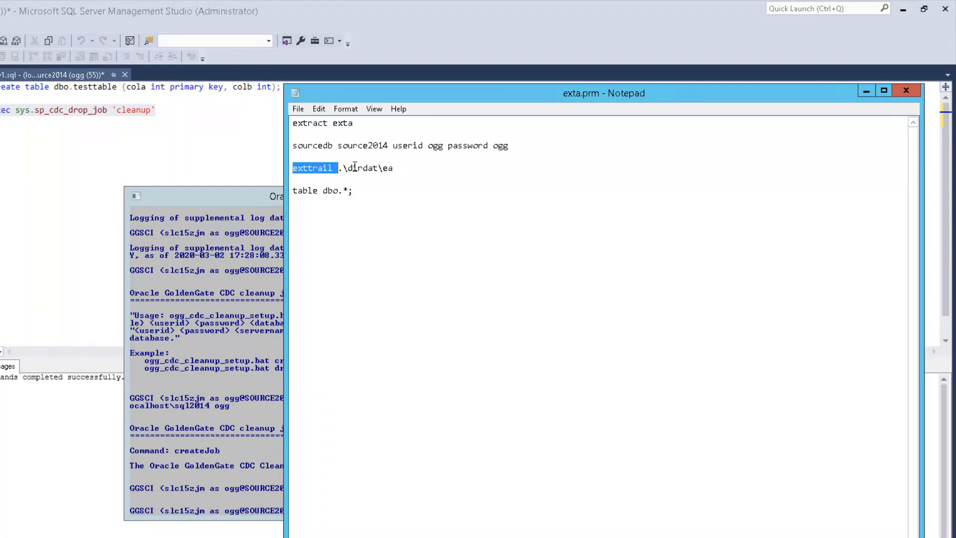
pyautogui.click(346, 169)
pyautogui.moveTo(338, 168); pyautogui.dragTo(380, 169)
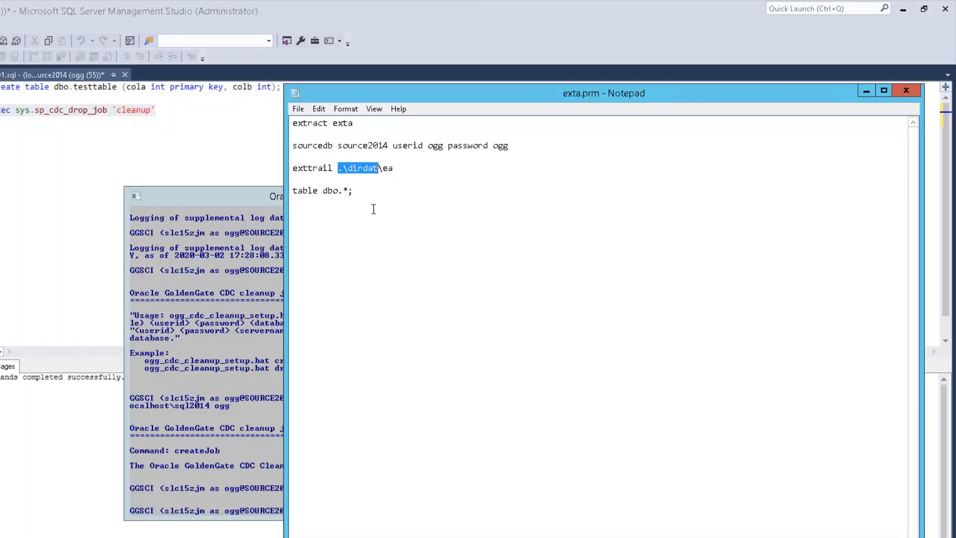
pyautogui.click(387, 169)
pyautogui.moveTo(383, 169); pyautogui.dragTo(393, 168)
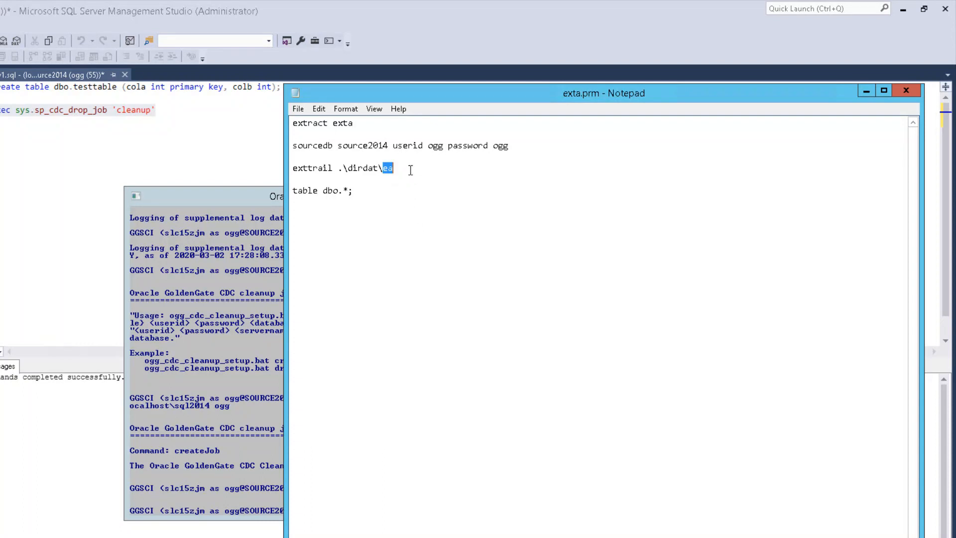
pyautogui.click(395, 168)
# Change the table line from dbo.* to dbo.testtable and save the parameter file
pyautogui.click(369, 190)
pyautogui.keyDown('shift'); pyautogui.click(293, 191); pyautogui.keyUp('shift')
pyautogui.doubleClick(311, 192)
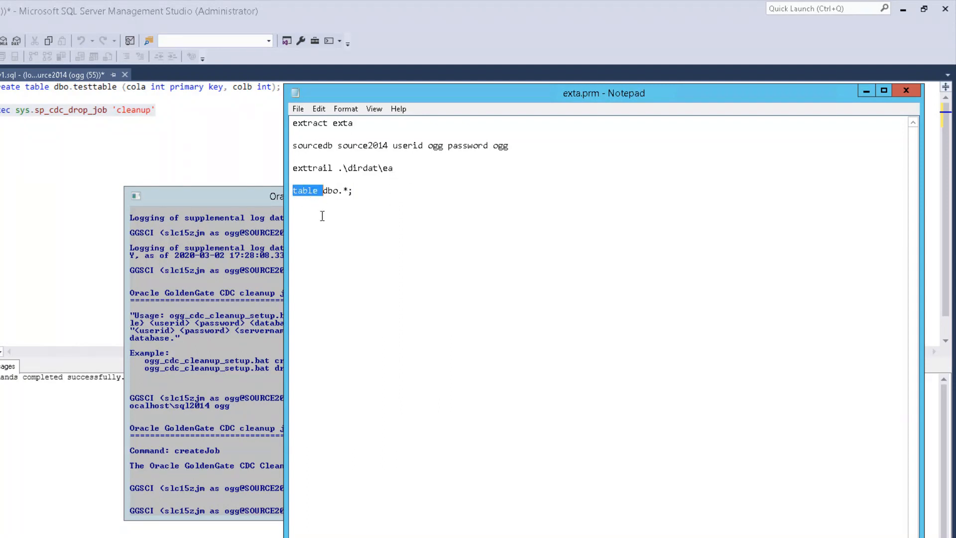
pyautogui.click(344, 190)
pyautogui.moveTo(343, 190); pyautogui.dragTo(348, 190)
pyautogui.write('testtable')
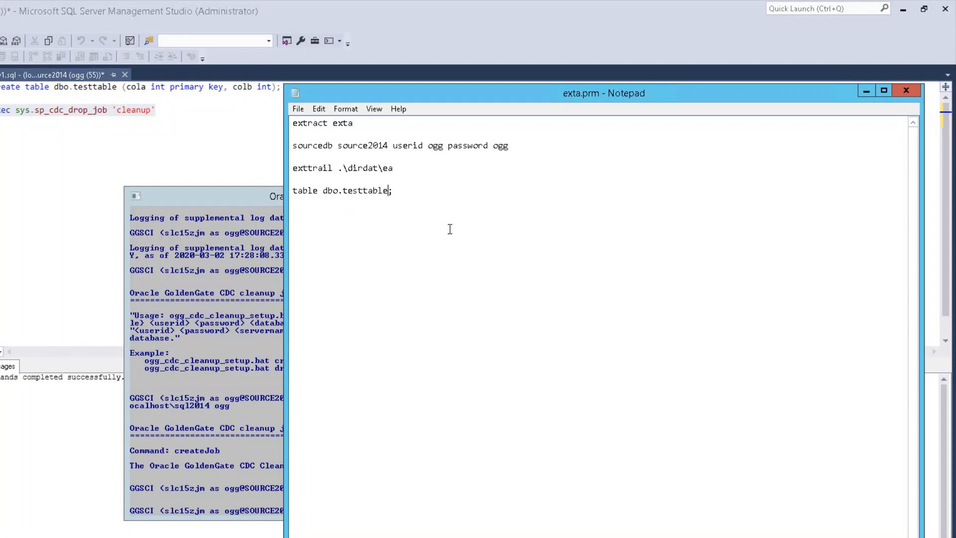
pyautogui.click(298, 109)
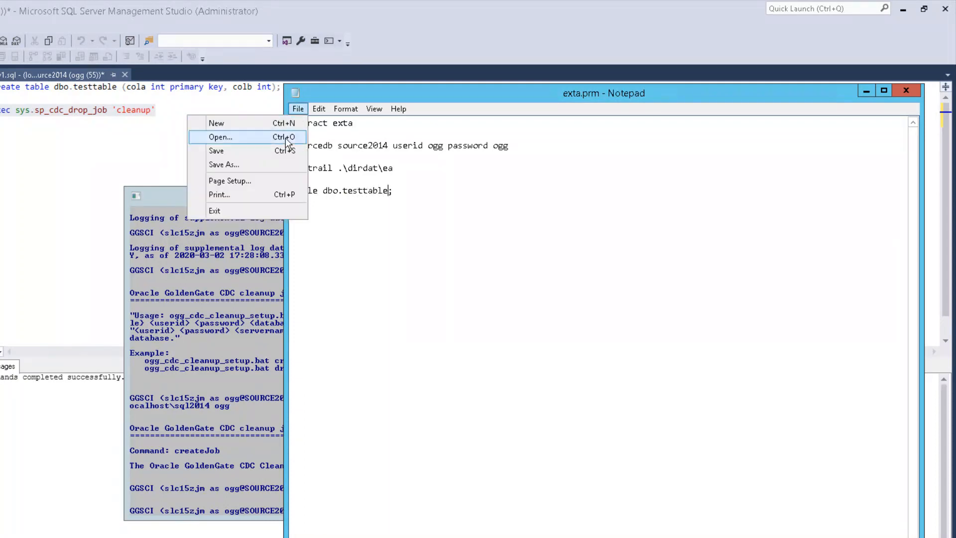
pyautogui.click(271, 151)
# Close Notepad and run add extract exta, tranlog, begin now in GGSCI
pyautogui.click(906, 90)
pyautogui.click(335, 360)
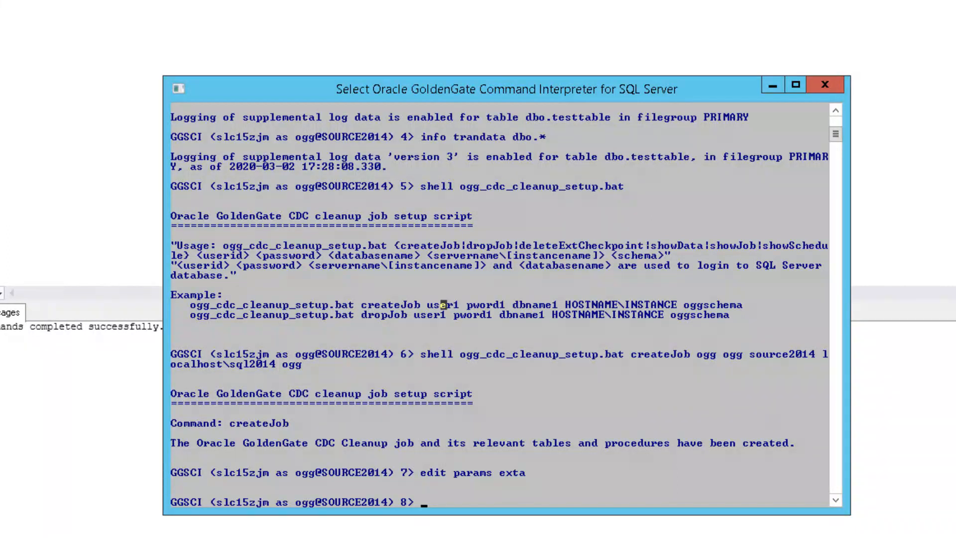
pyautogui.press('Escape')
pyautogui.write('add extract exta , tranlog, begin now')
pyautogui.press('Return')
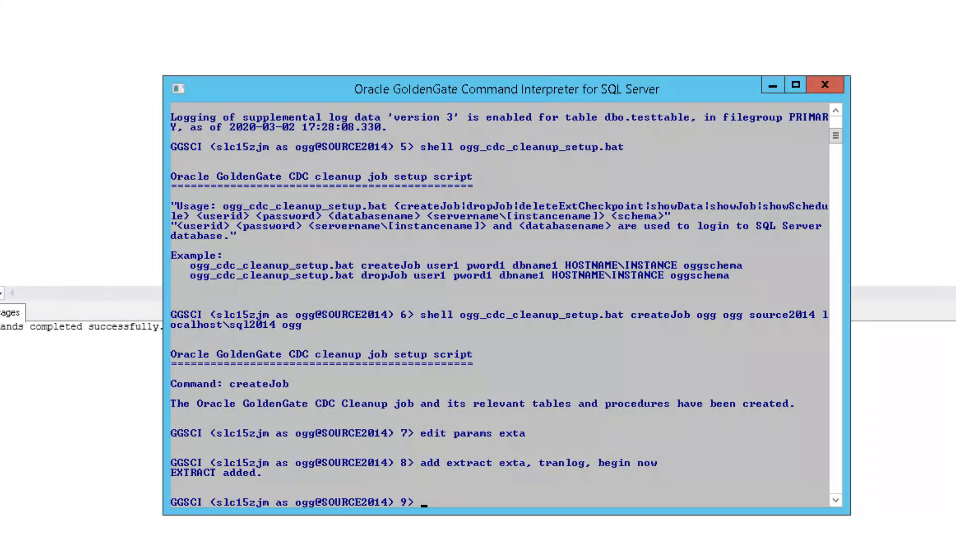
# Run add exttrail .\dirdat\ea, extract exta to create the trail for EXTA
pyautogui.write('add exttrail .\\d')
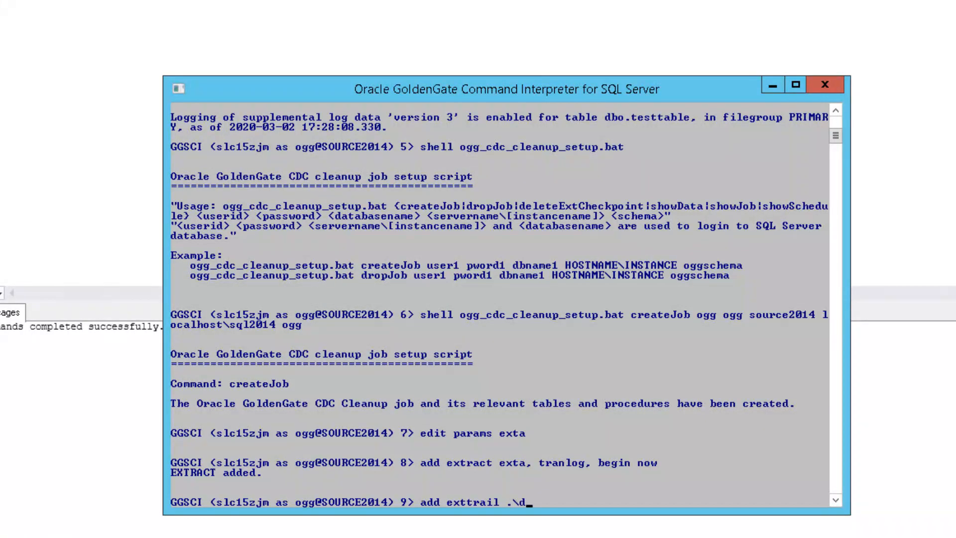
pyautogui.write('irdat\\ea, extract e')
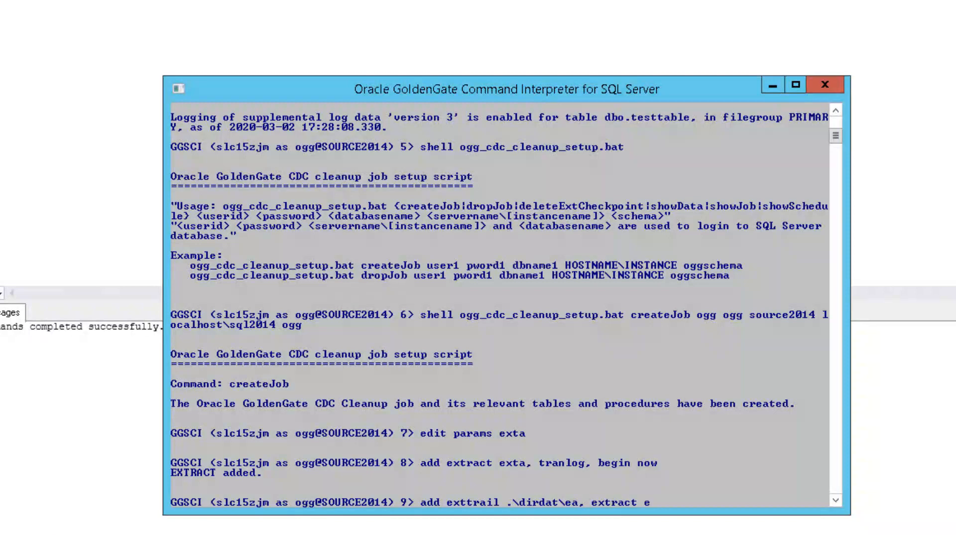
pyautogui.write('xta')
pyautogui.press('Return')
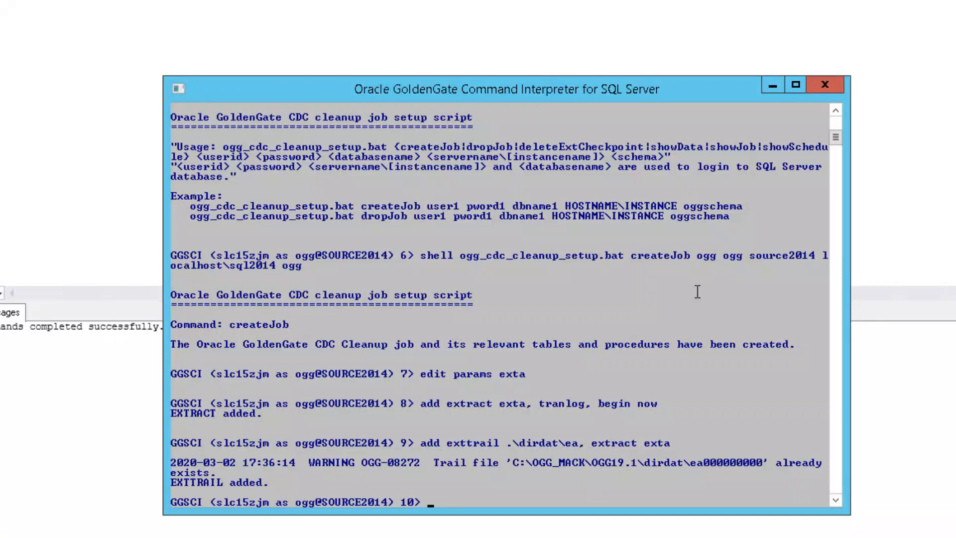
# Run info all to see Manager running and extract EXTA stopped
pyautogui.click(770, 421)
pyautogui.write('info all')
pyautogui.press('Return')
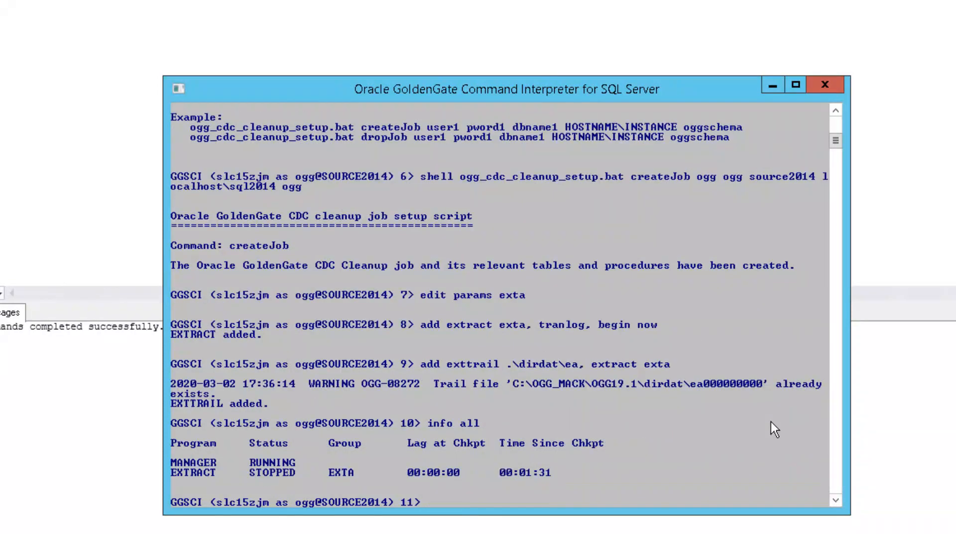
# Start extract EXTA with start exta and check all process statuses with info all
pyautogui.write('start exta')
pyautogui.press('Return')
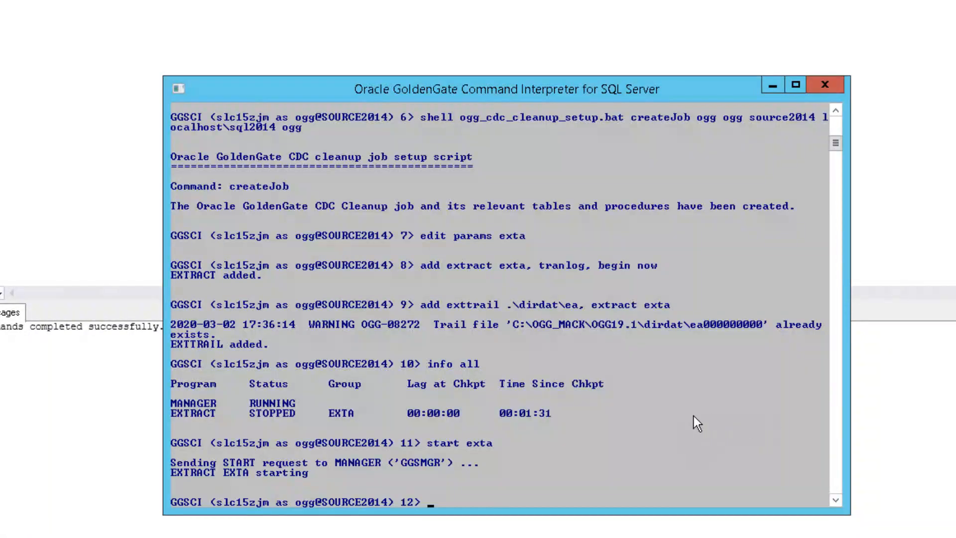
pyautogui.click(693, 416)
pyautogui.press('Escape')
pyautogui.write('info all')
pyautogui.press('Return')
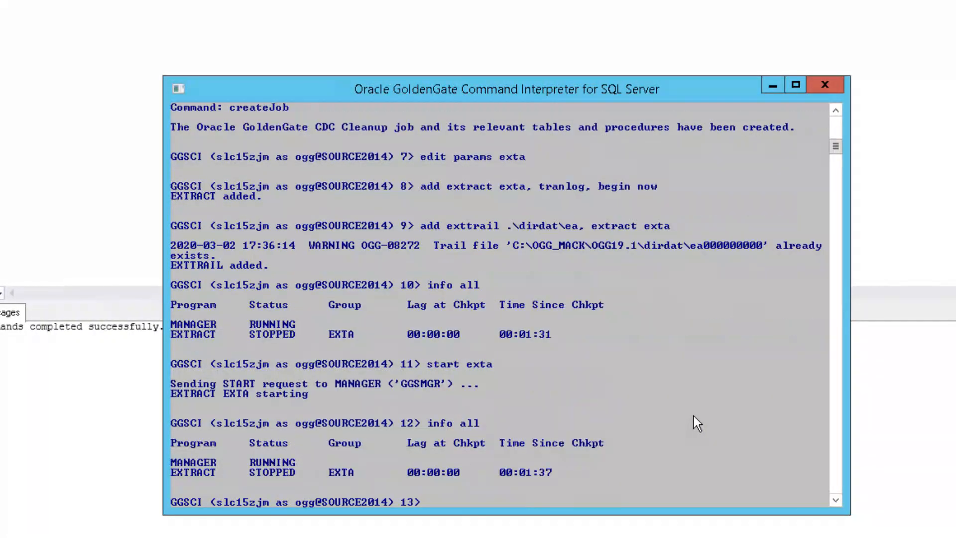
# View the EXTA startup report with view report exta
pyautogui.write('view reoprt')
pyautogui.press('BackSpace')
pyautogui.press('BackSpace')
pyautogui.press('BackSpace')
pyautogui.press('BackSpace')
pyautogui.press('BackSpace')
pyautogui.write('port exta')
pyautogui.press('Return')
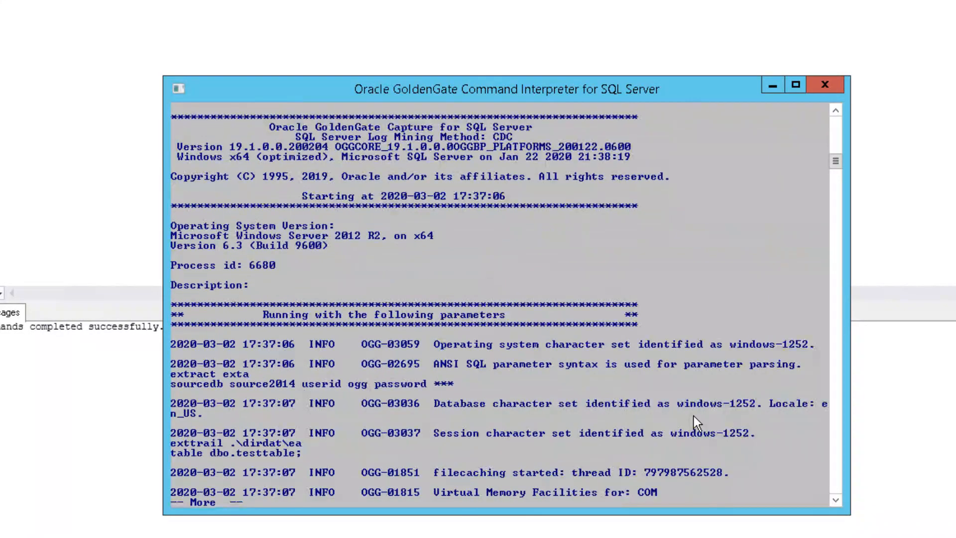
# Rerun info all until EXTRACT EXTA shows RUNNING with lag at checkpoint 00:00:00
pyautogui.write('info all')
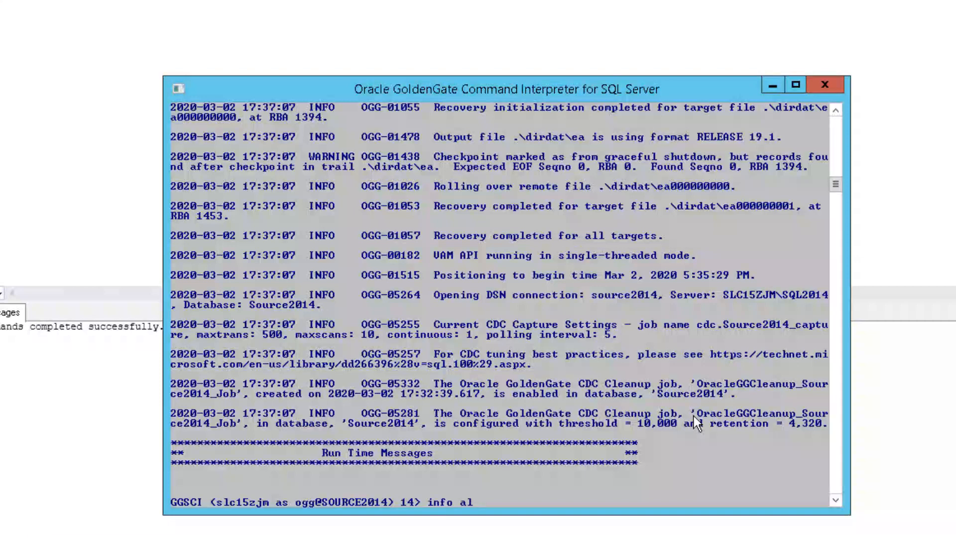
pyautogui.press('Return')
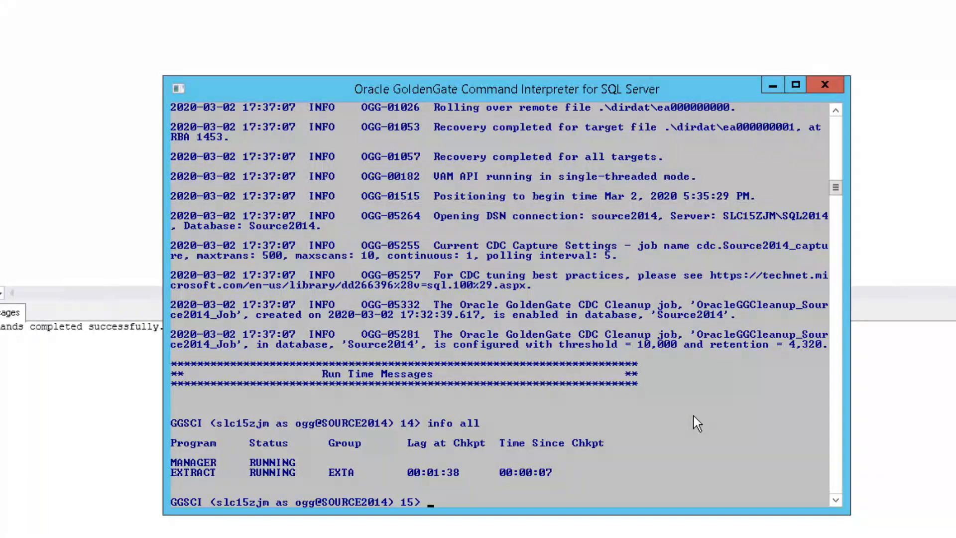
pyautogui.write('info all')
pyautogui.press('Return')
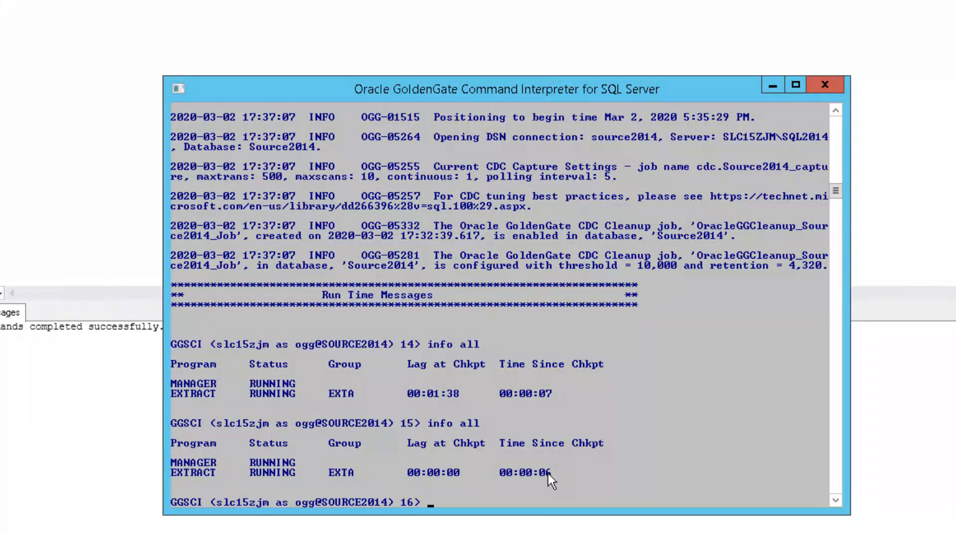
pyautogui.write('info all')
pyautogui.press('Return')
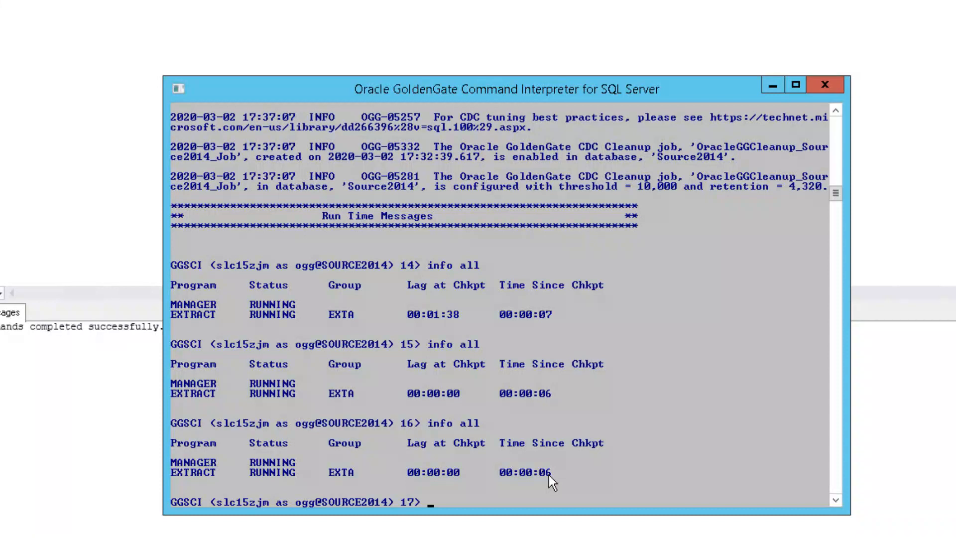
pyautogui.write('info all')
pyautogui.press('Return')
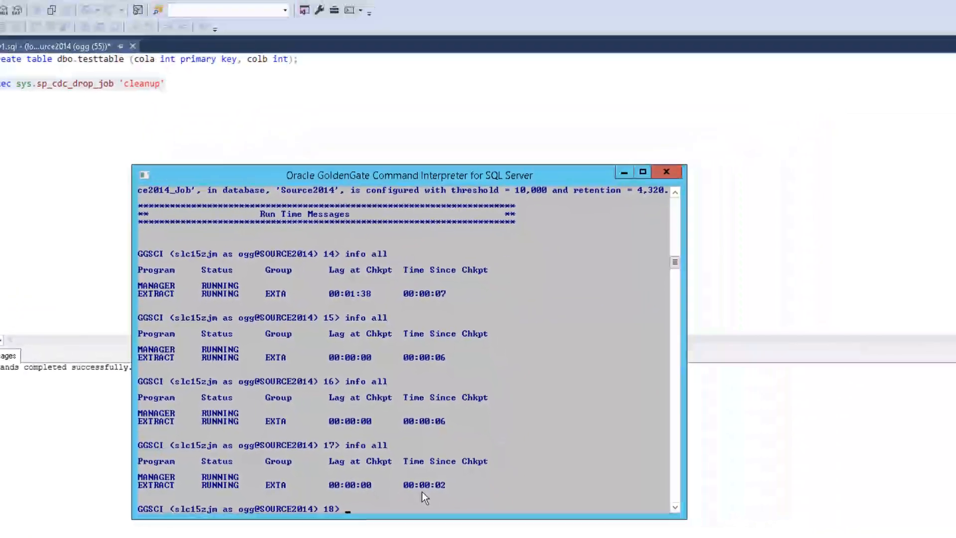
# Create a new parameter file for replicat REPA with edit params repa
pyautogui.write('edit params rep')
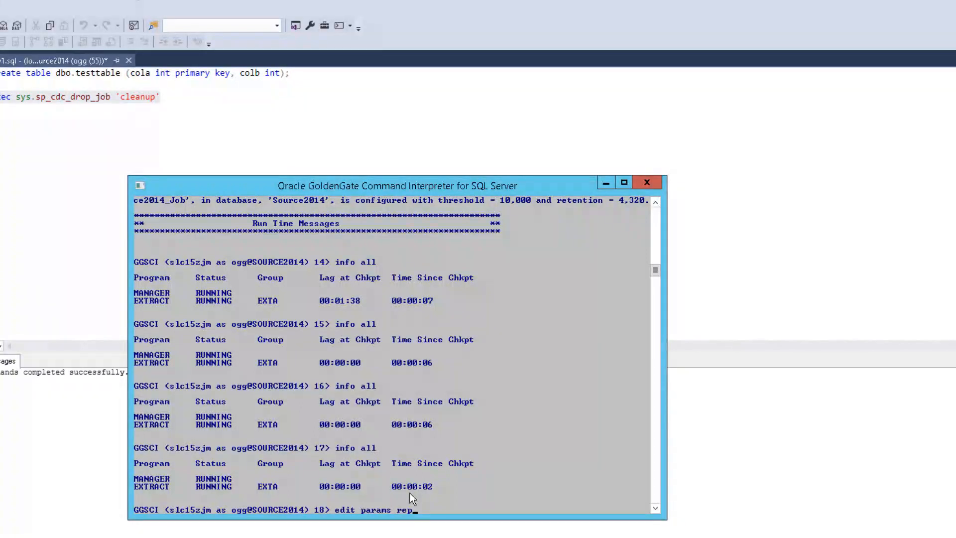
pyautogui.write('a')
pyautogui.press('Return')
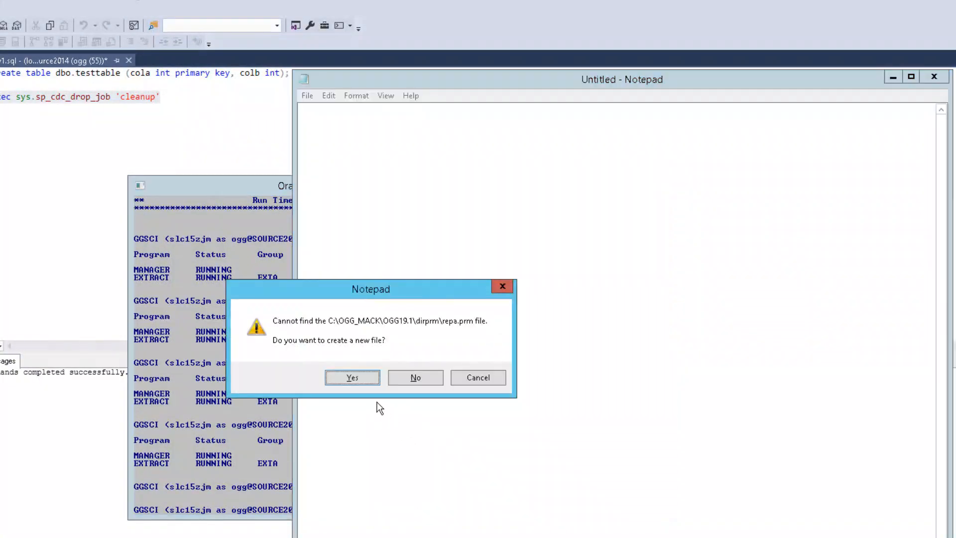
pyautogui.click(362, 384)
# Enter replicat repa, the target2016 ogg login line, and map dbo.*, target dbo.*; then save
pyautogui.write('replic')
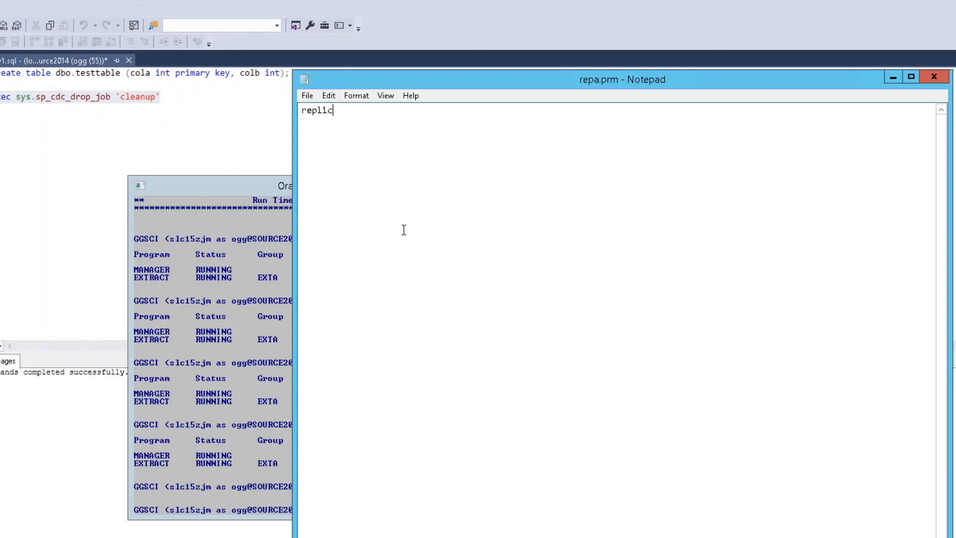
pyautogui.write('at repa')
pyautogui.press('Return')
pyautogui.press('Return')
pyautogui.write('targetdb target2016 userid ogg password')
pyautogui.press('BackSpace')
pyautogui.press('BackSpace')
pyautogui.write('ord ogg')
pyautogui.press('Return')
pyautogui.press('Return')
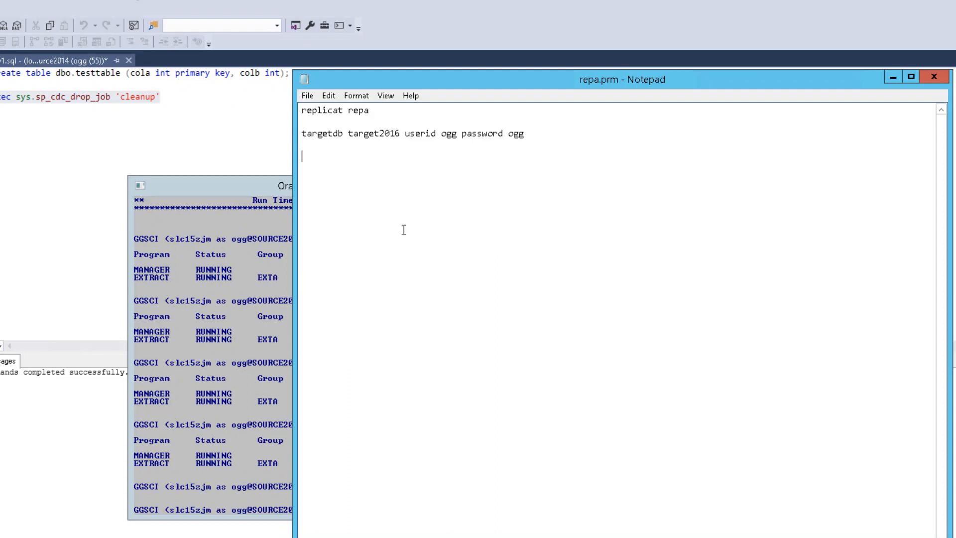
pyautogui.write('map dbo.*, target dbo.*;')
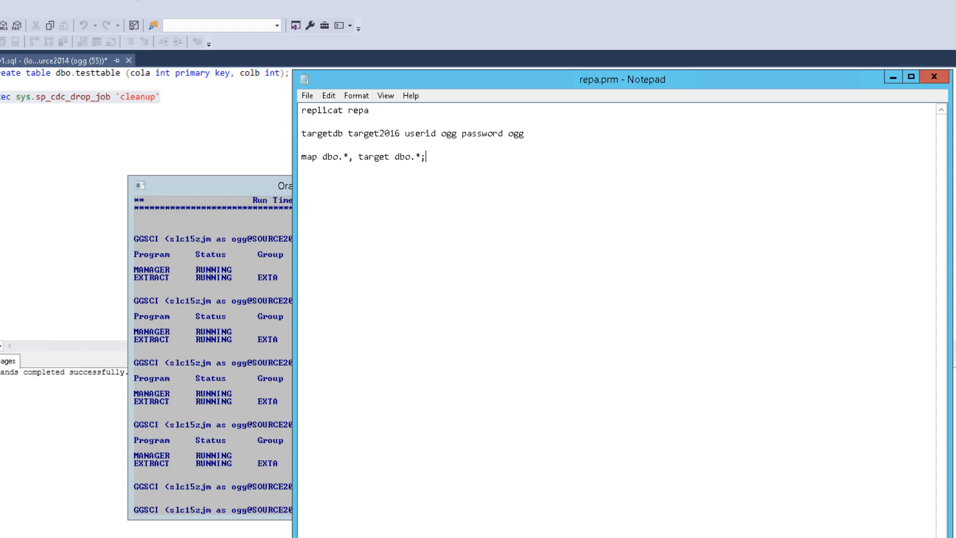
pyautogui.click(934, 77)
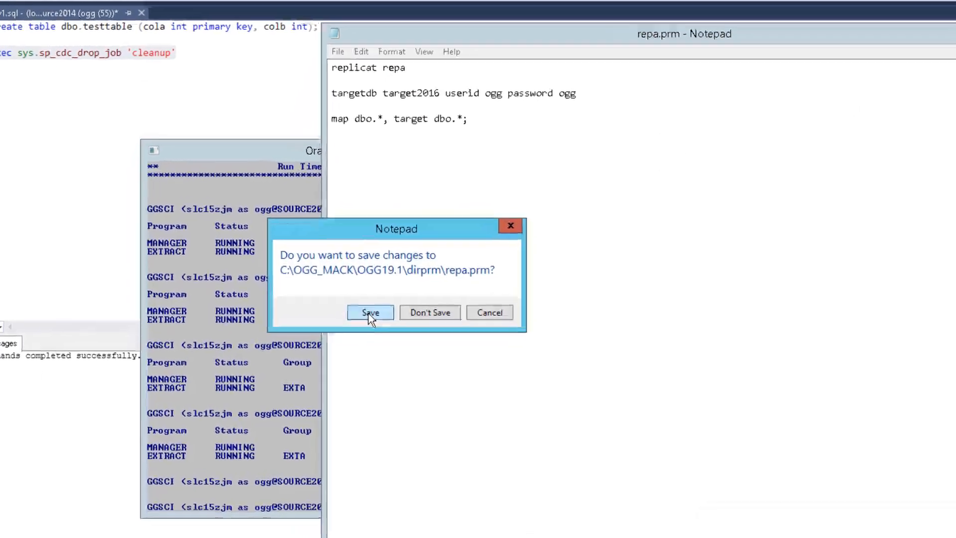
pyautogui.click(365, 315)
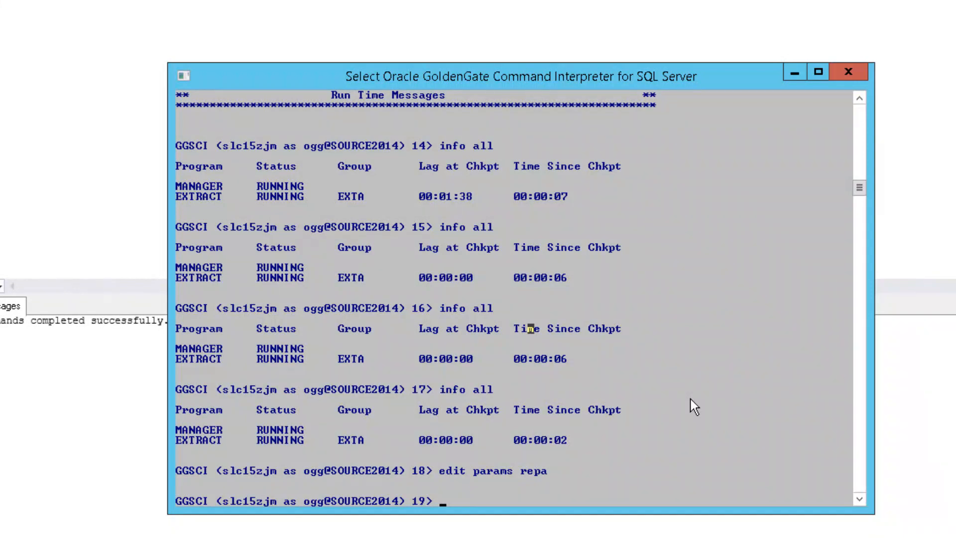
# Log GGSCI into the target2016 data source with dblogin as user ogg
pyautogui.click(691, 398)
pyautogui.write('dblogin sour')
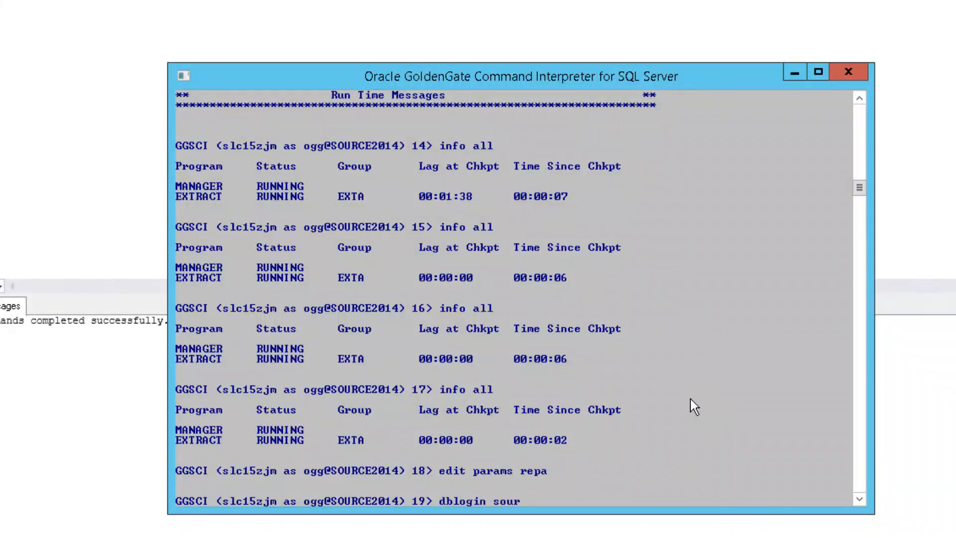
pyautogui.write('cedb ')
pyautogui.write('target2016')
pyautogui.write(' user')
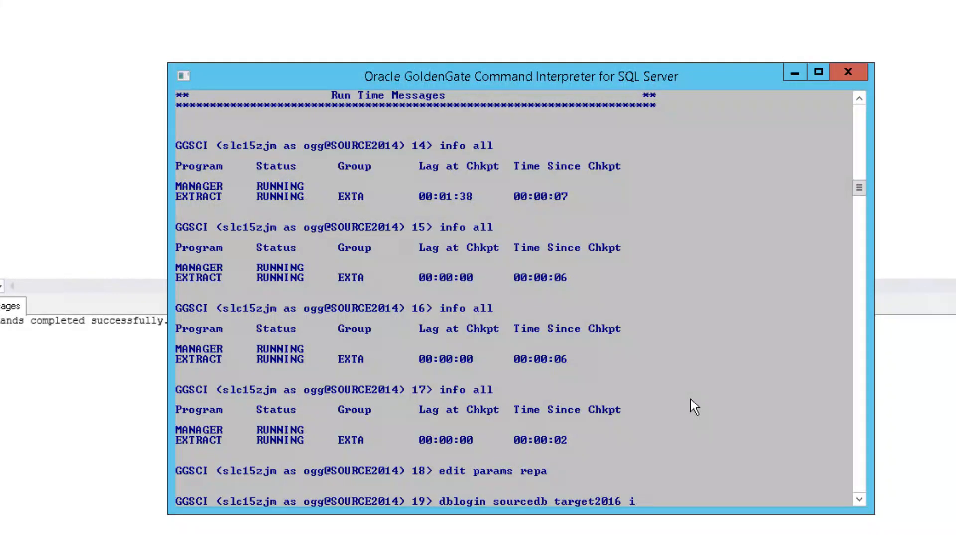
pyautogui.write('id ogg password ogg')
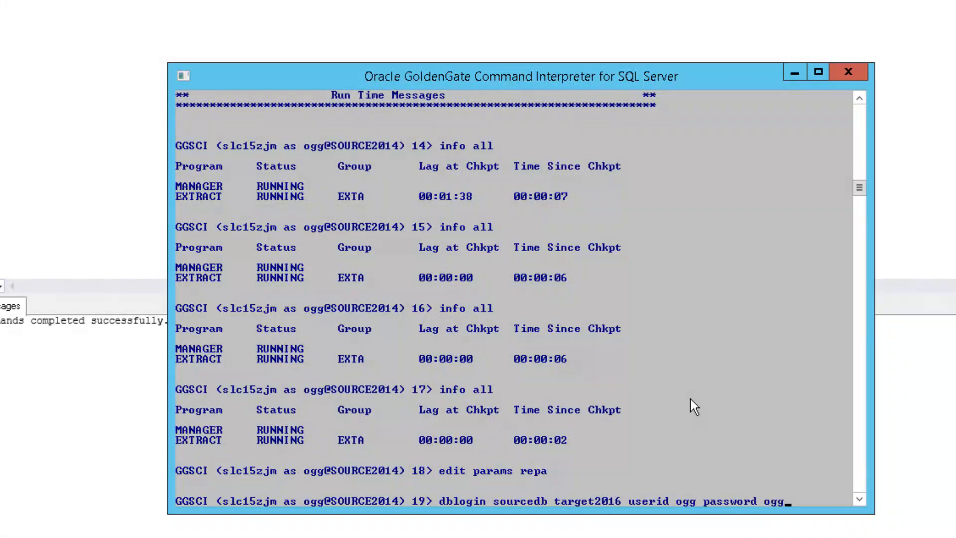
pyautogui.press('Return')
# Type the add checkpointtable ogg.ggcheckpoint command
pyautogui.write('add sch')
pyautogui.press('BackSpace')
pyautogui.press('BackSpace')
pyautogui.press('BackSpace')
pyautogui.write('checkpointtable ')
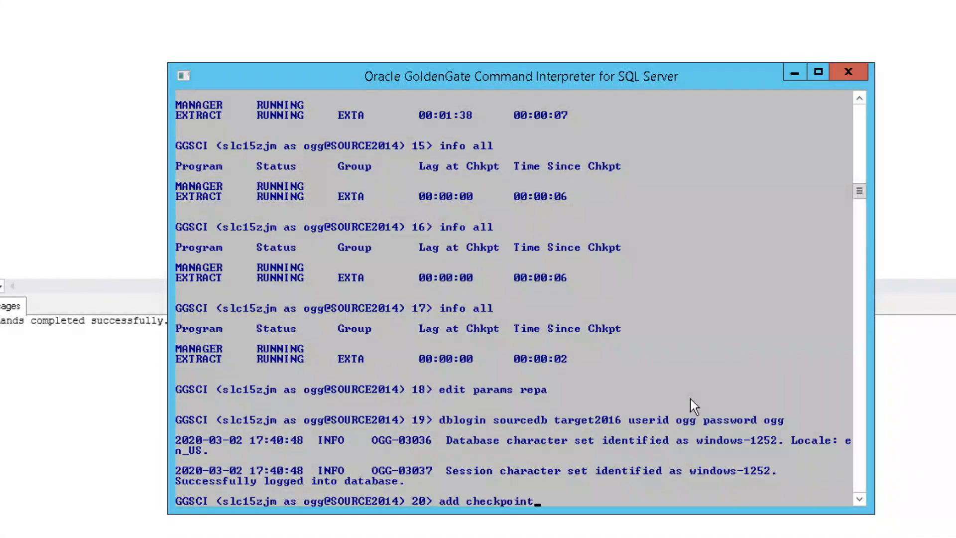
pyautogui.write('ogg.ggcheckpoint')
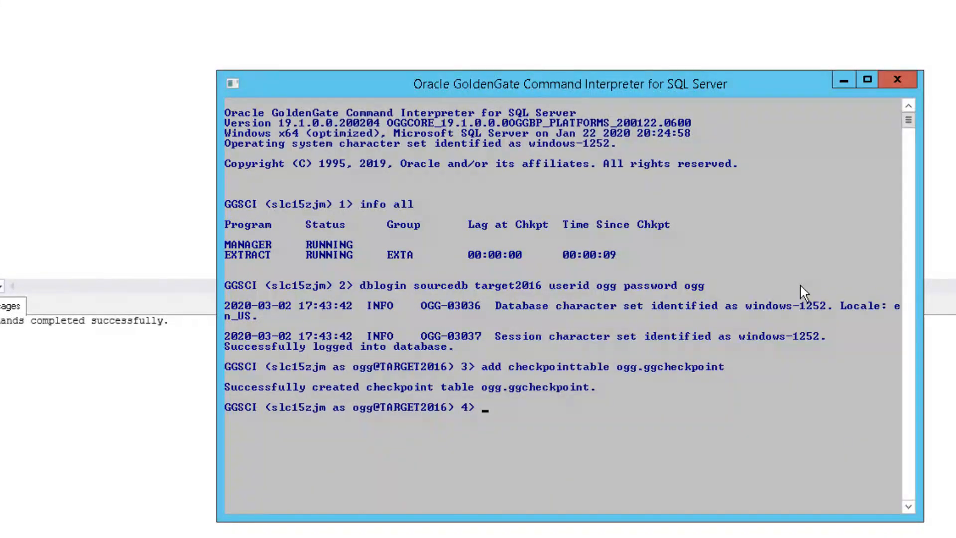
# Add replicat REPA on trail .\dirdat\ea with checkpoint table ogg.ggcheckpoint
pyautogui.write('add replicat repa e')
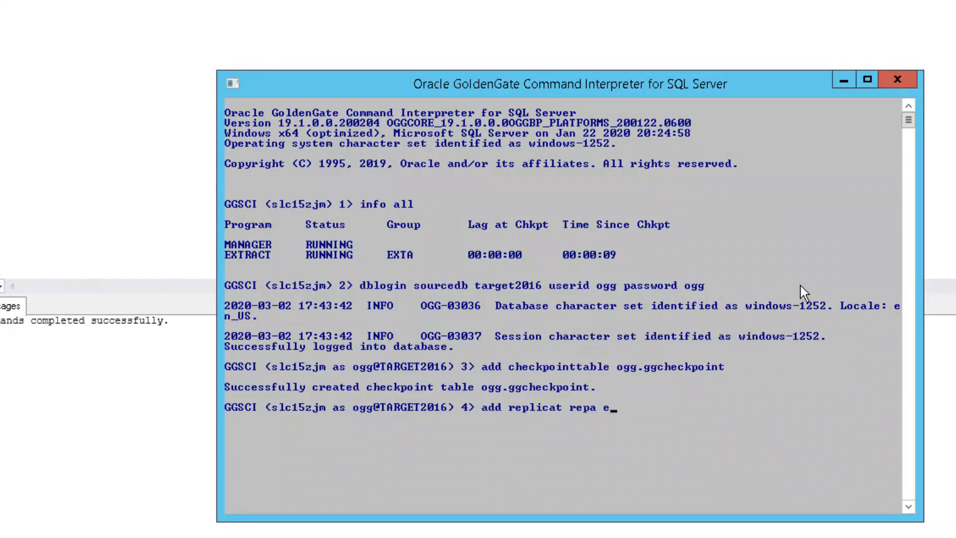
pyautogui.write('xttrail .\\dirdat\\ea')
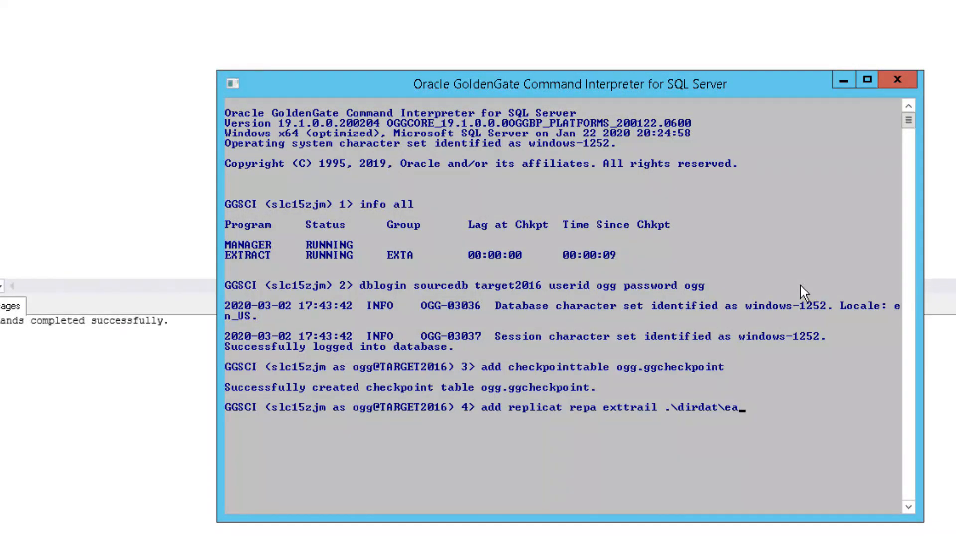
pyautogui.write('checkpointtabl')
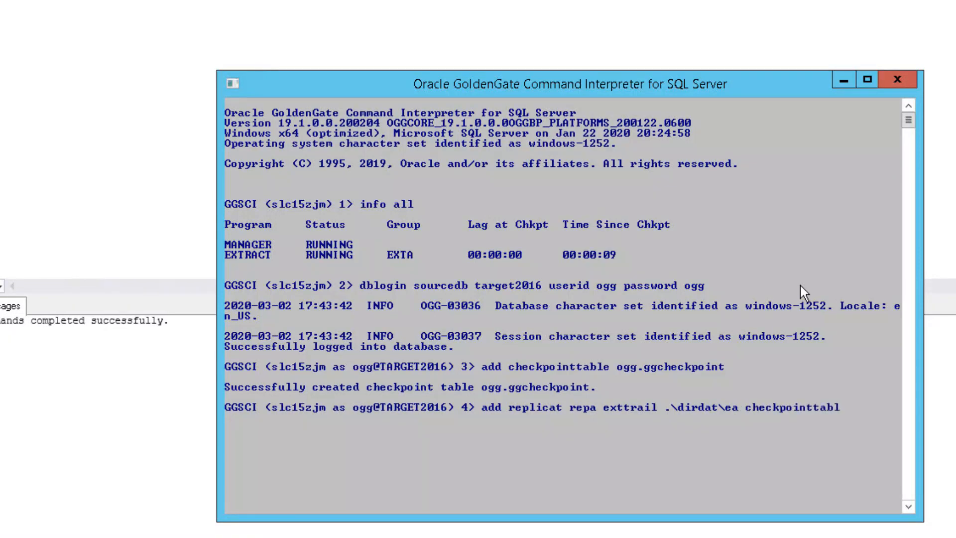
pyautogui.write('e ogg.ggcheckpoint')
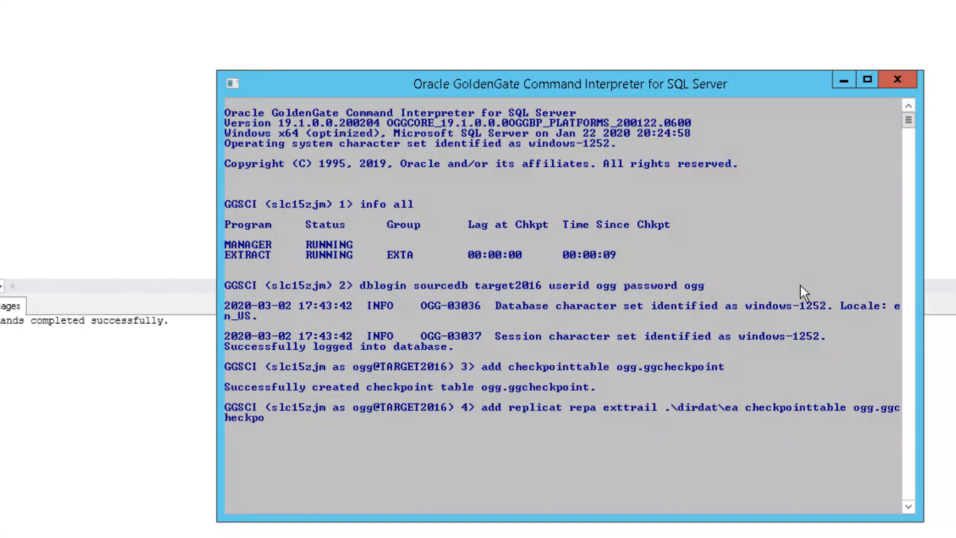
pyautogui.press('Return')
pyautogui.write('info all')
pyautogui.press('Return')
# Start replicat REPA and recheck info all until it shows running
pyautogui.write('start repa')
pyautogui.press('Return')
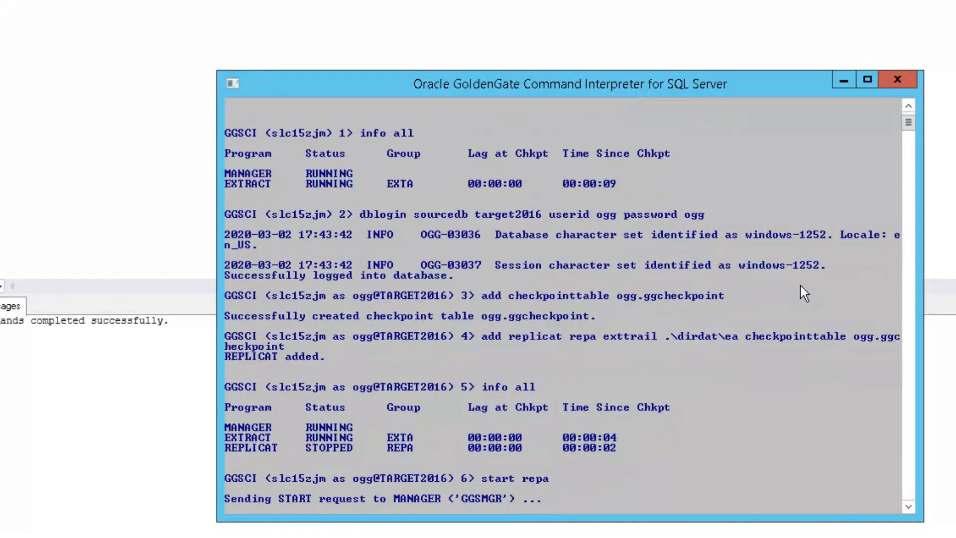
pyautogui.write('info all')
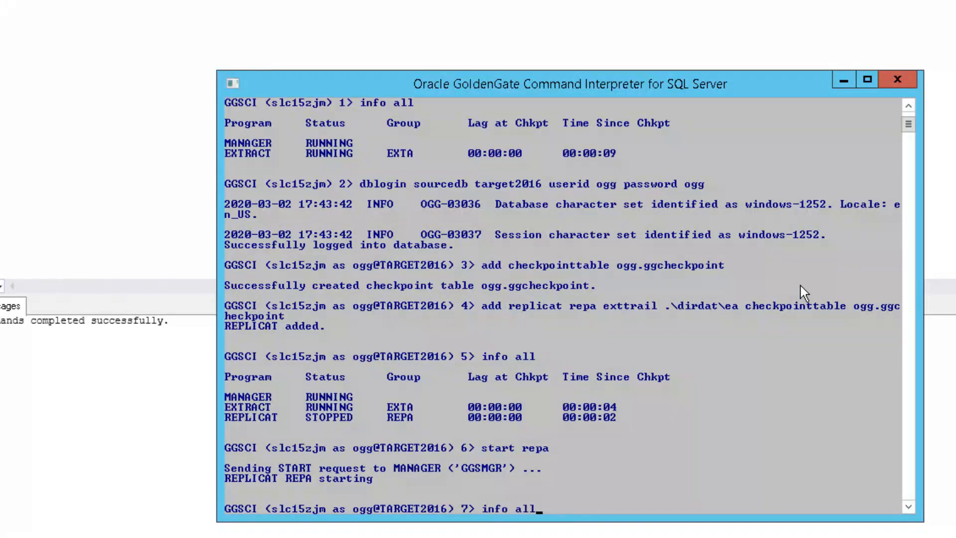
pyautogui.press('Return')
pyautogui.write('info all')
pyautogui.press('Return')
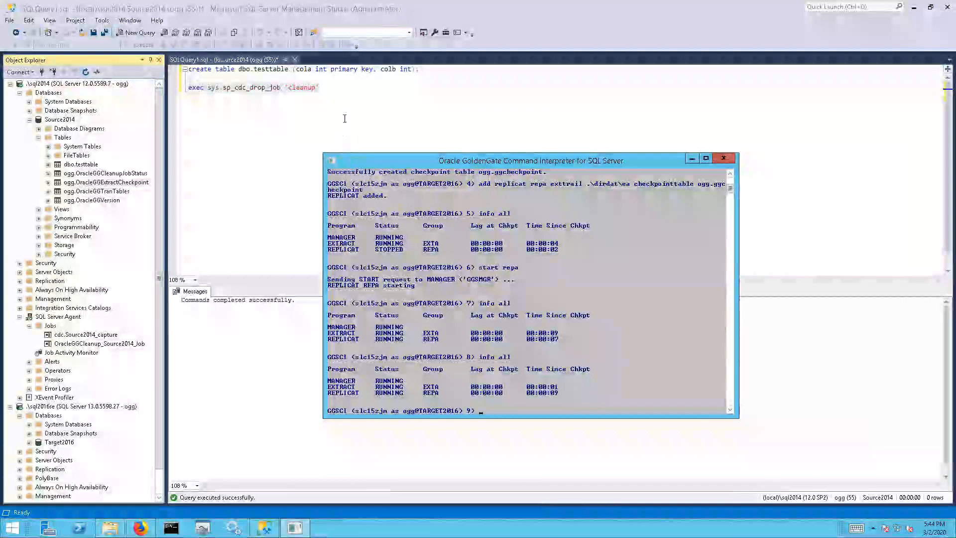
# Insert row (1,1) into Source2014's dbo.testtable
pyautogui.click(521, 89)
pyautogui.press('Return')
pyautogui.press('Return')
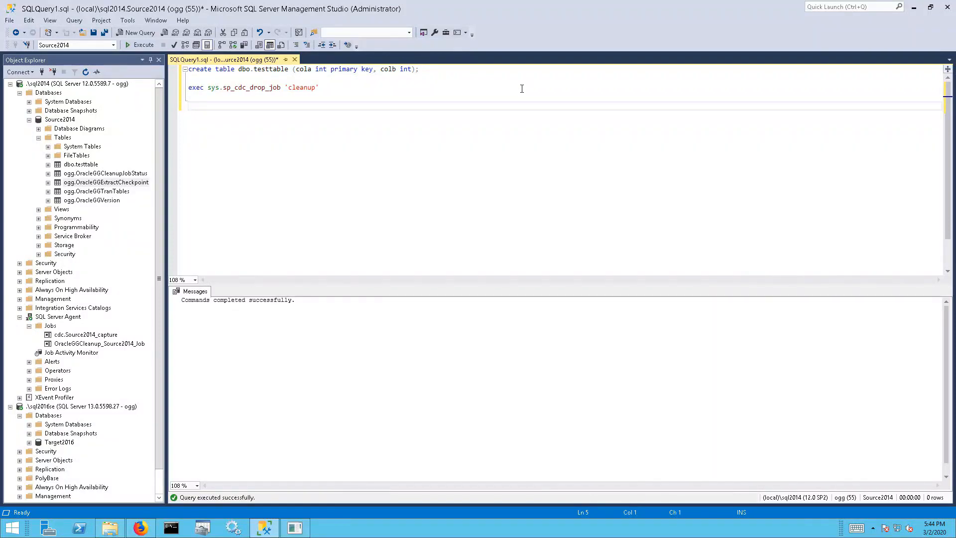
pyautogui.write('insert into dbo.test')
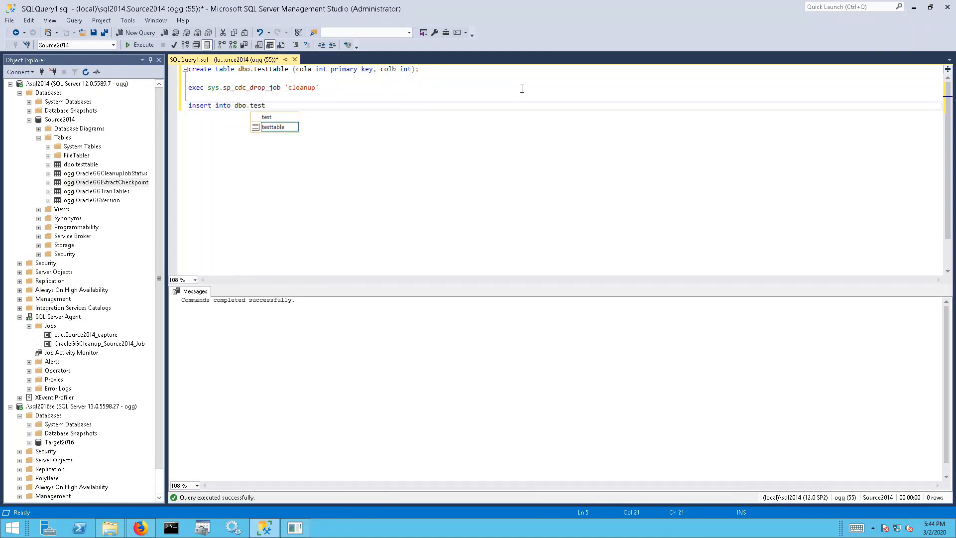
pyautogui.write('table va')
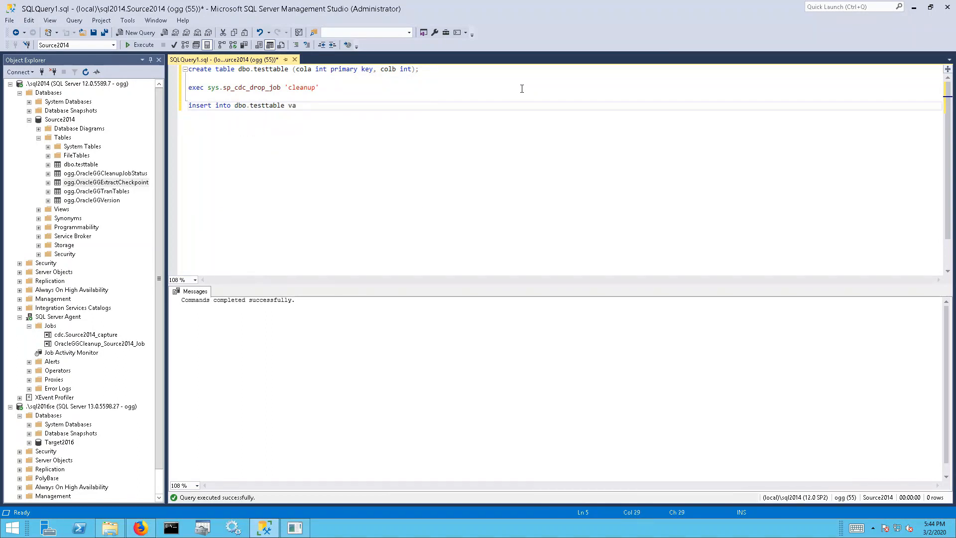
pyautogui.write('lues (1,1)')
pyautogui.hotkey('shift', 'Up')
pyautogui.click(136, 44)
pyautogui.click(383, 113)
# Run select * from dbo.testtable on Source2014 to show cola 1, colb 1
pyautogui.press('Return')
pyautogui.write('se')
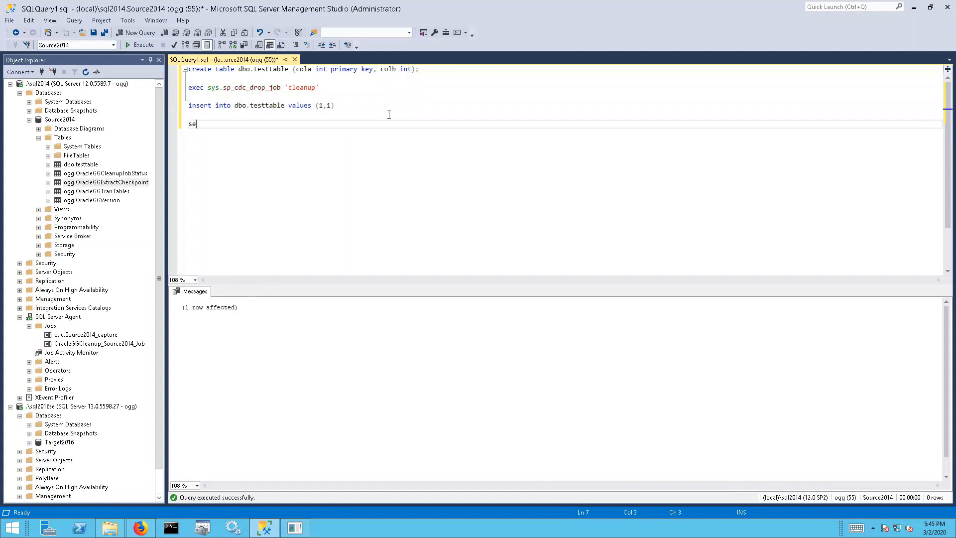
pyautogui.write('lect * from dbo.teset')
pyautogui.press('Tab')
pyautogui.click(437, 106)
pyautogui.keyDown('shift'); pyautogui.click(455, 121); pyautogui.keyUp('shift')
pyautogui.hotkey('ctrl', 'c')
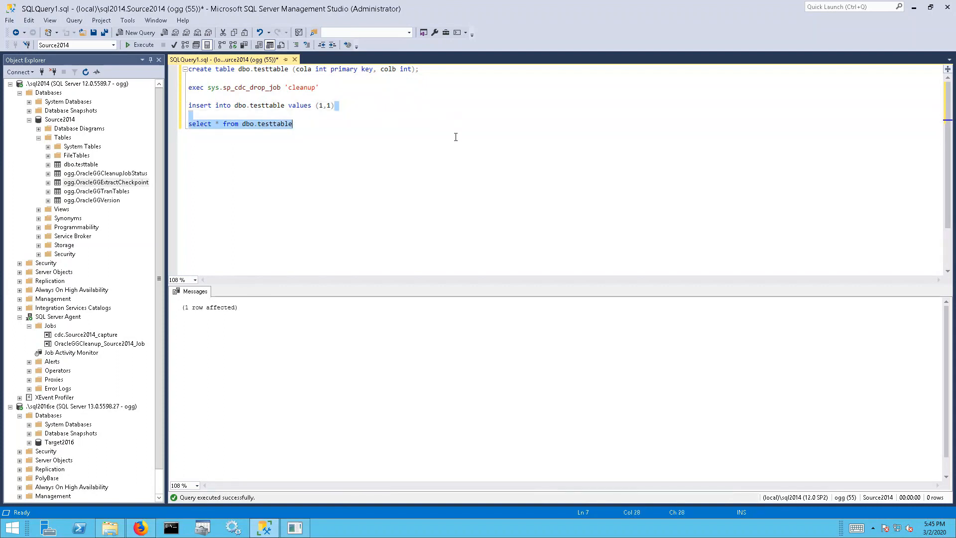
pyautogui.press('F5')
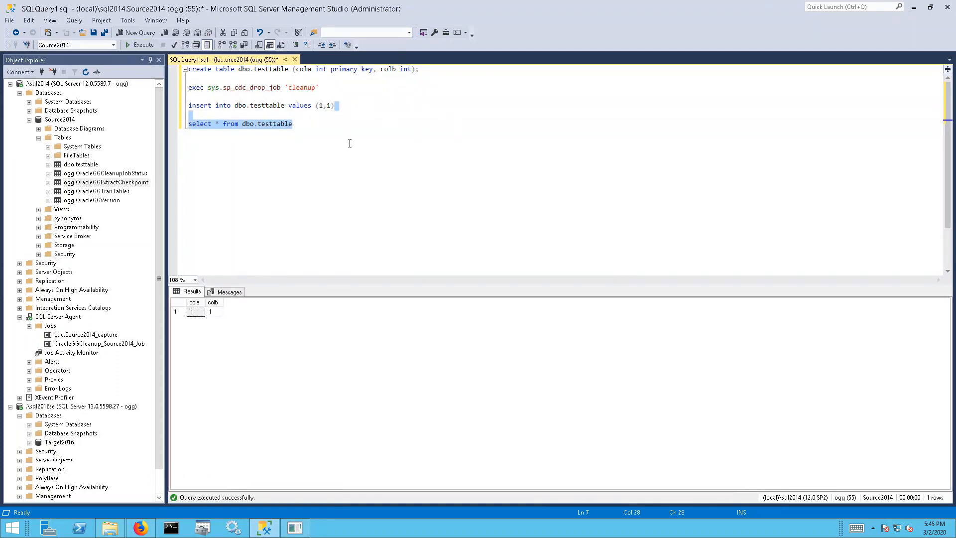
pyautogui.click(58, 445)
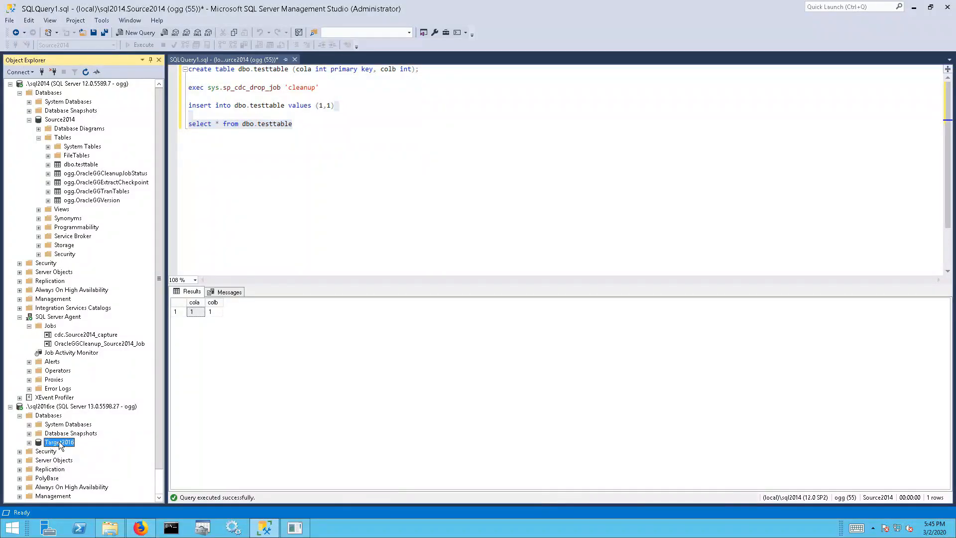
# Query select * from dbo.testtable on Target2016, returning the replicated row 1, 1
pyautogui.rightClick(59, 441)
pyautogui.click(141, 354)
pyautogui.hotkey('ctrl', 'v')
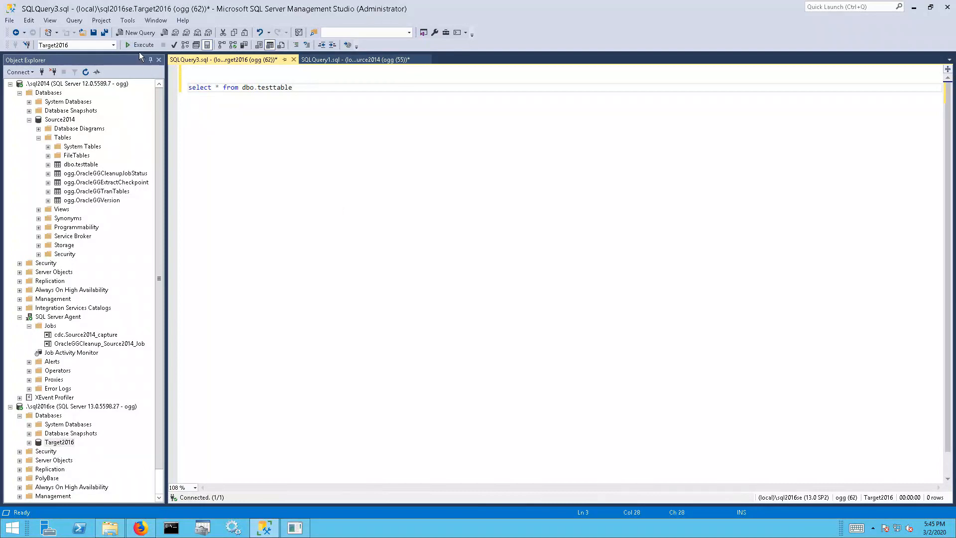
pyautogui.click(141, 45)
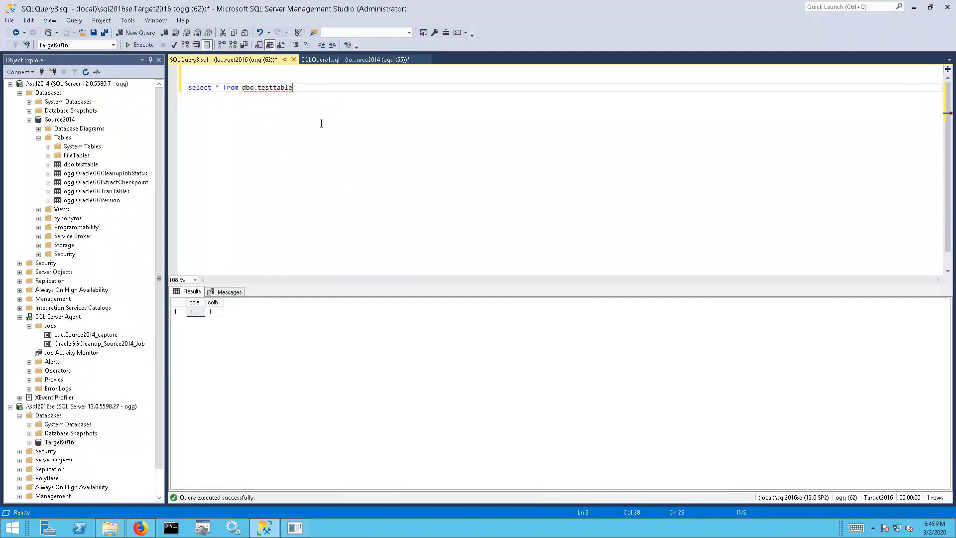